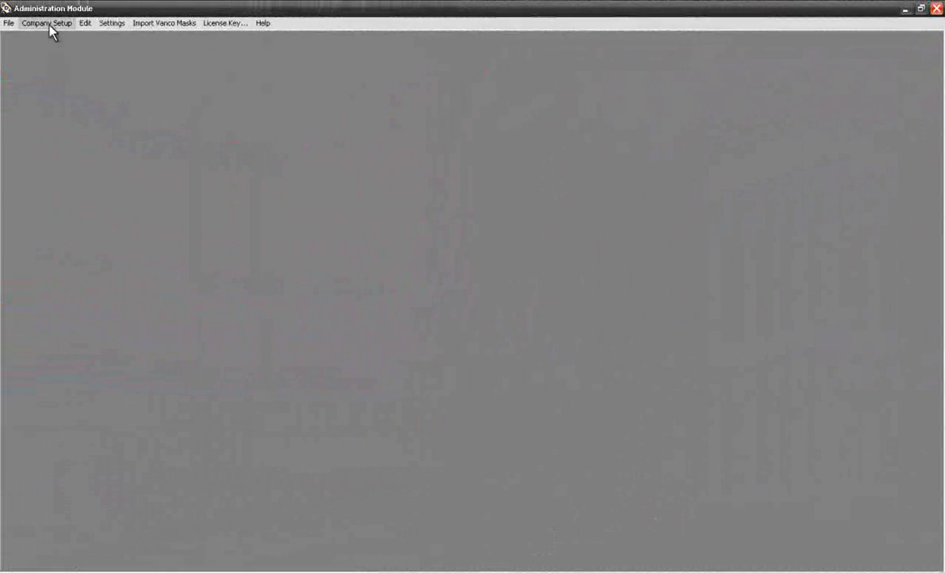
Step: Open the first employee from Company Setup > Employees and review its general, account, report and admin permissions
left_click(48, 23)
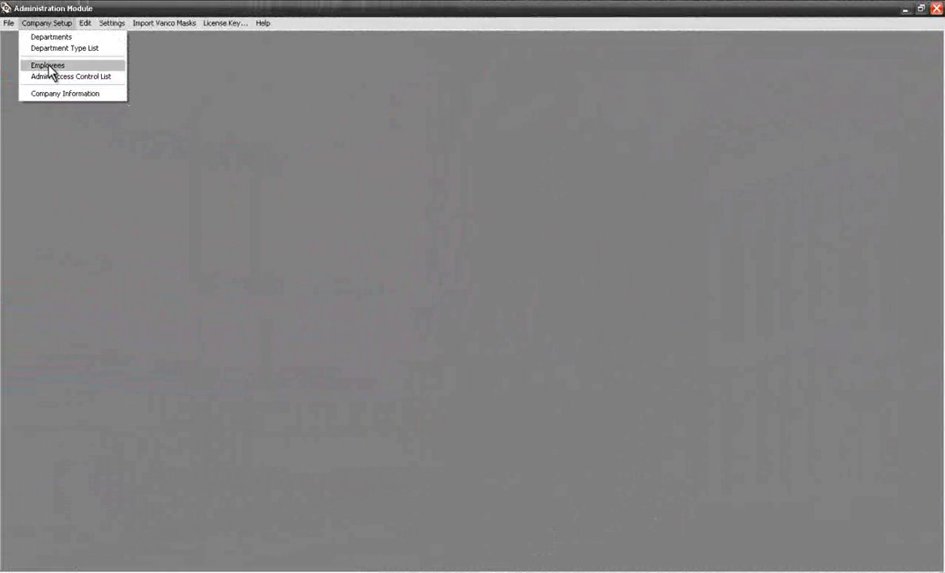
left_click(49, 67)
double_click(239, 226)
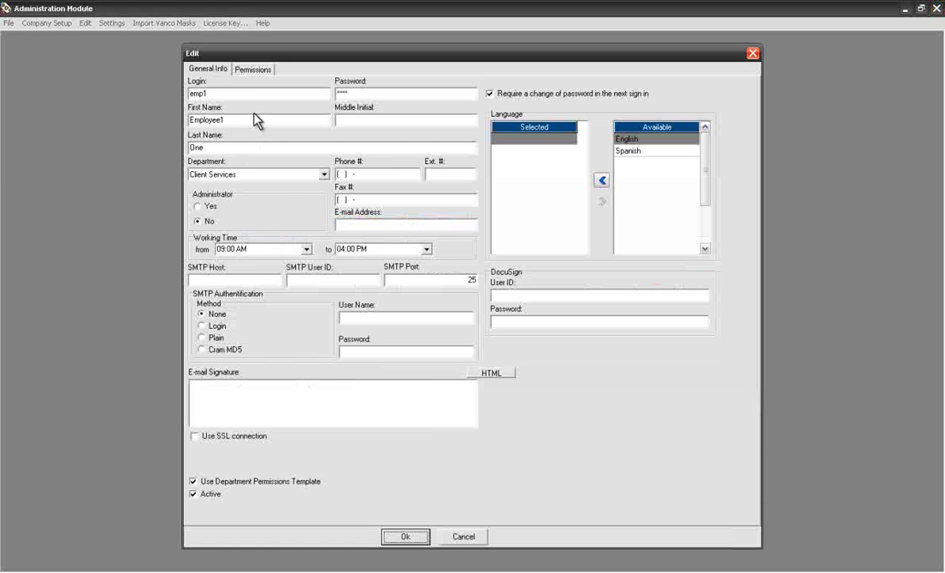
left_click(255, 71)
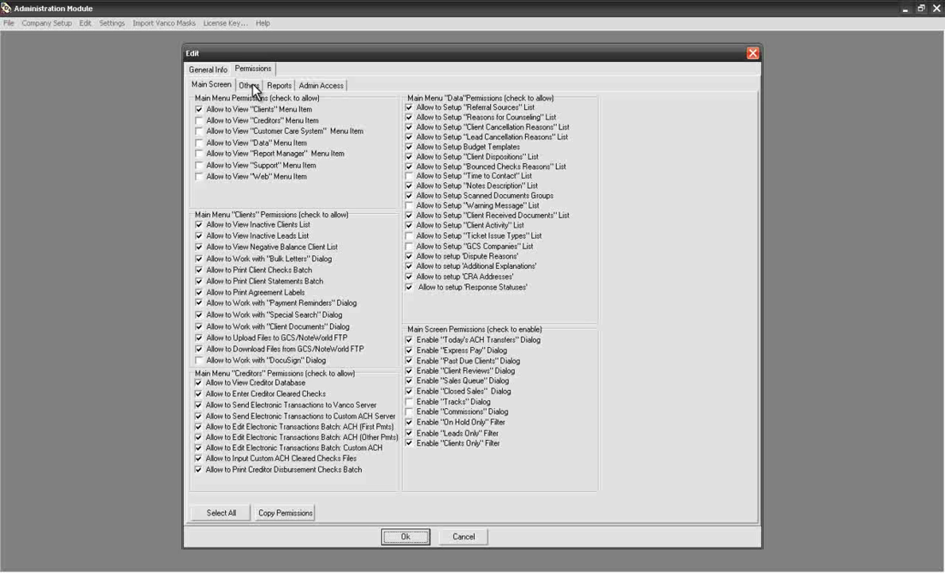
left_click(250, 85)
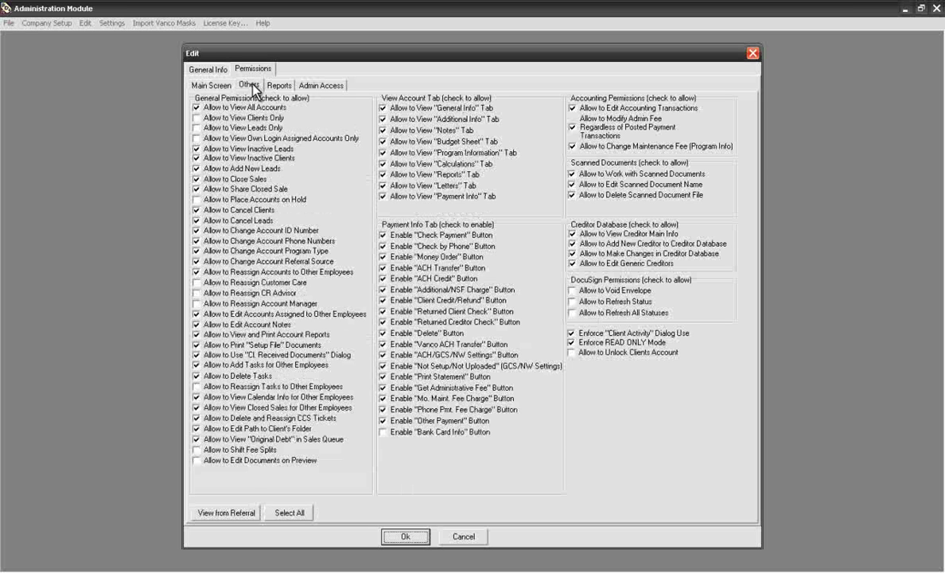
left_click(279, 85)
left_click(314, 87)
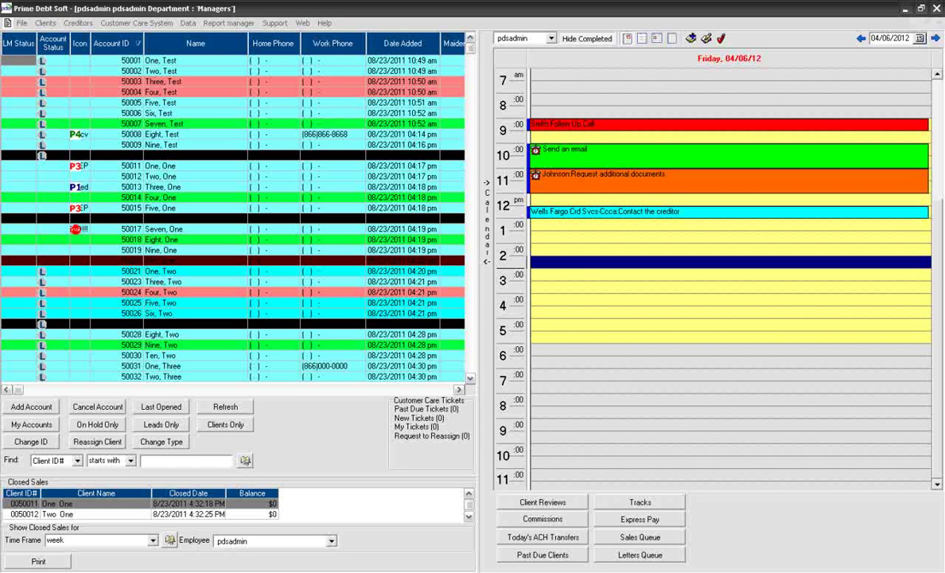
Step: Sort the accounts grid by status, then by name, then by Account ID
left_click(55, 47)
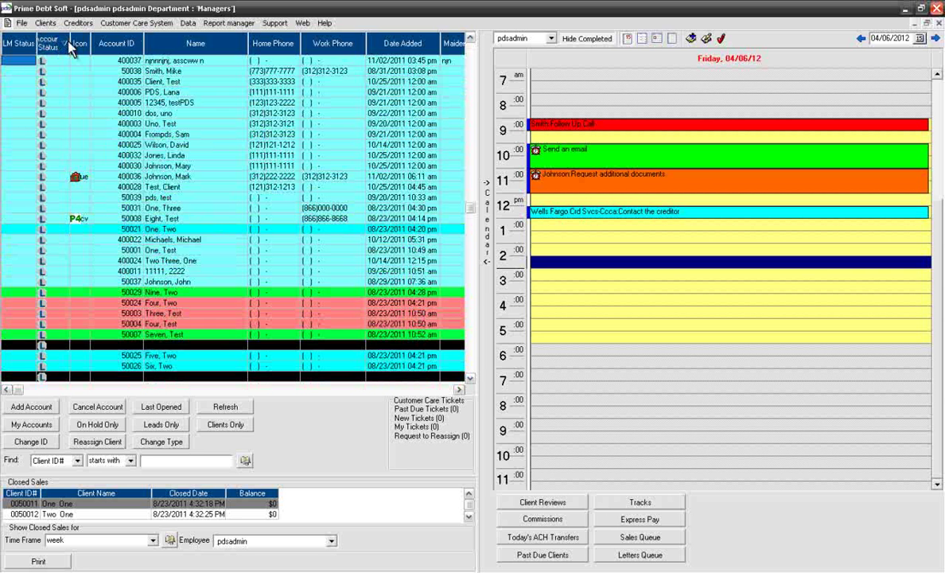
left_click(167, 49)
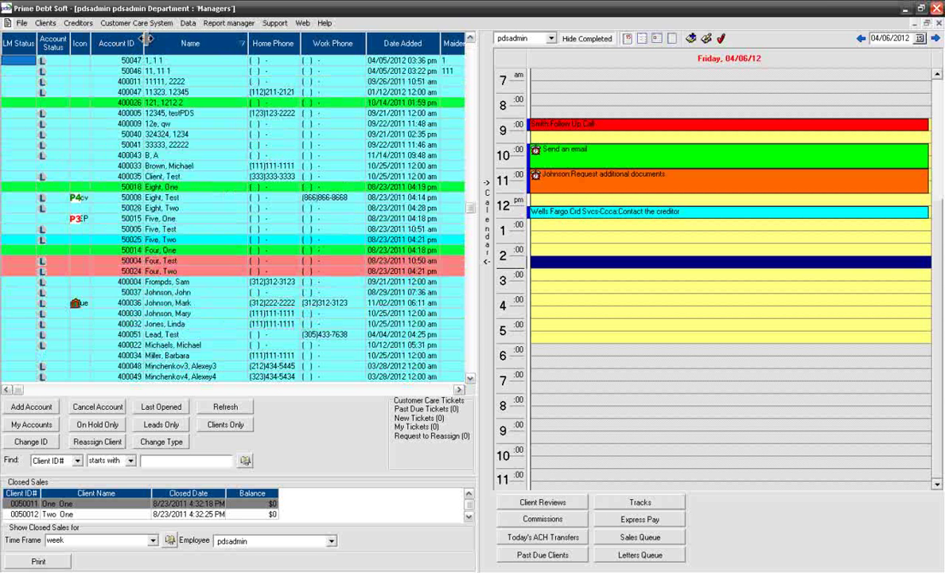
left_click(128, 44)
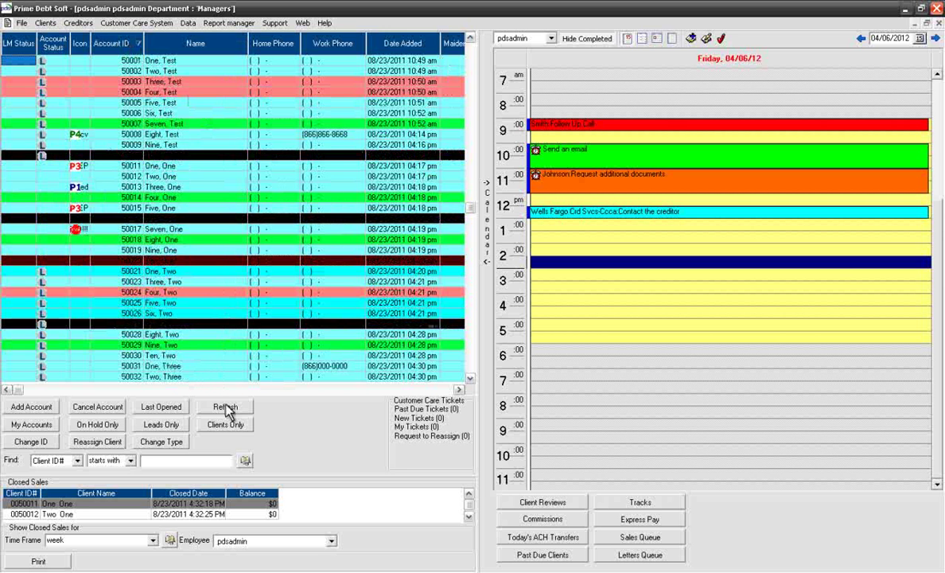
Step: Search accounts for phone numbers starting with 866, then clear the filter to show all
left_click(78, 460)
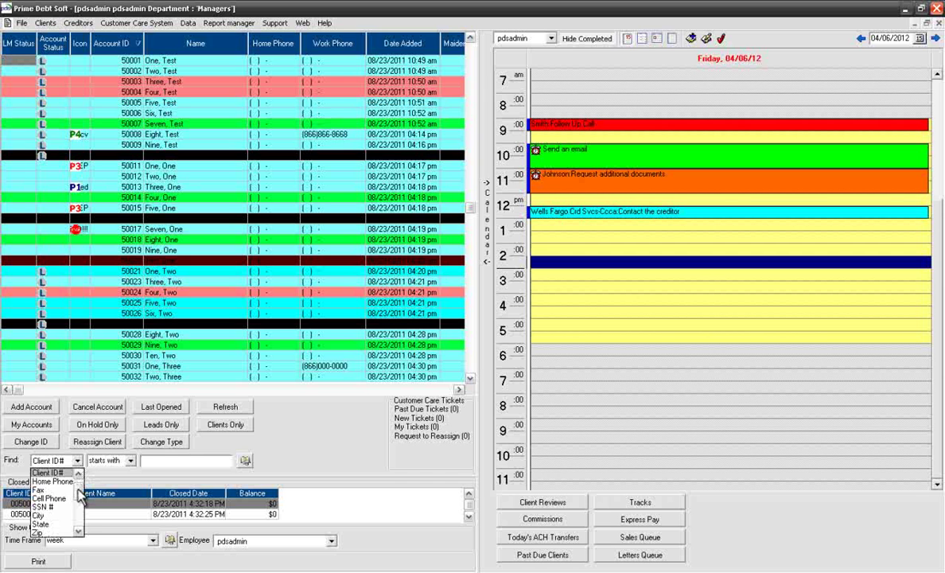
left_click_drag(78, 481, 70, 519)
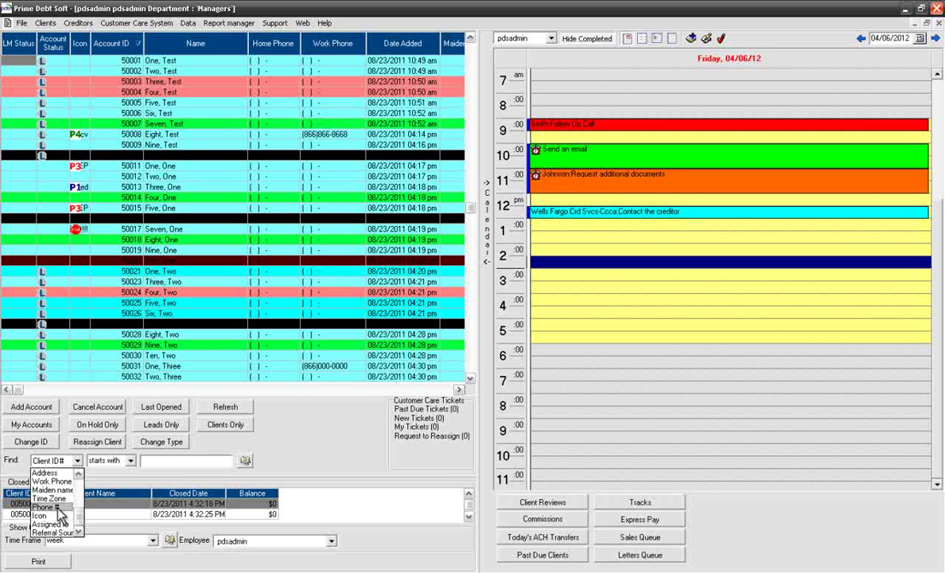
left_click(60, 508)
left_click(154, 463)
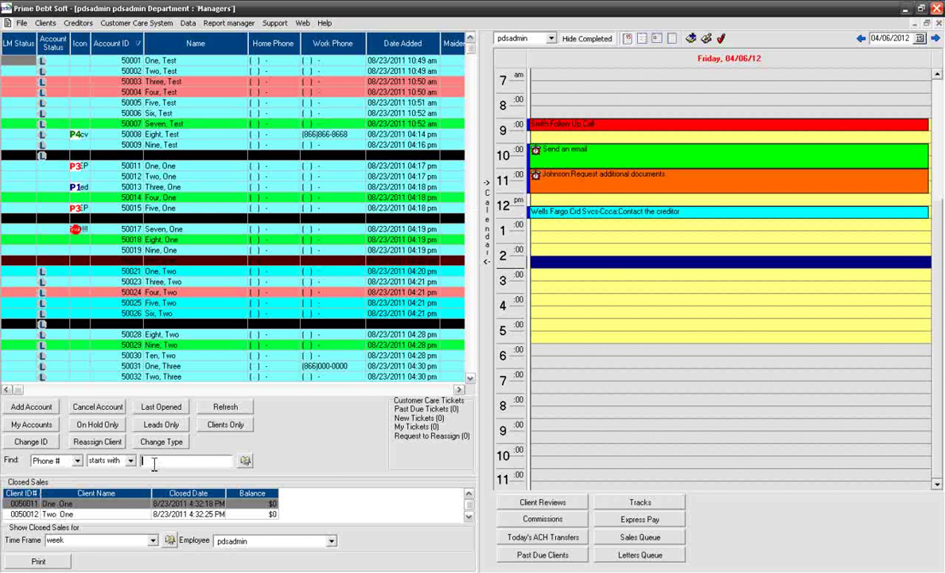
type("866")
key("Return")
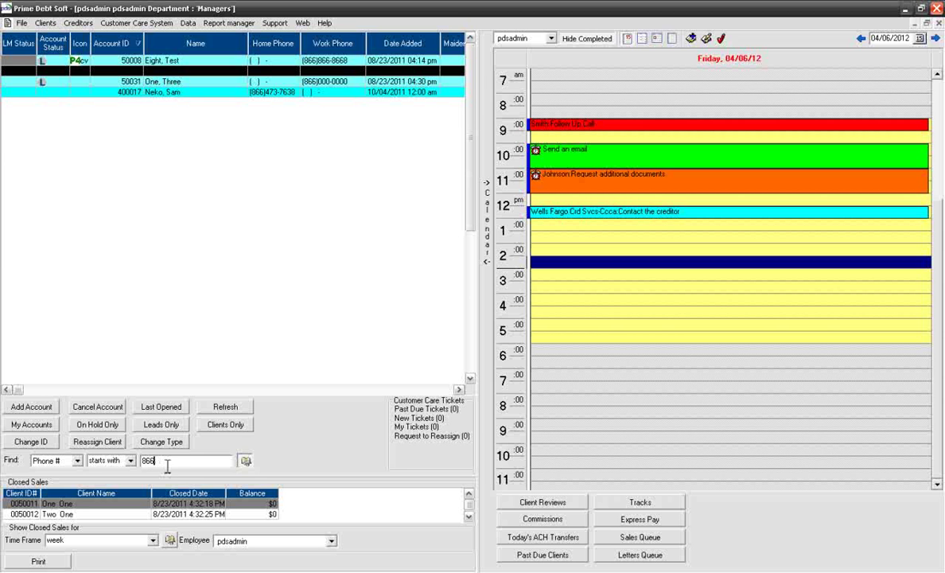
left_click(245, 464)
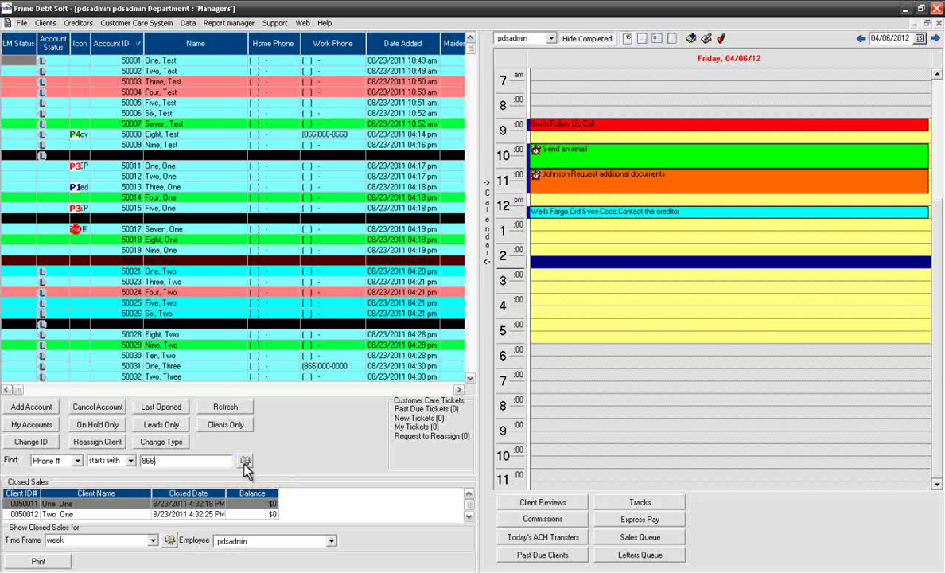
left_click(227, 428)
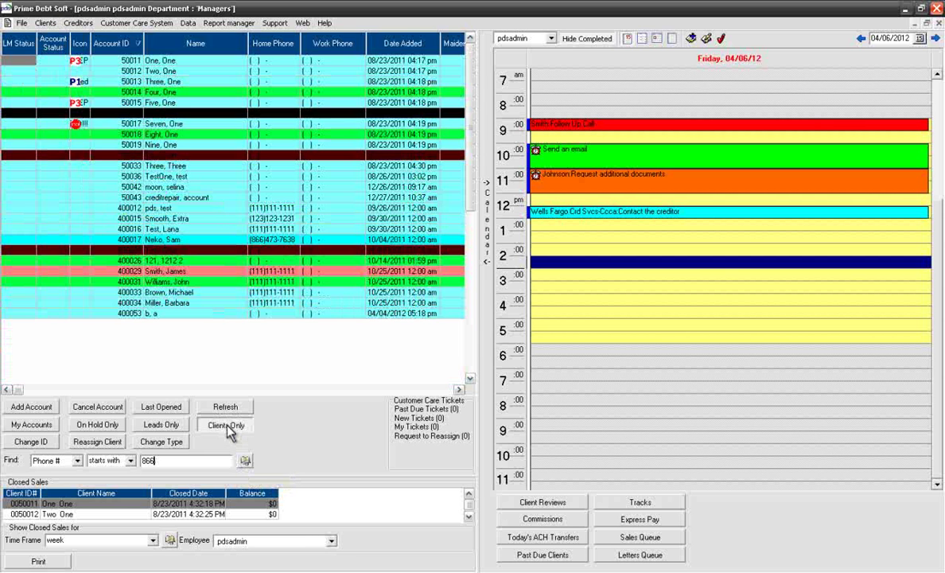
left_click(167, 428)
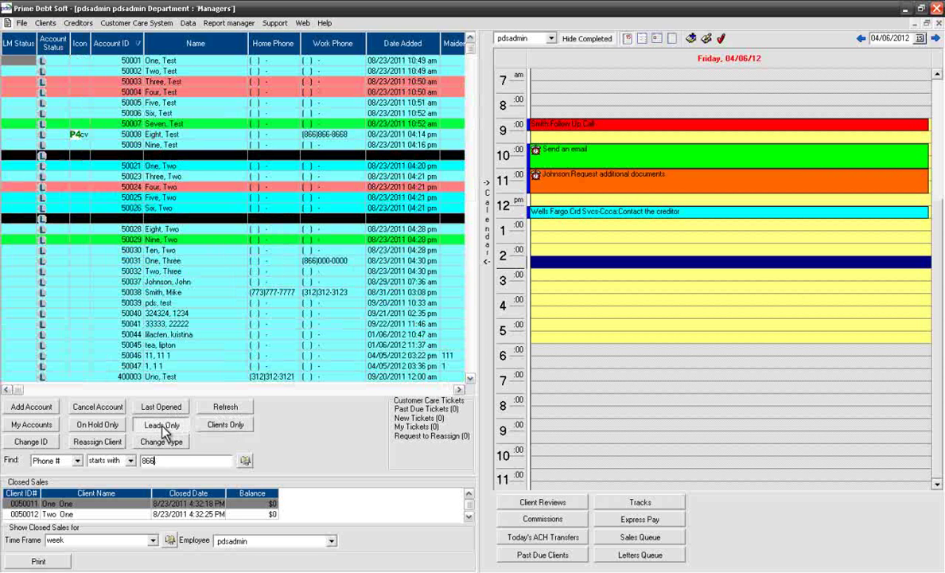
left_click(32, 426)
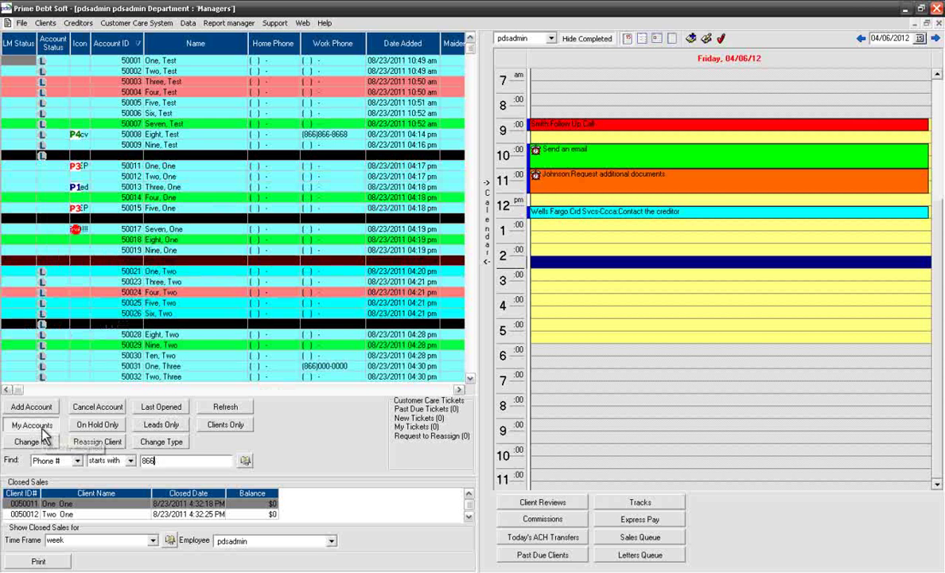
left_click(144, 411)
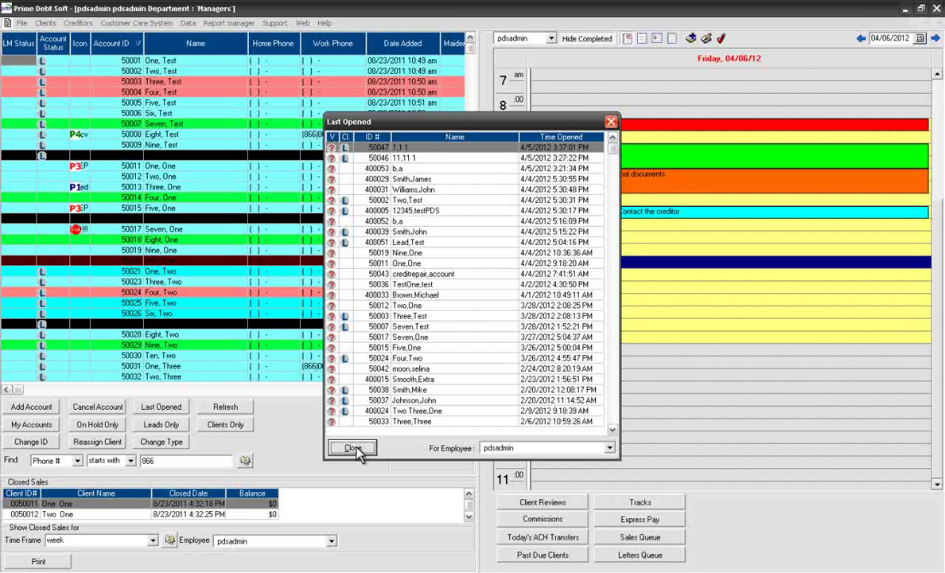
left_click(354, 448)
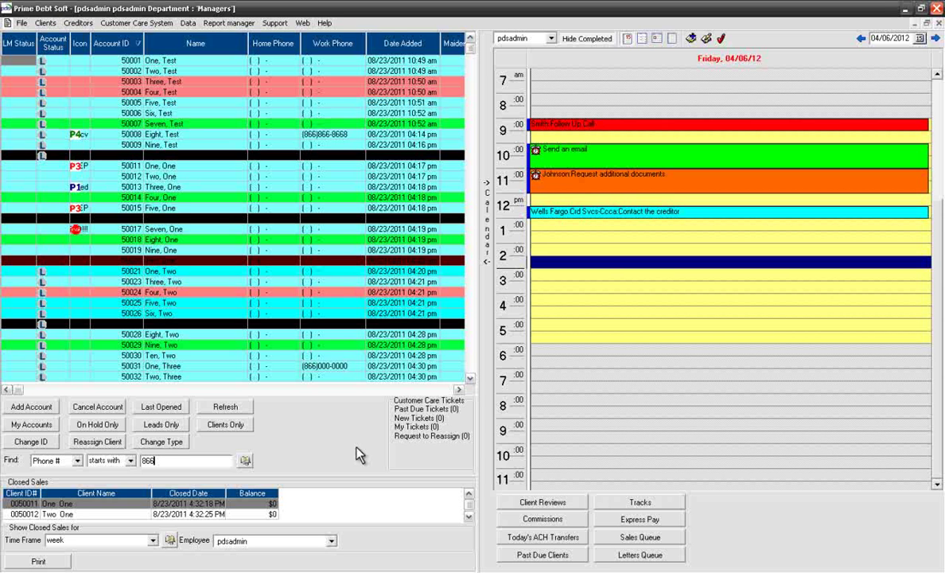
Step: Set the Nine, One account's Icon cell to the red !!! icon
left_click(80, 251)
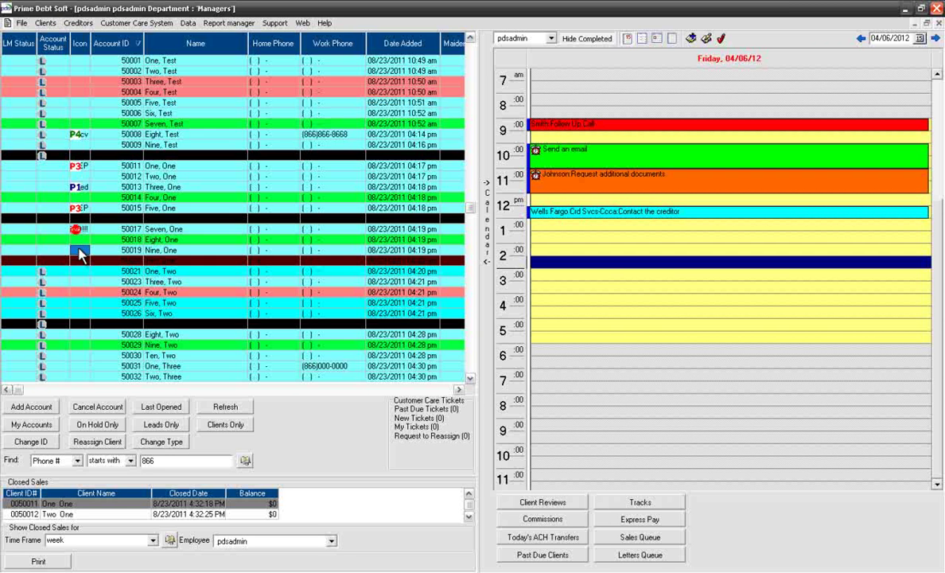
left_click(81, 253)
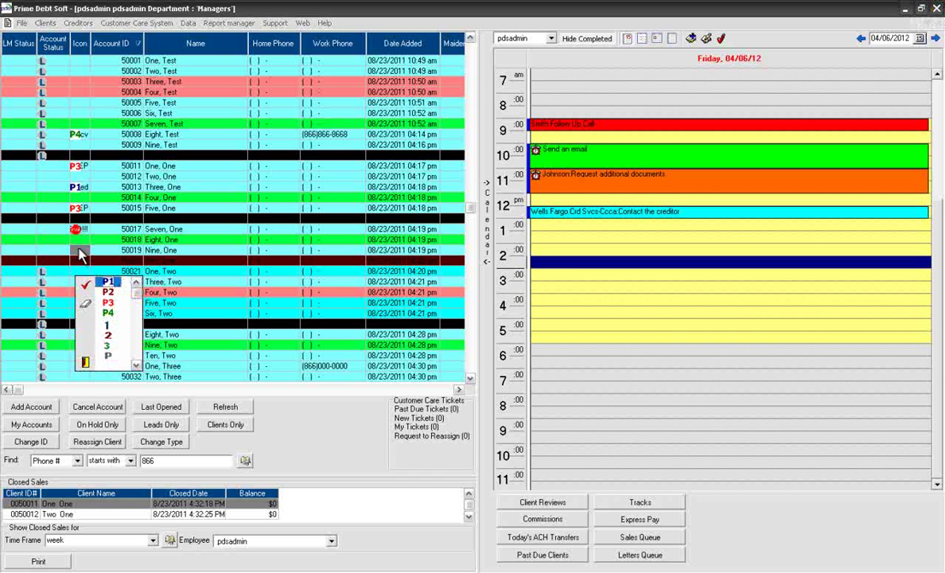
left_click(137, 367)
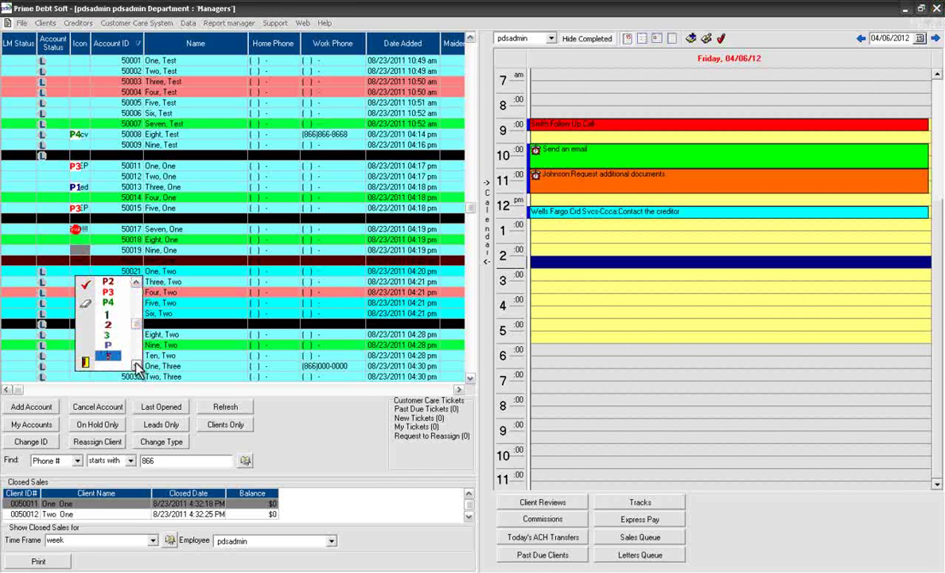
left_click(137, 367)
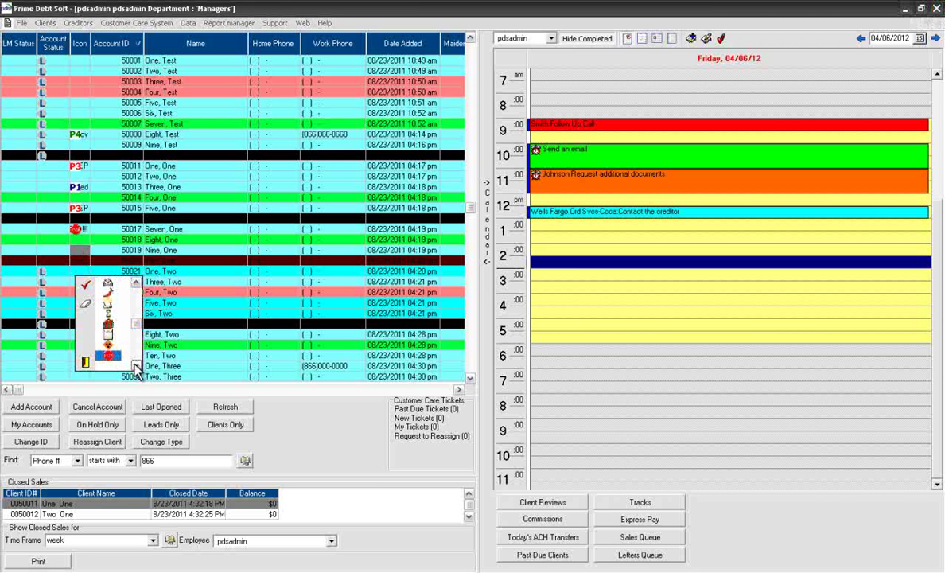
left_click(88, 291)
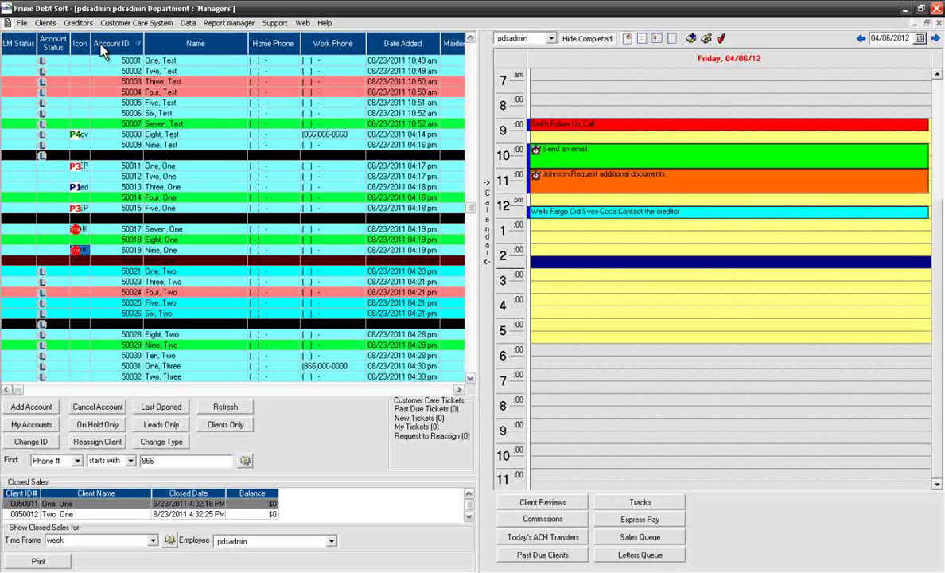
Step: Move the Account ID column after Name and the Home Phone column right after Icon
left_click_drag(102, 48, 186, 40)
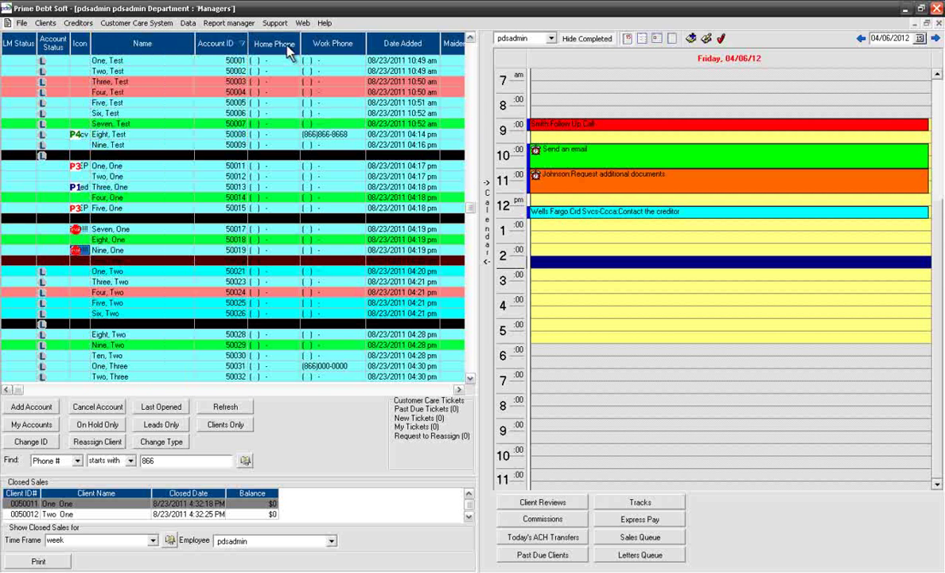
left_click_drag(288, 50, 149, 46)
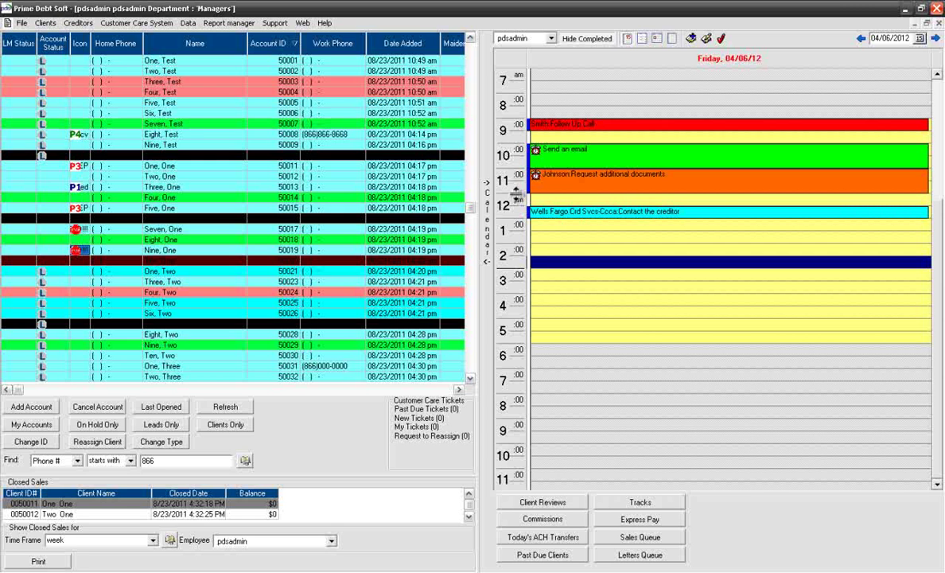
Step: Check the calendar's employee list and try the week, month and list views
left_click(548, 277)
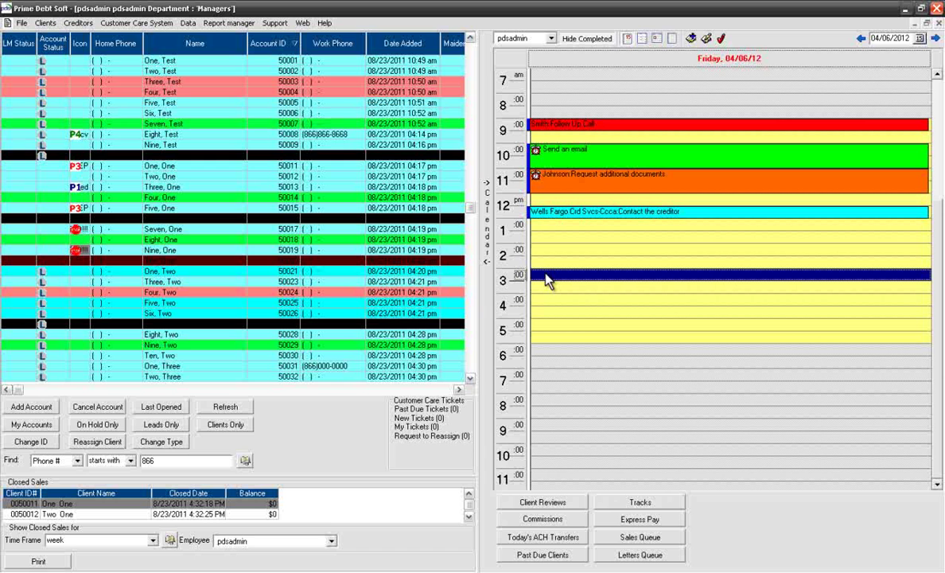
left_click(550, 38)
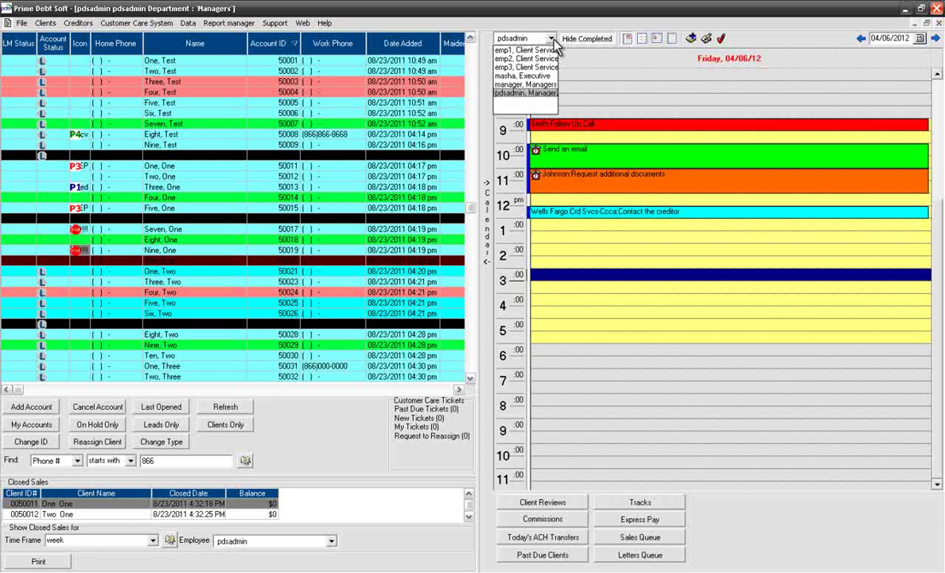
left_click(552, 39)
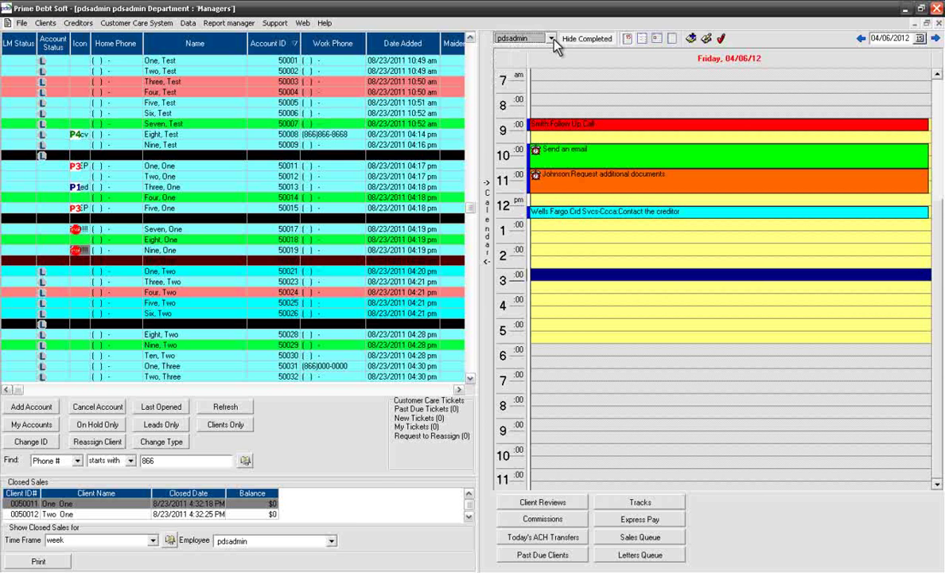
left_click(644, 38)
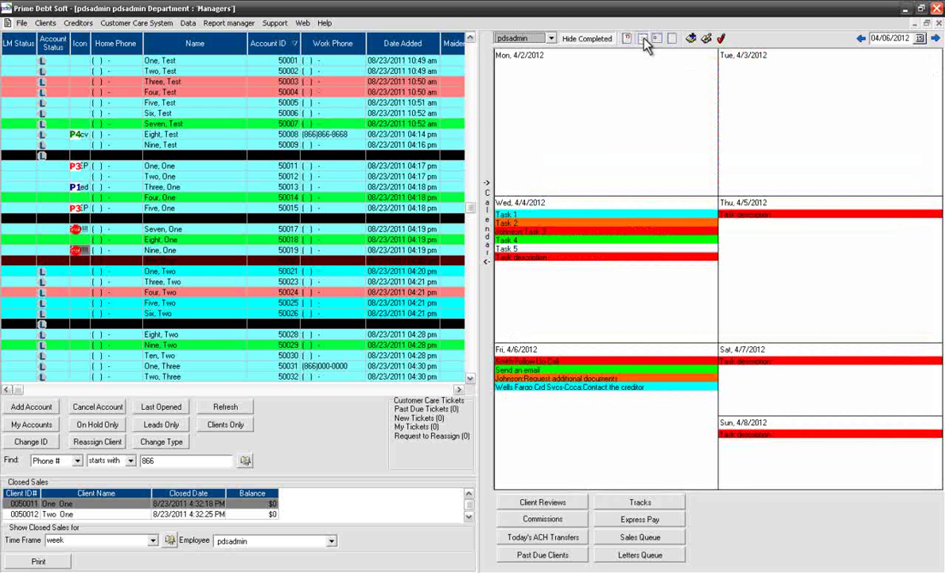
left_click(657, 39)
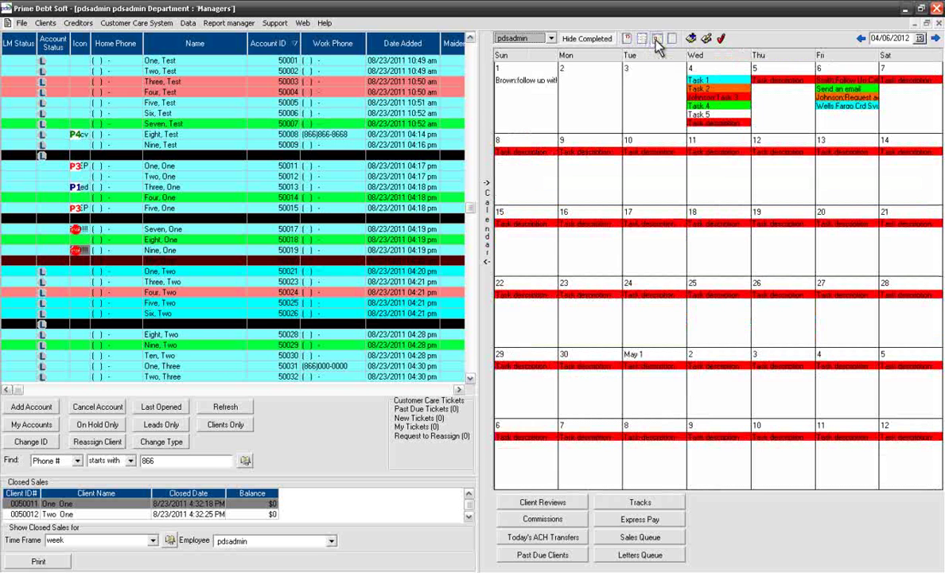
left_click(670, 39)
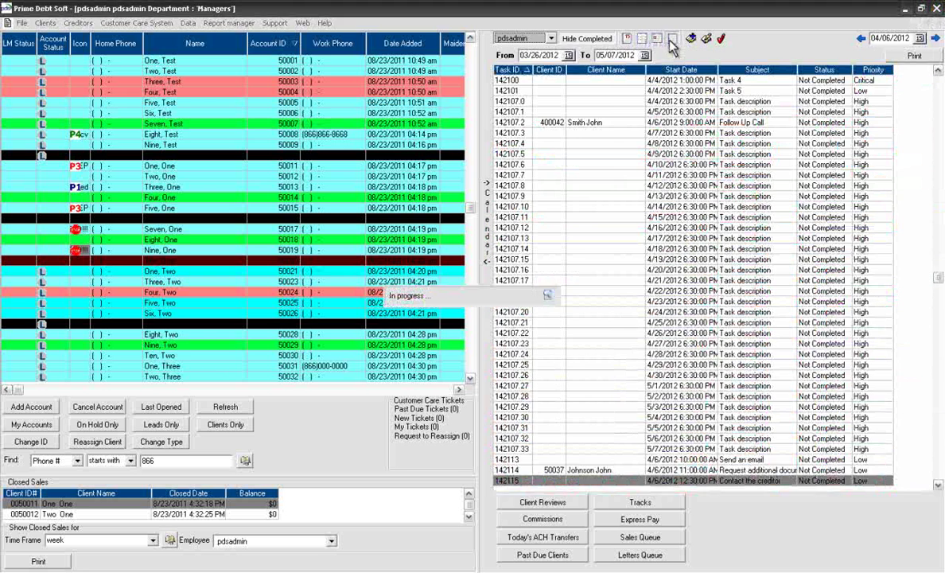
Step: Look at the From and To date pickers, then return to the Friday 04/06/12 day view
left_click(568, 56)
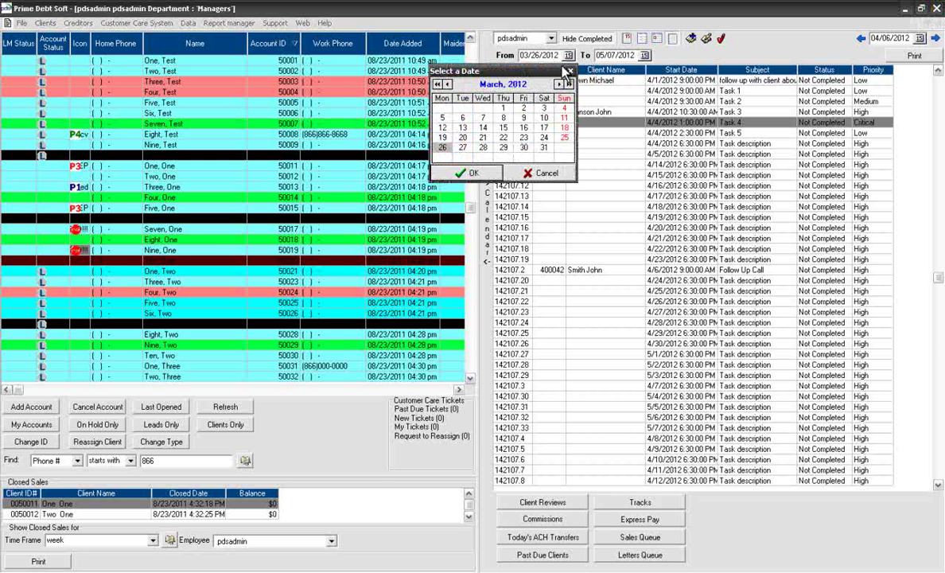
left_click(569, 72)
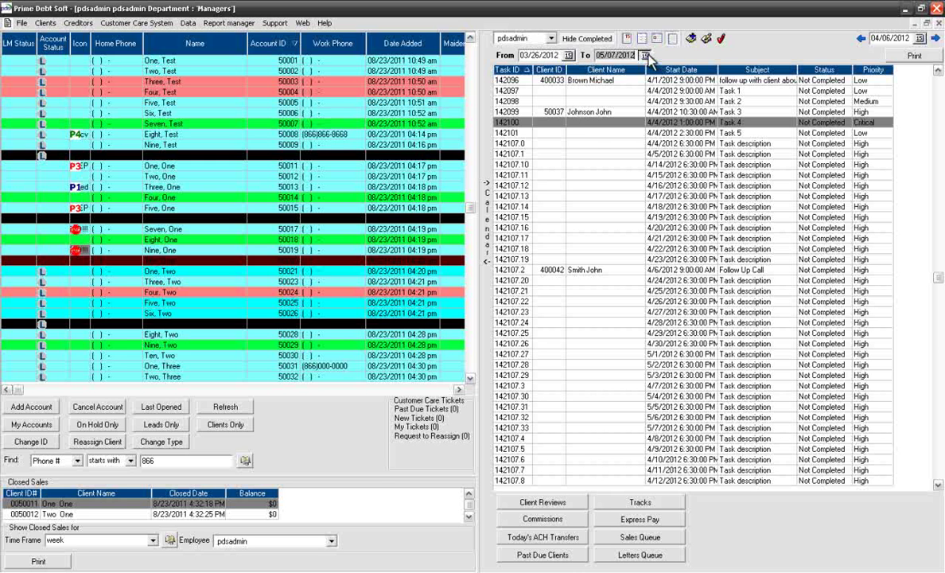
left_click(644, 55)
left_click(646, 71)
left_click(627, 39)
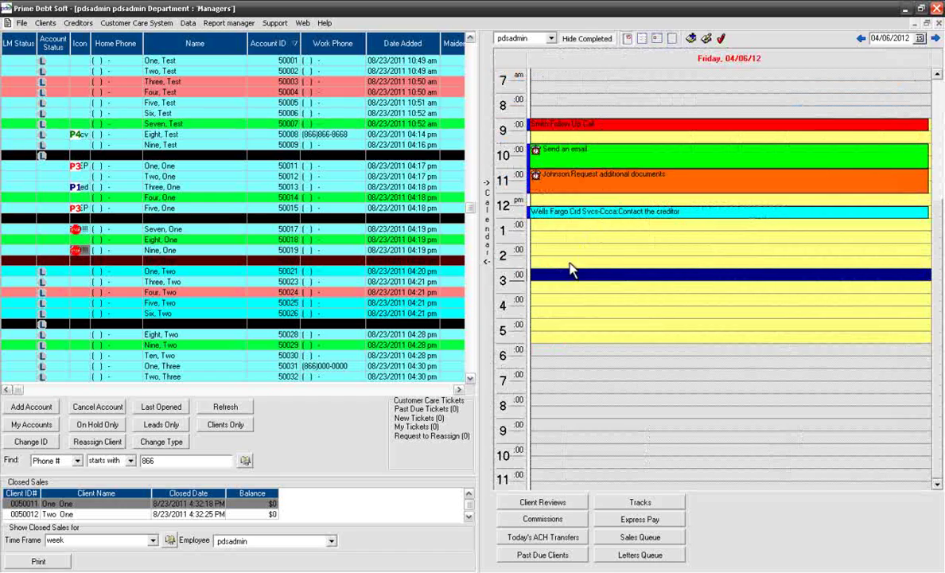
Step: Start a 3 pm task 'Task description' running 3:00–4:00 PM on 4/6/2012
right_click(607, 285)
left_click(609, 284)
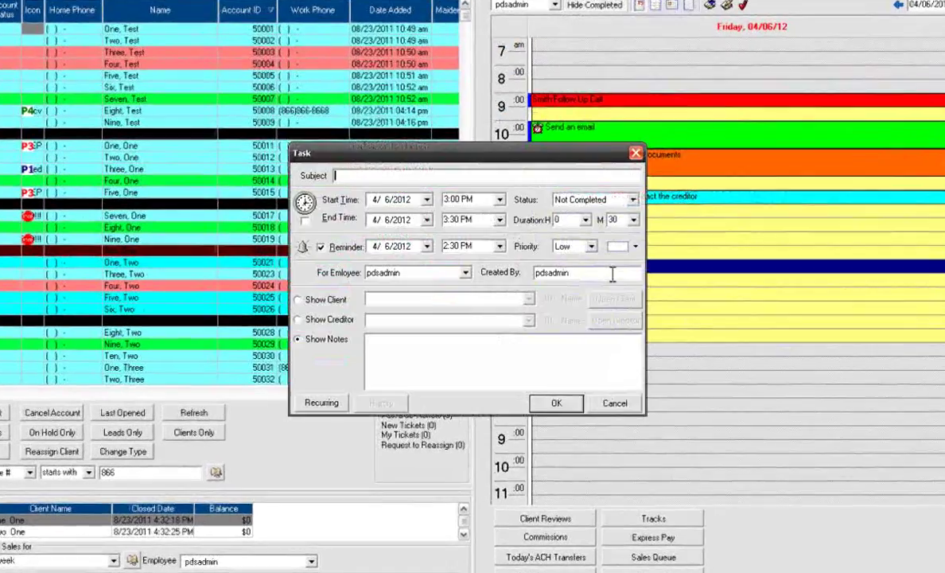
type("Task des")
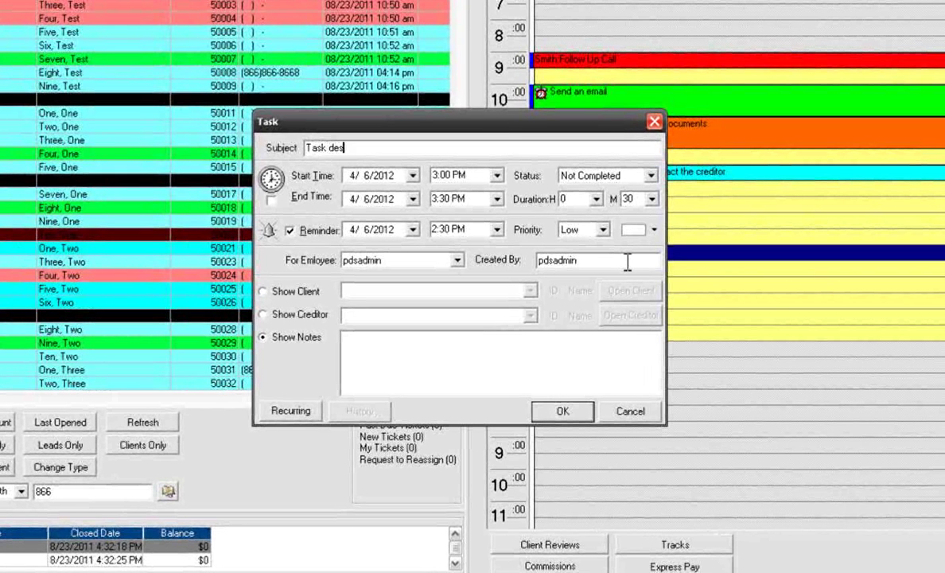
type("cription")
left_click(413, 175)
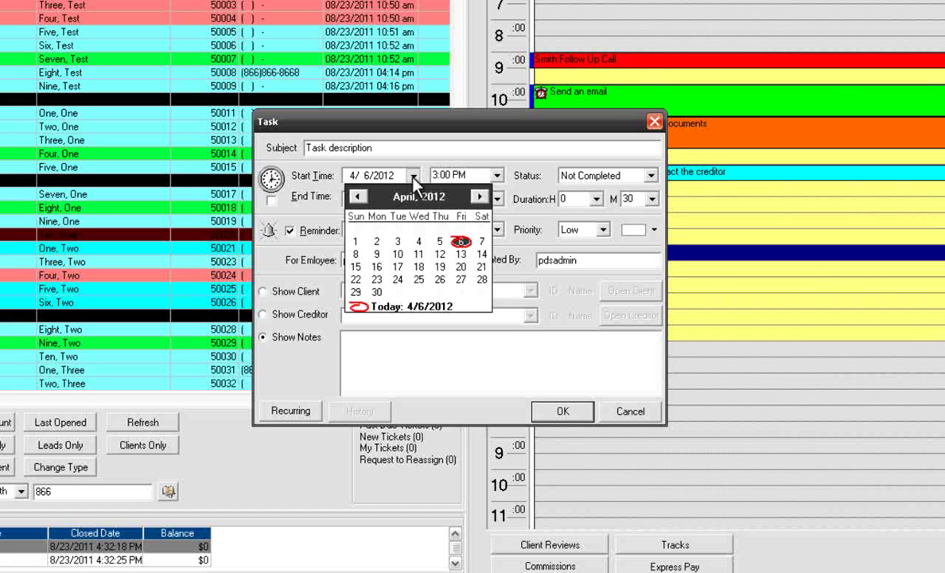
left_click(460, 241)
left_click(496, 175)
left_click(452, 190)
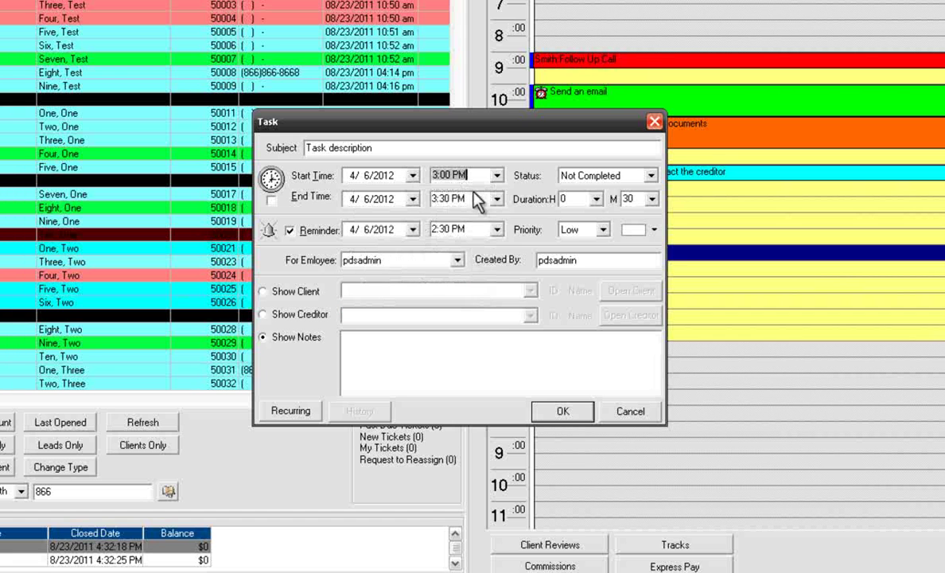
left_click(413, 199)
left_click(461, 265)
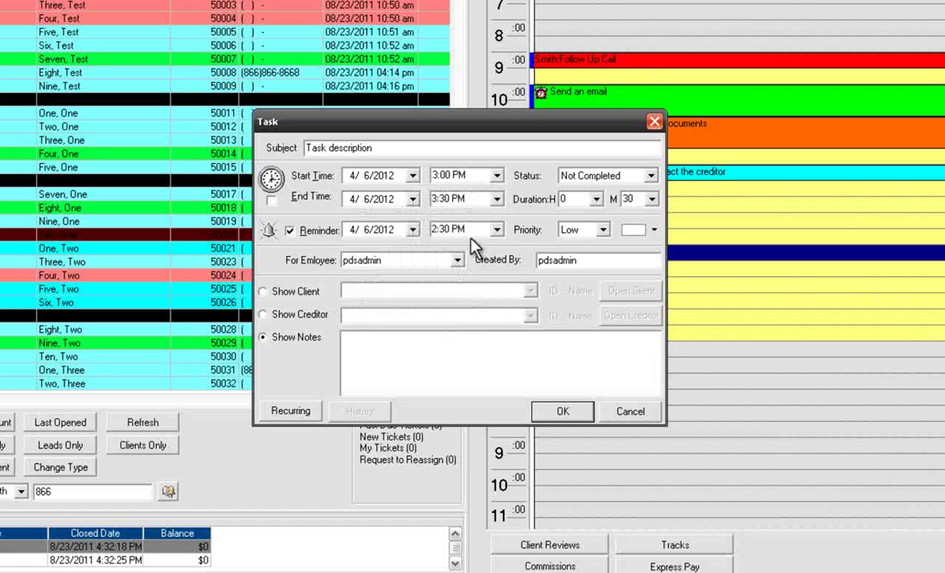
left_click(496, 199)
left_click(469, 227)
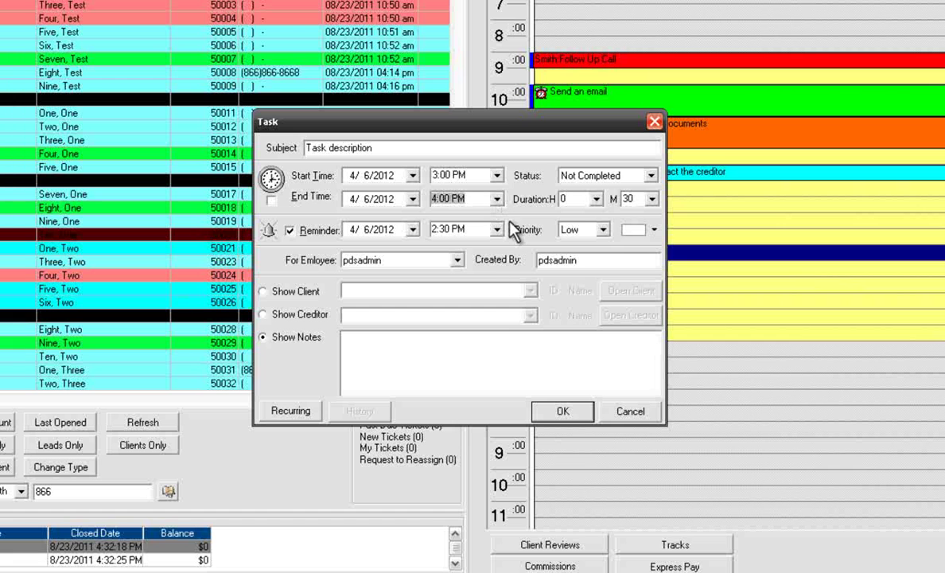
Step: Set duration hours to 0 and a reminder for 4/6/2012 at 3:00 PM
left_click(595, 199)
left_click(564, 215)
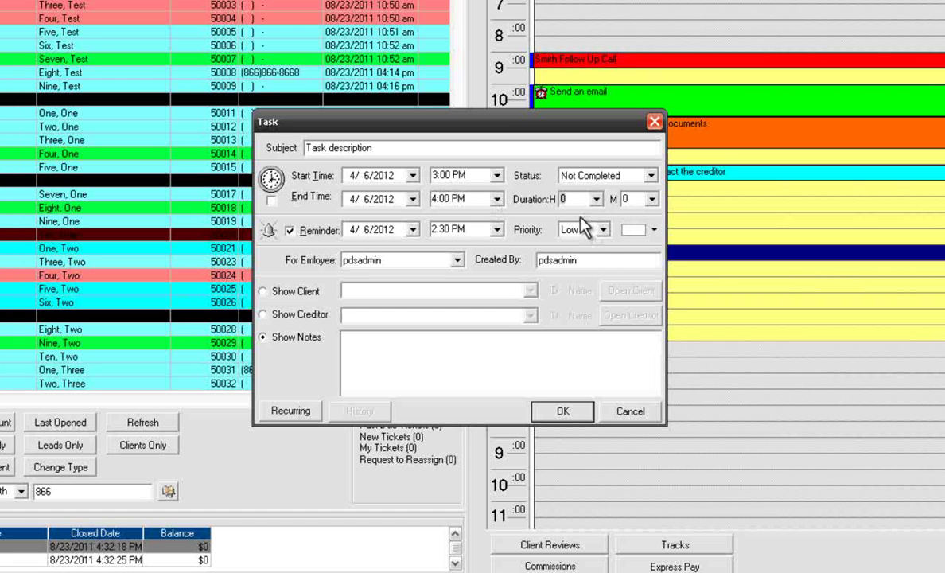
left_click(413, 230)
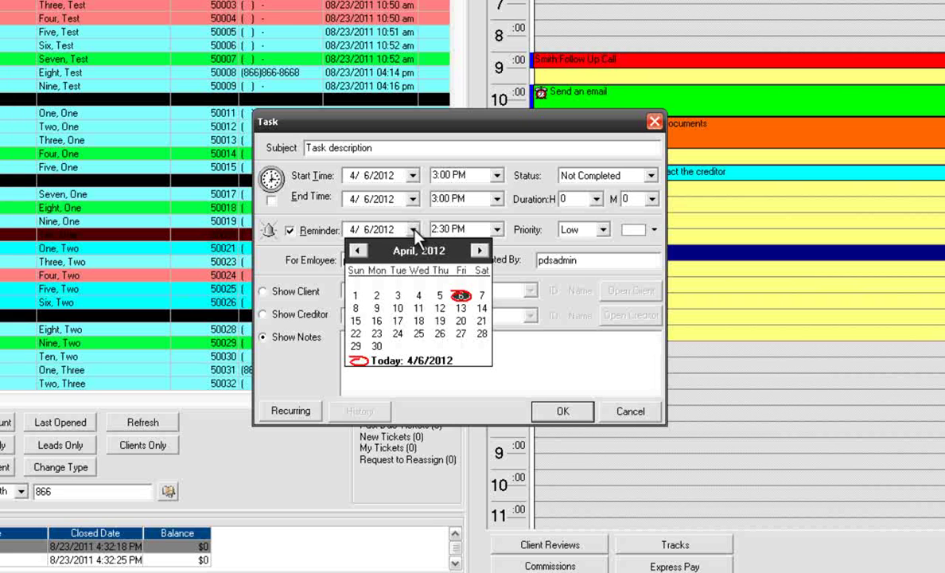
left_click(460, 296)
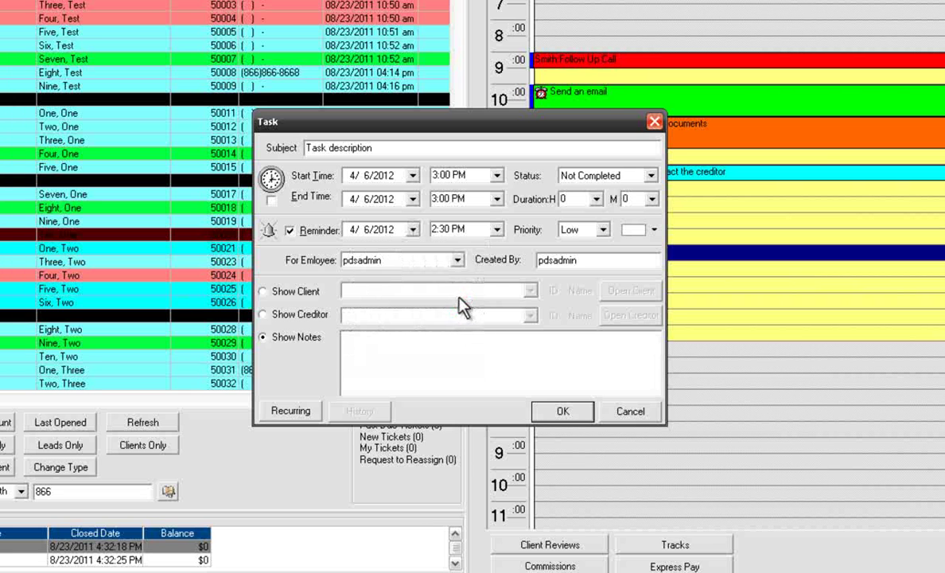
left_click(496, 229)
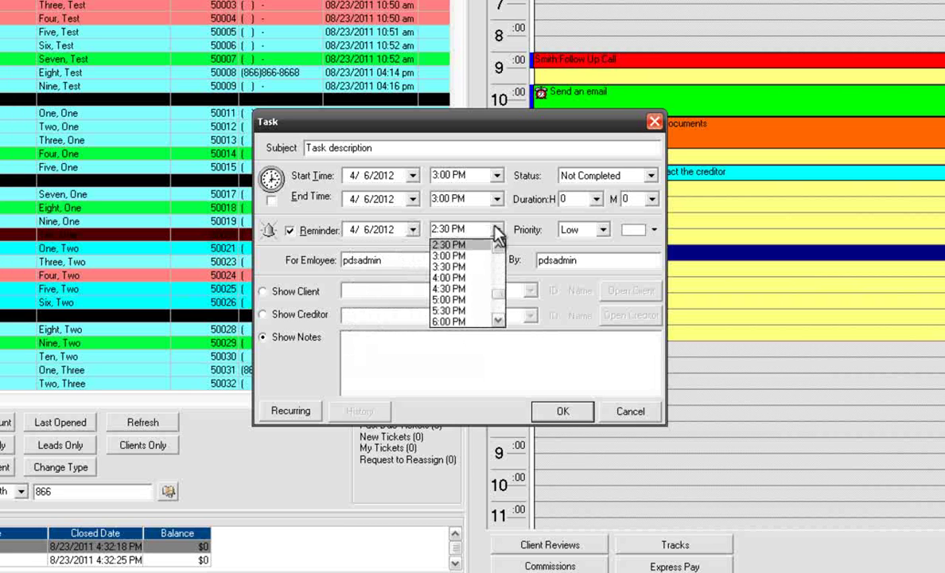
left_click(465, 256)
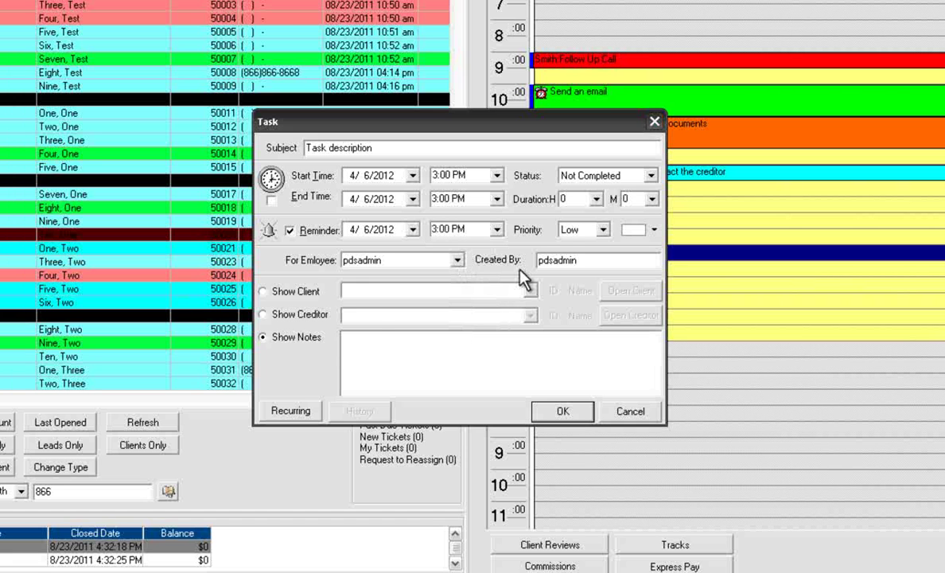
Step: Keep pdsadmin as assigned employee and leave the task linked to plain notes
left_click(458, 261)
key("Up")
key("Up")
key("Up")
key("Up")
key("Up")
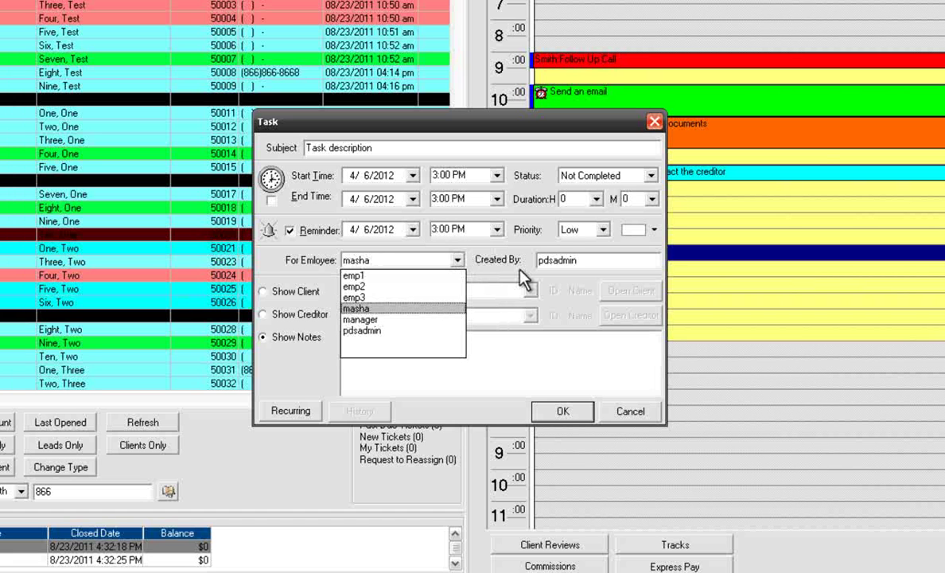
key("Down")
key("Down")
key("Down")
key("Down")
key("Down")
key("Return")
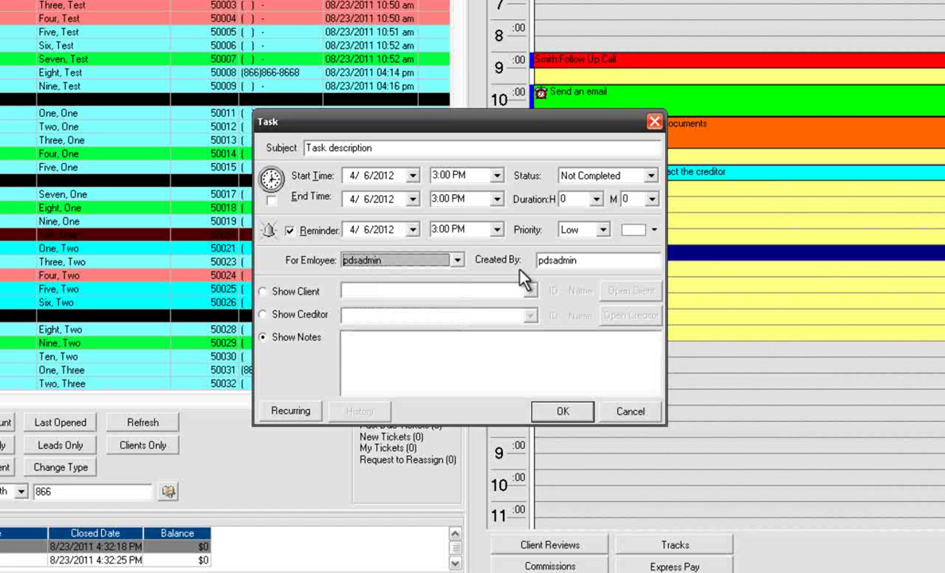
left_click(288, 293)
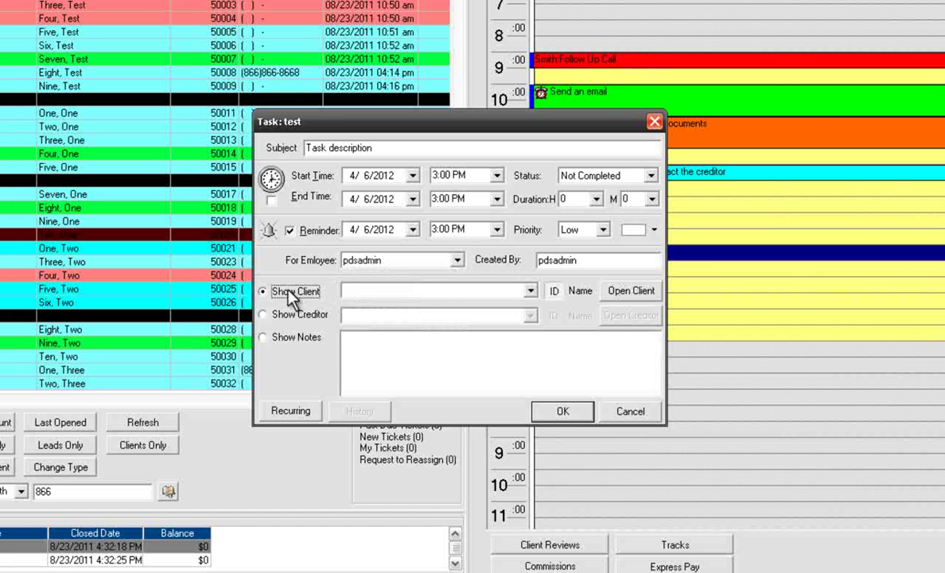
left_click(286, 316)
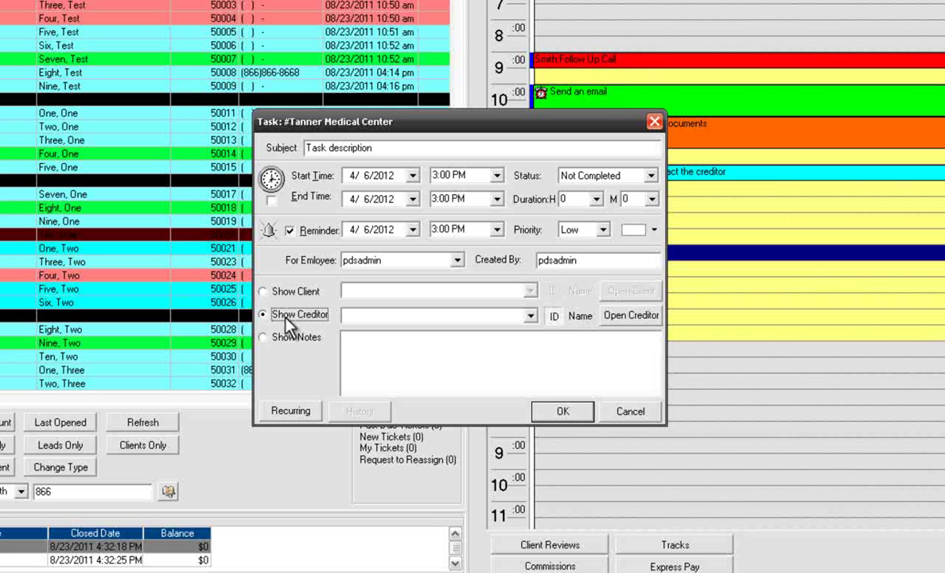
left_click(288, 337)
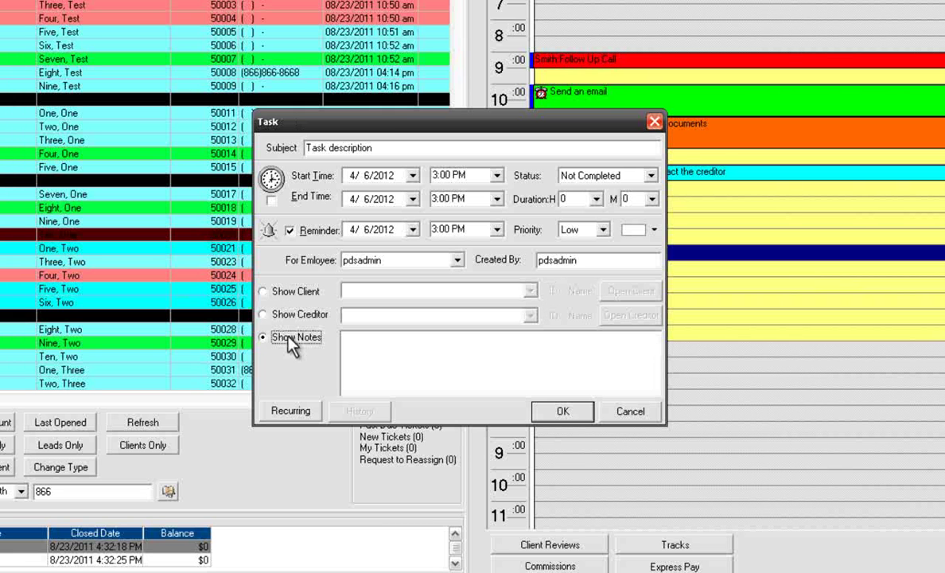
Step: Give the task Medium priority and a blue colour, leaving recurrence unchanged
left_click(603, 230)
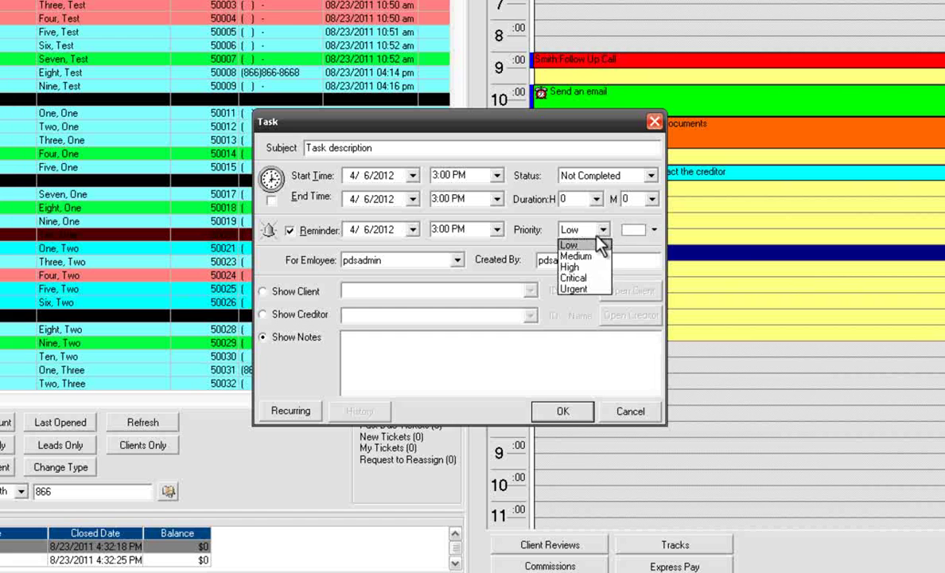
left_click(593, 255)
left_click(653, 230)
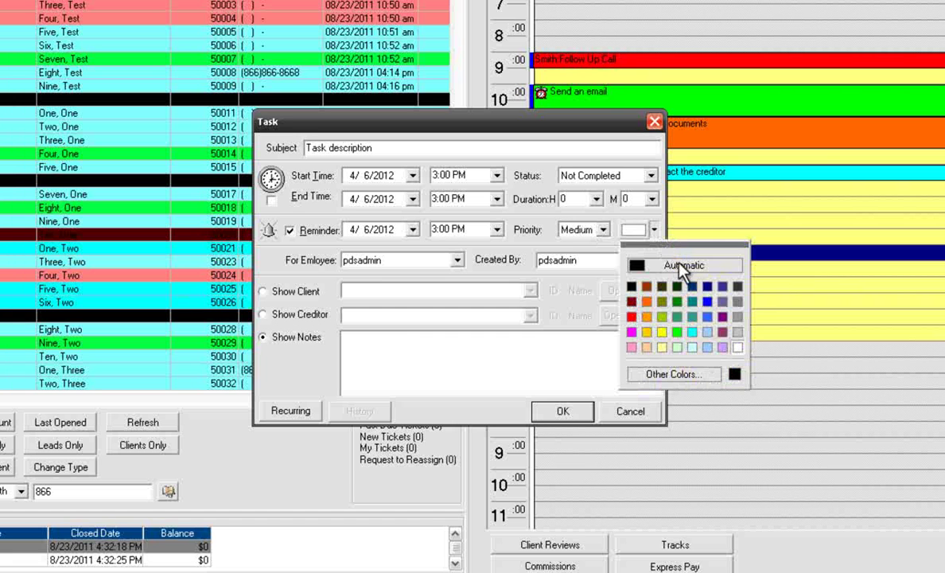
left_click(709, 315)
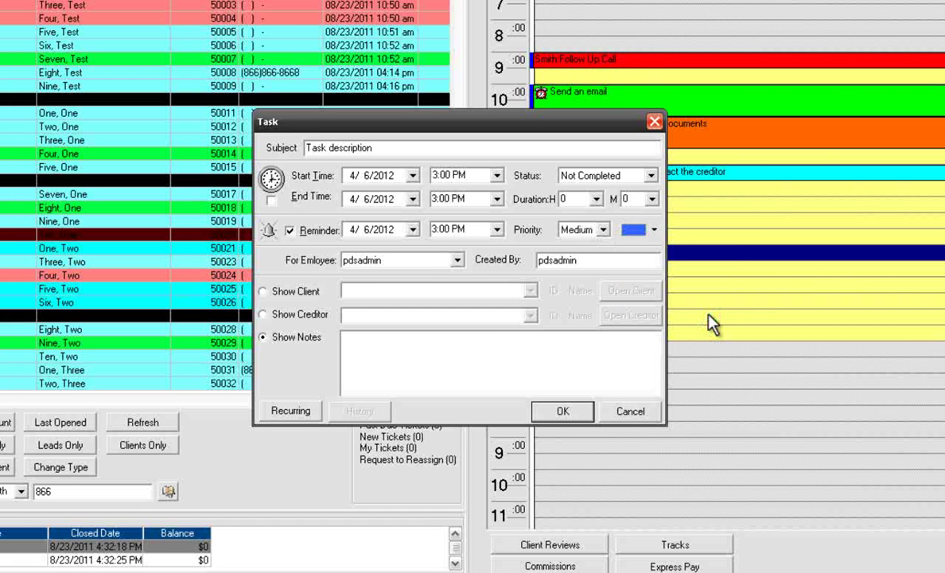
left_click(291, 411)
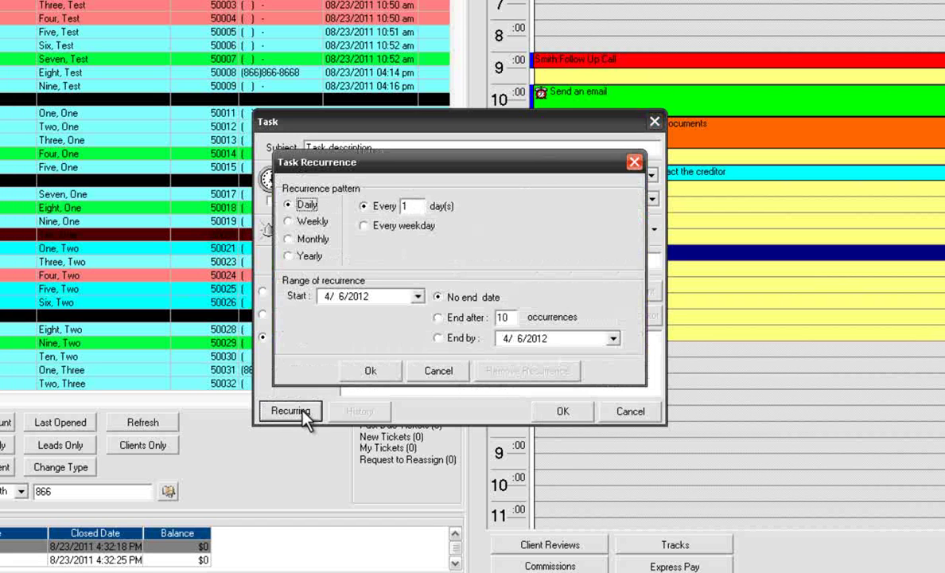
left_click(438, 371)
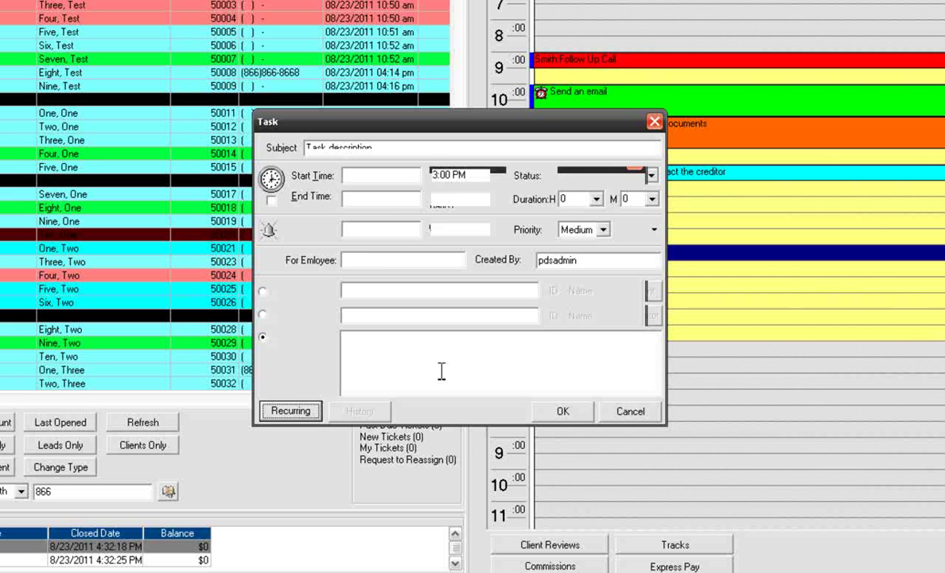
Step: Confirm the Task dialog so 'Task description' lands in the 3 pm slot
left_click(567, 412)
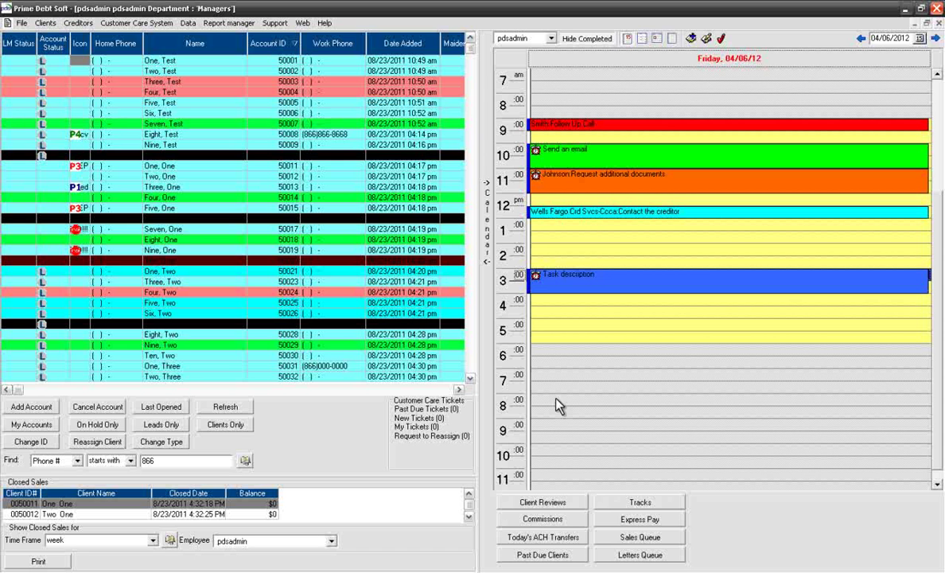
Step: Add a client account named Test 123 with its work phone and zip code filled in
left_click(35, 409)
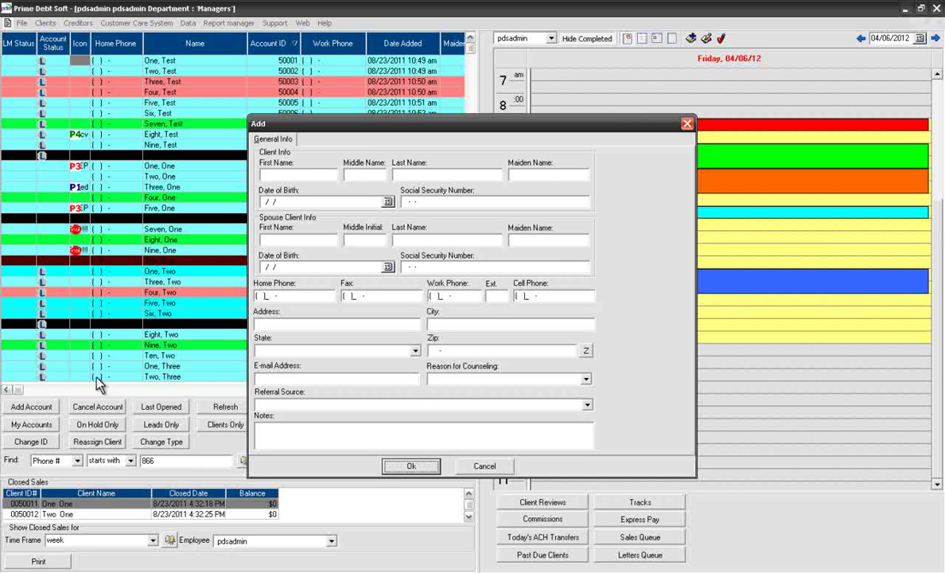
left_click(276, 176)
type("Test")
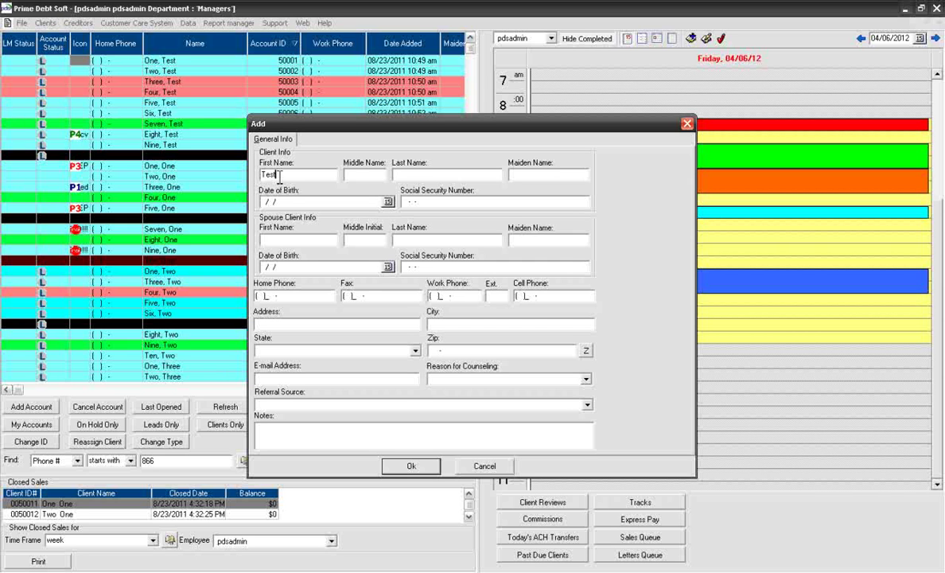
key("Tab")
key("Tab")
type("123")
left_click(436, 297)
type("3053334")
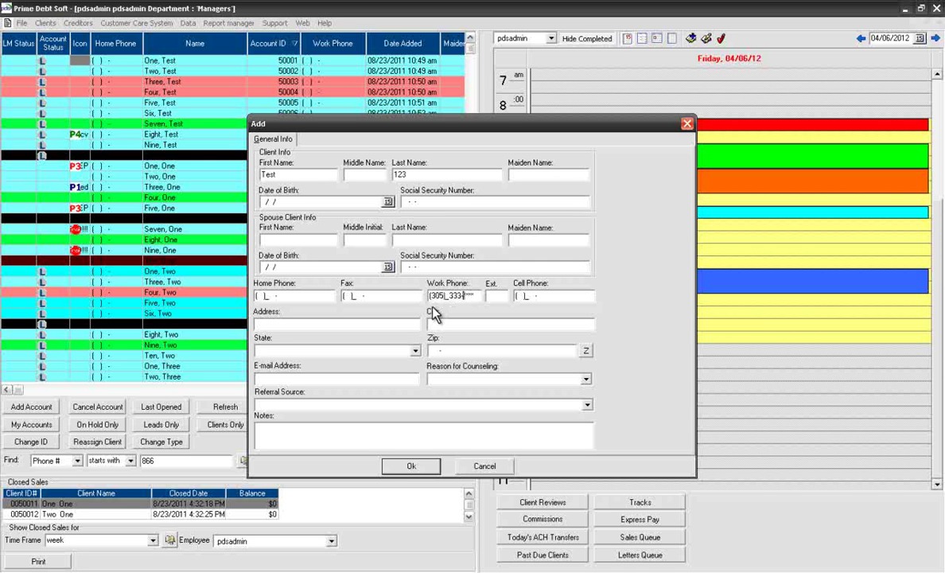
type("3333")
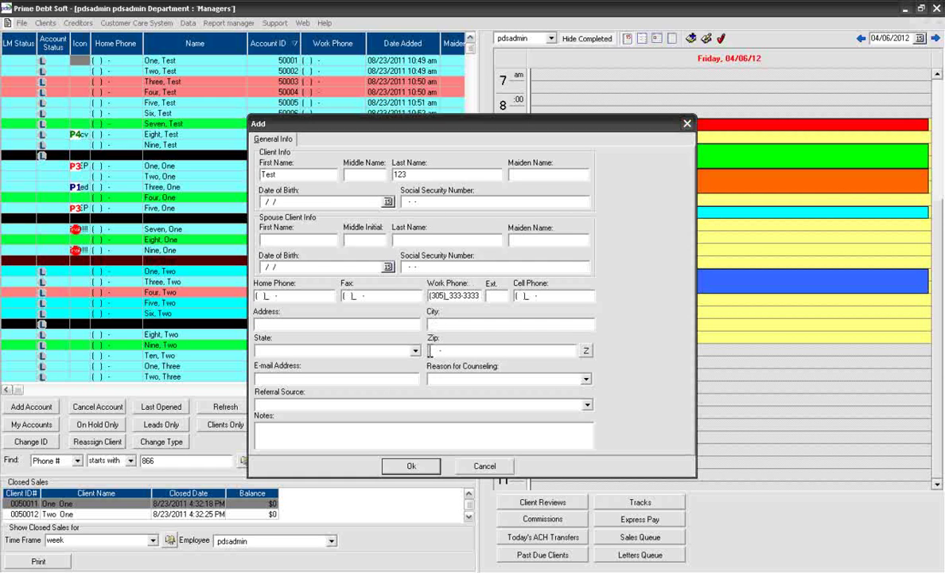
left_click(431, 351)
type("341")
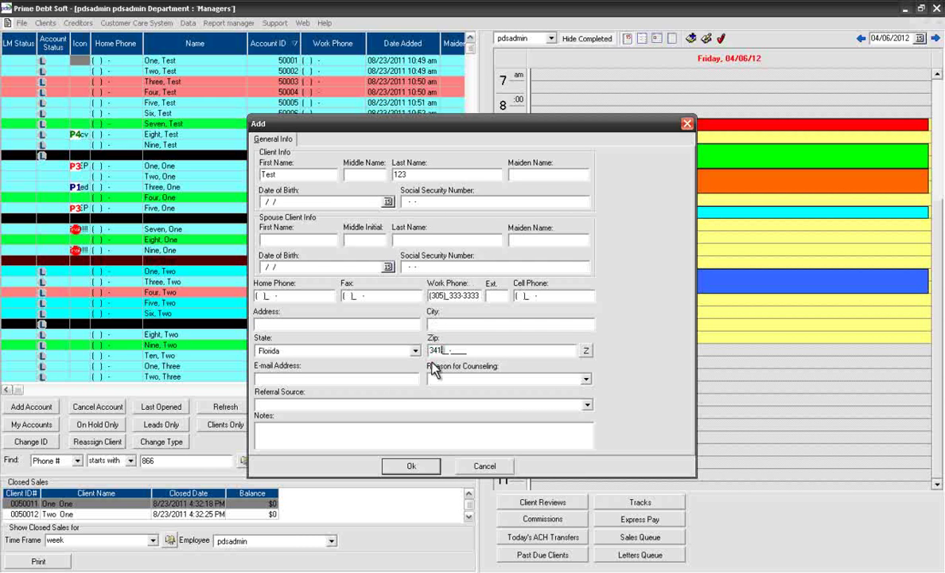
type("19-")
left_click(411, 469)
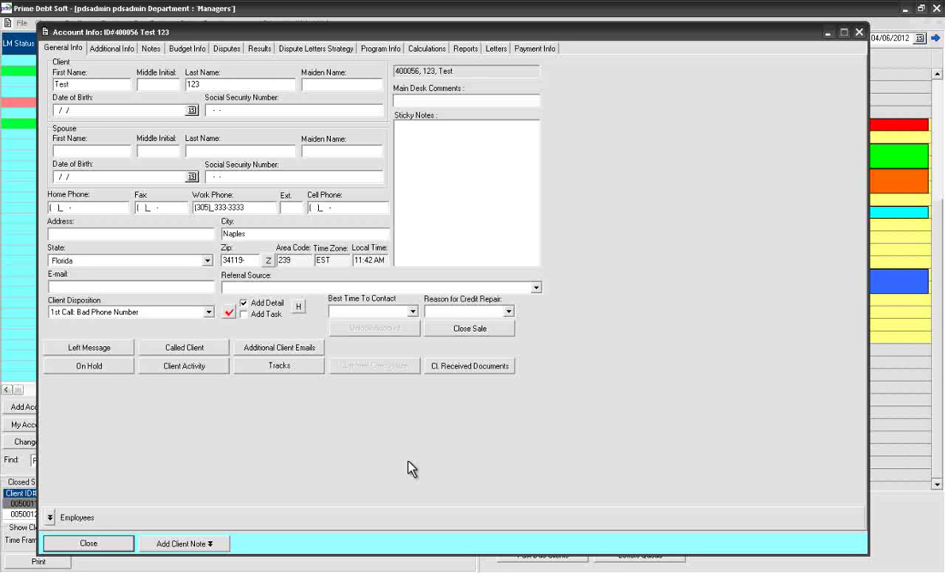
Step: Set the client's referral source to Top Level Referral
left_click(536, 288)
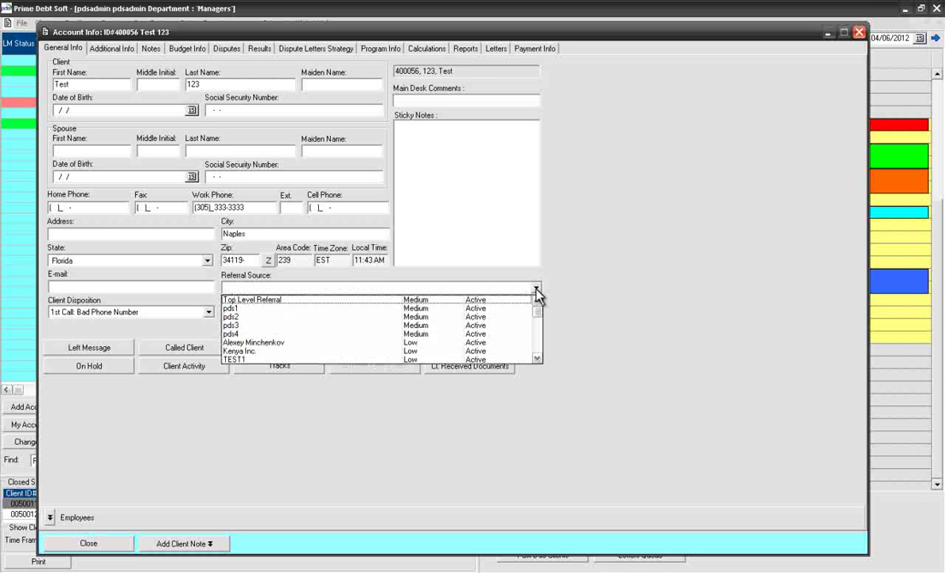
key("Down")
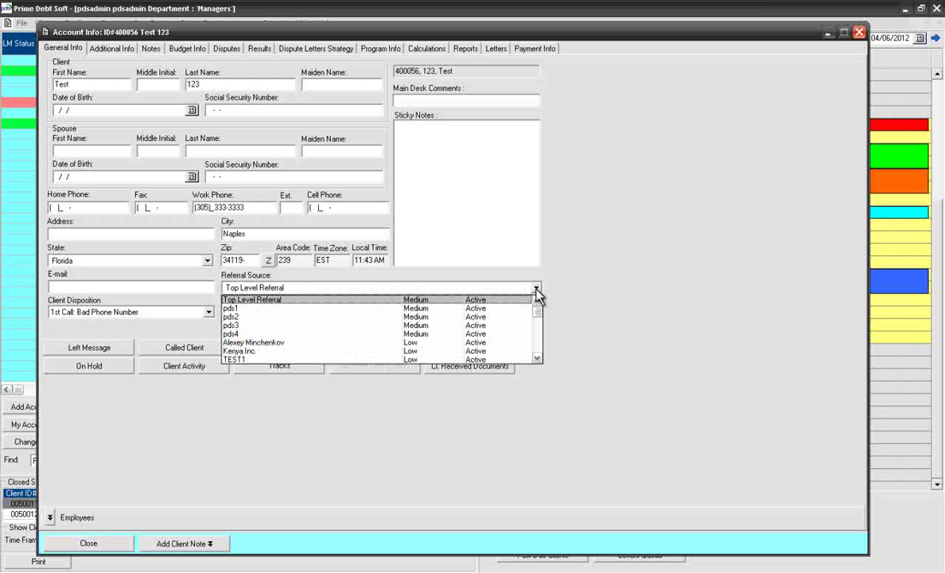
key("Down")
key("Down")
key("Down")
key("Down")
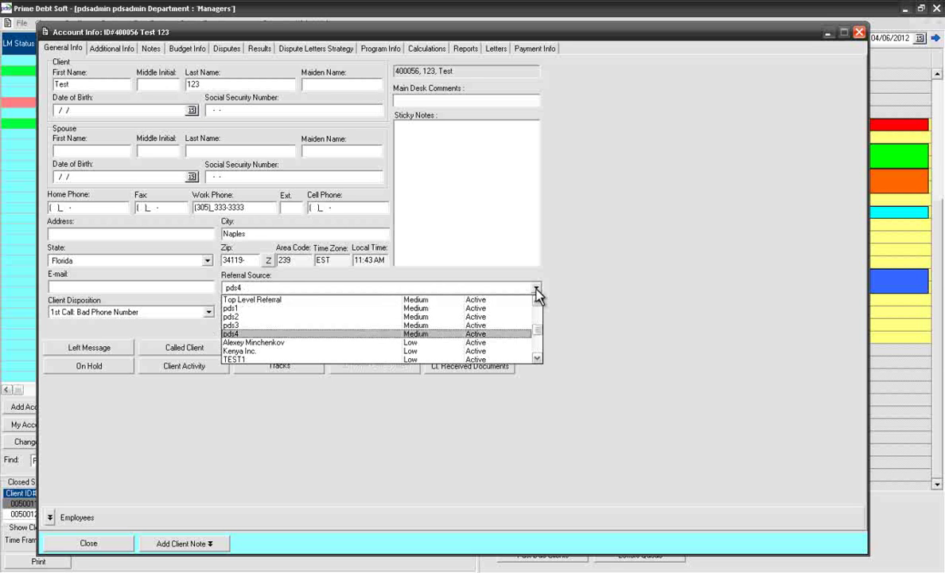
key("Down")
key("Down")
key("Down")
key("Down")
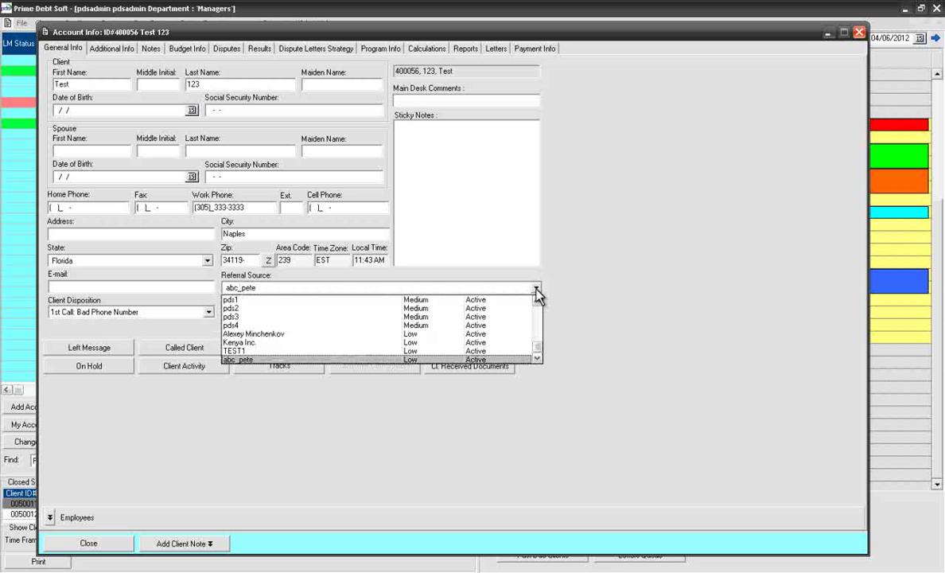
key("Up")
key("Up")
key("Up")
key("Up")
key("Up")
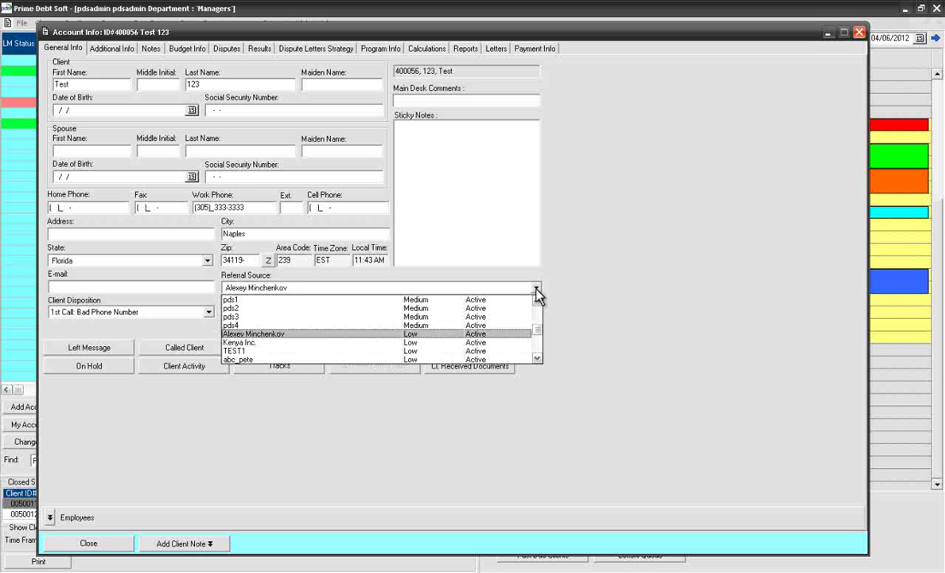
key("Up")
key("Up")
key("Up")
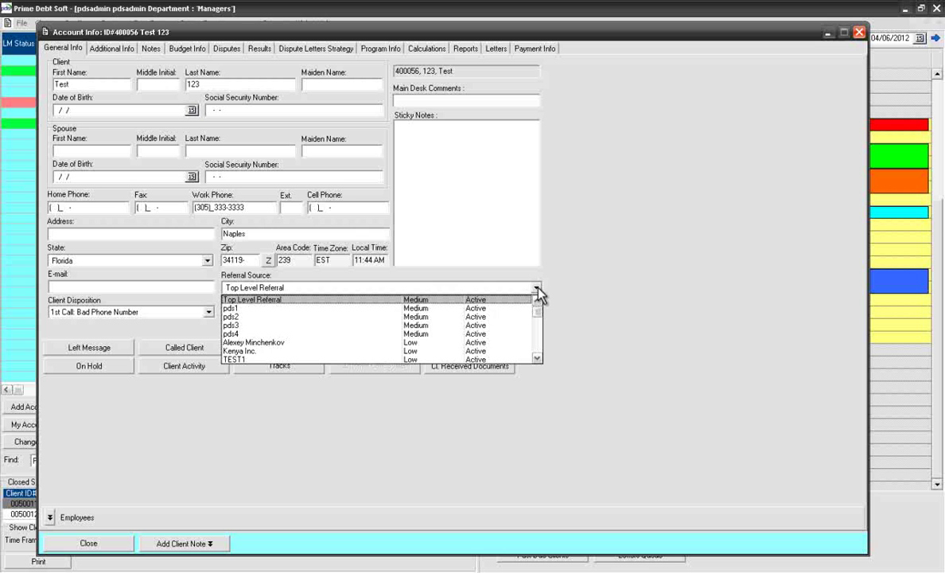
left_click(537, 288)
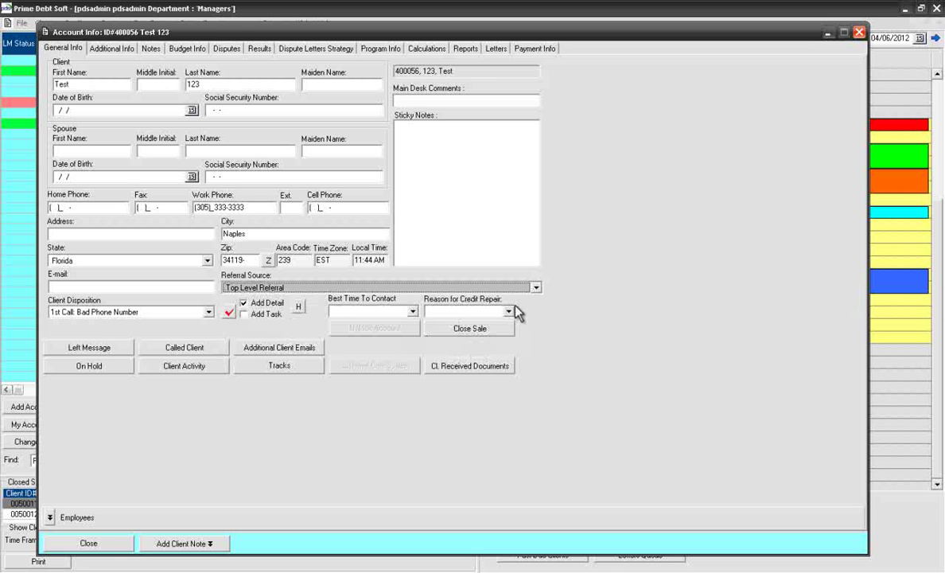
Step: Choose Relocation as the reason for credit repair
left_click(509, 312)
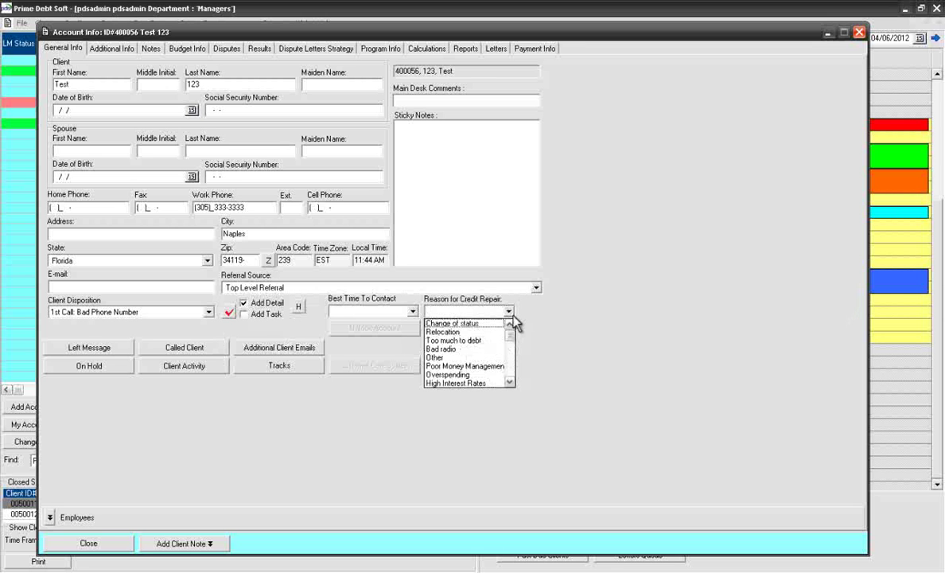
key("Down")
key("Down")
key("Down")
key("Down")
key("Down")
key("Down")
key("Down")
key("Down")
key("Down")
key("Down")
key("Down")
key("Down")
key("Down")
key("Down")
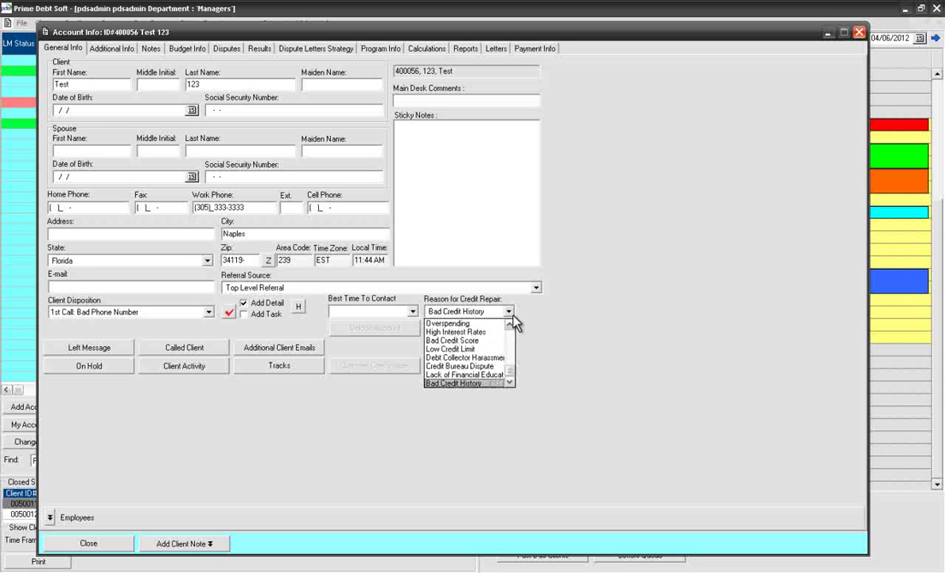
key("Up")
key("Up")
key("Up")
key("Up")
key("Up")
key("Up")
key("Up")
key("Up")
key("Up")
key("Up")
key("Up")
key("Up")
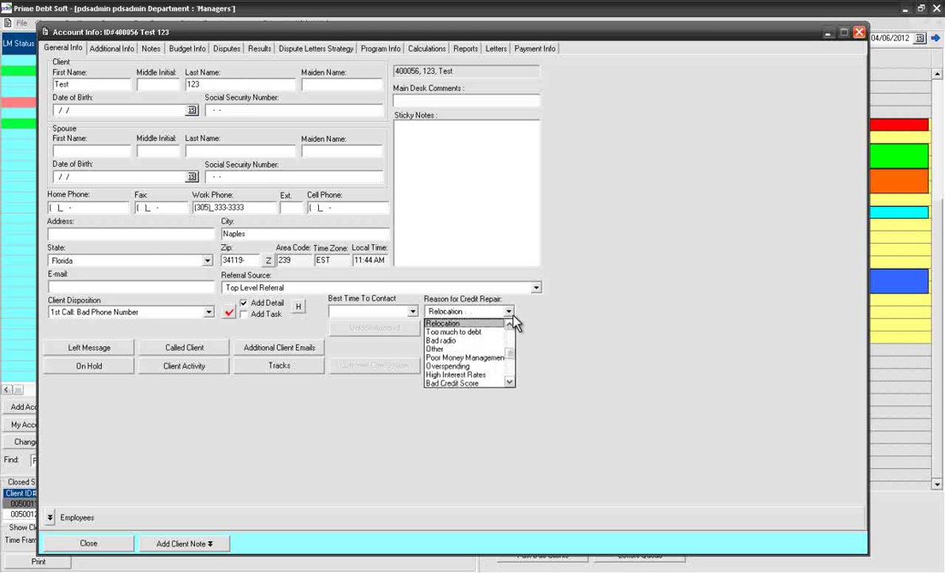
left_click(511, 326)
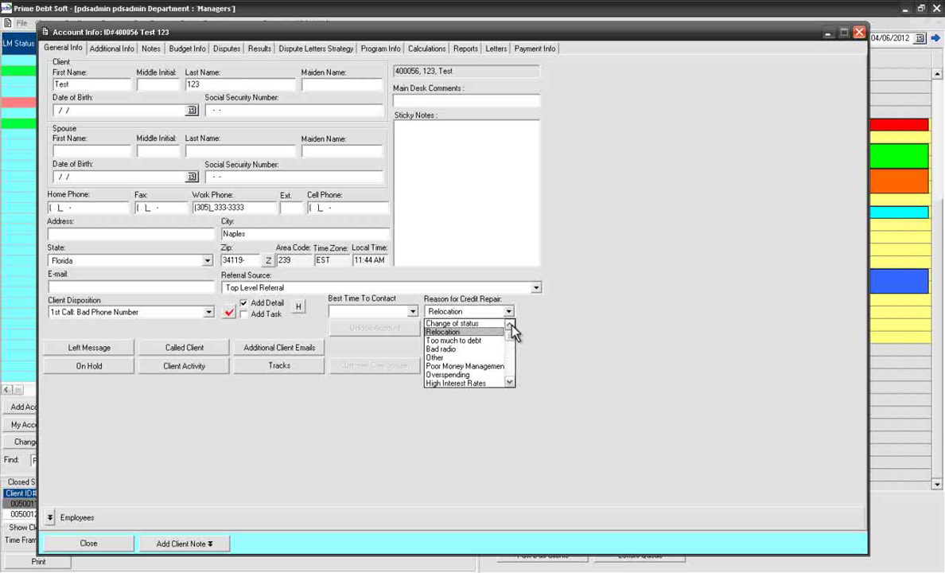
left_click(502, 330)
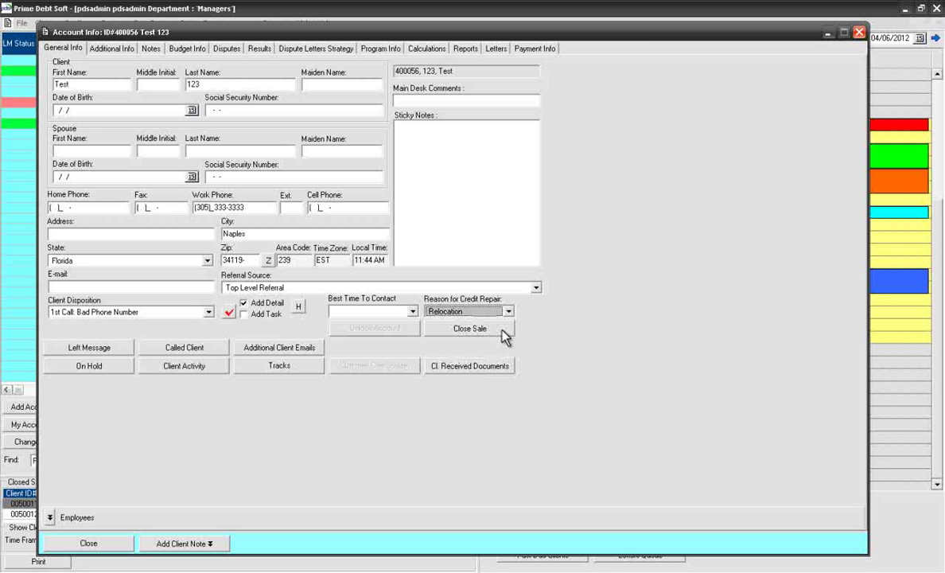
Step: Open the client's Disputes tab and step through Known As, Employers and Credit Inquiries
left_click(234, 50)
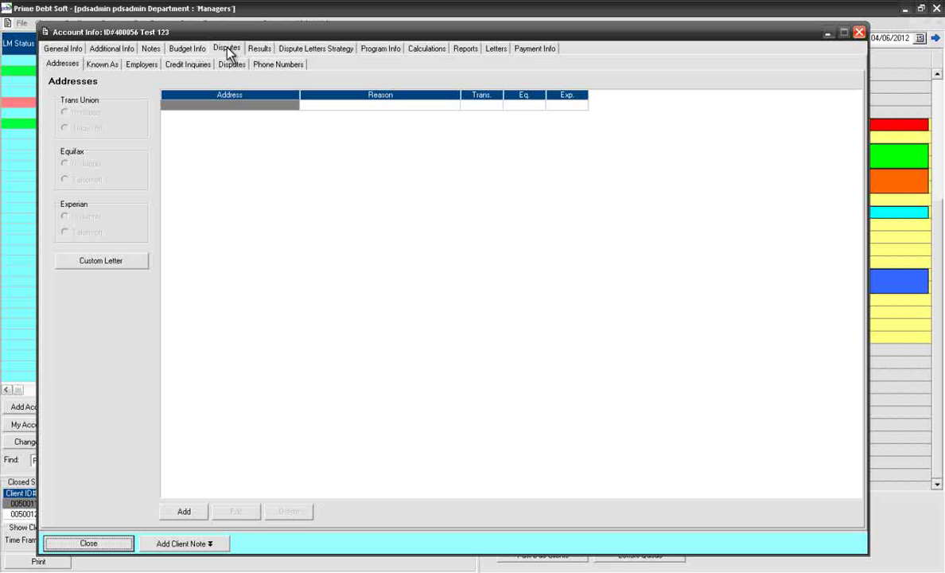
left_click(106, 67)
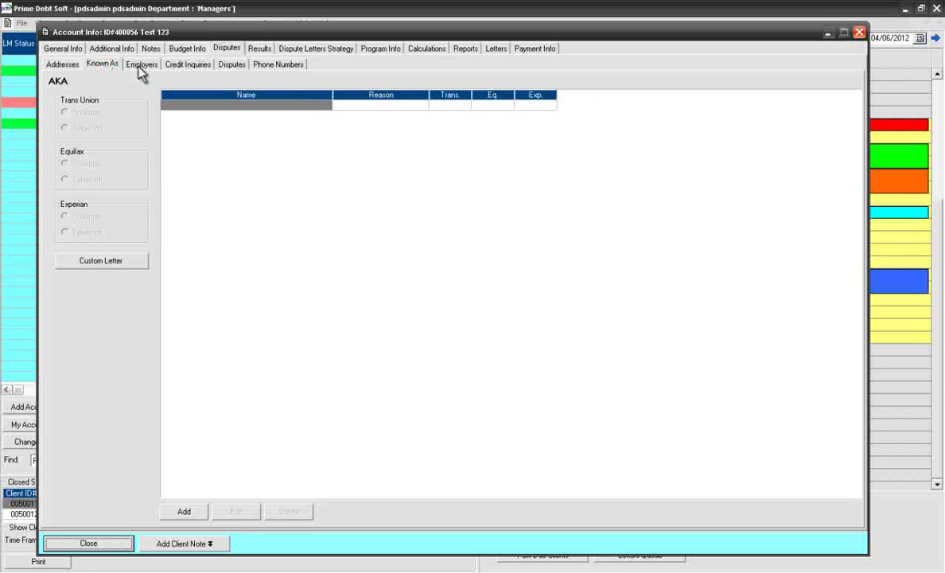
left_click(140, 70)
left_click(191, 72)
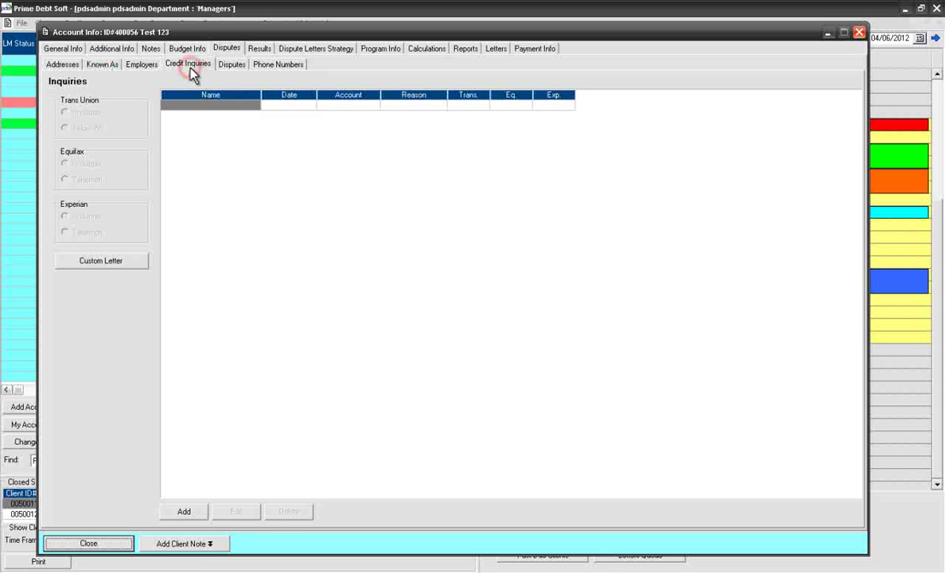
Step: Start a new Dispute-type item on the Disputes sub-tab with Visa as creditor
left_click(232, 65)
left_click(184, 416)
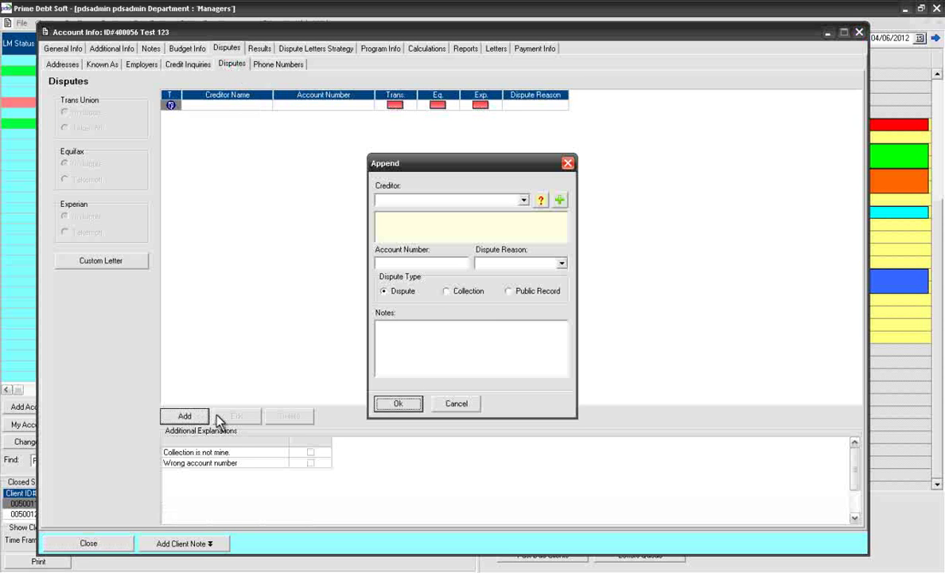
left_click(477, 292)
left_click(529, 296)
left_click(405, 294)
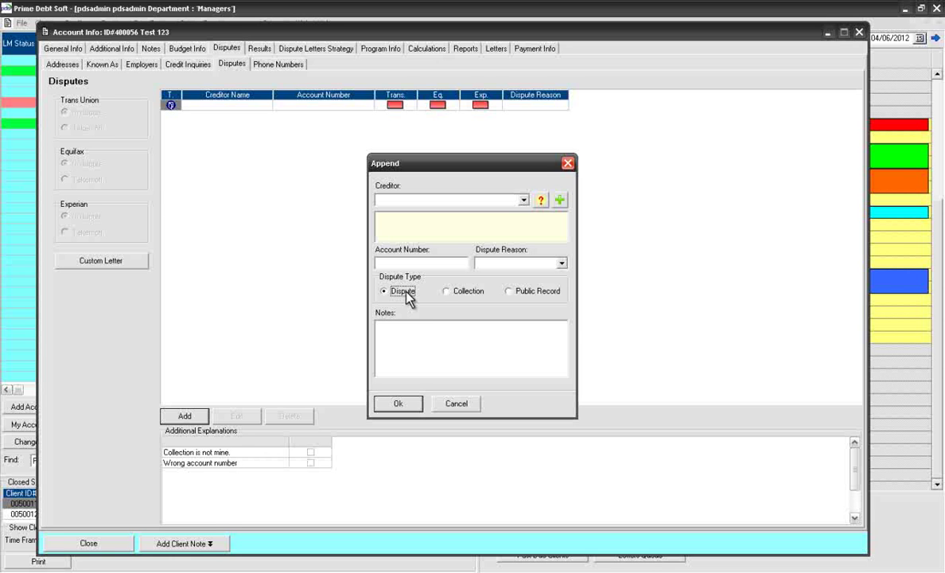
left_click(507, 202)
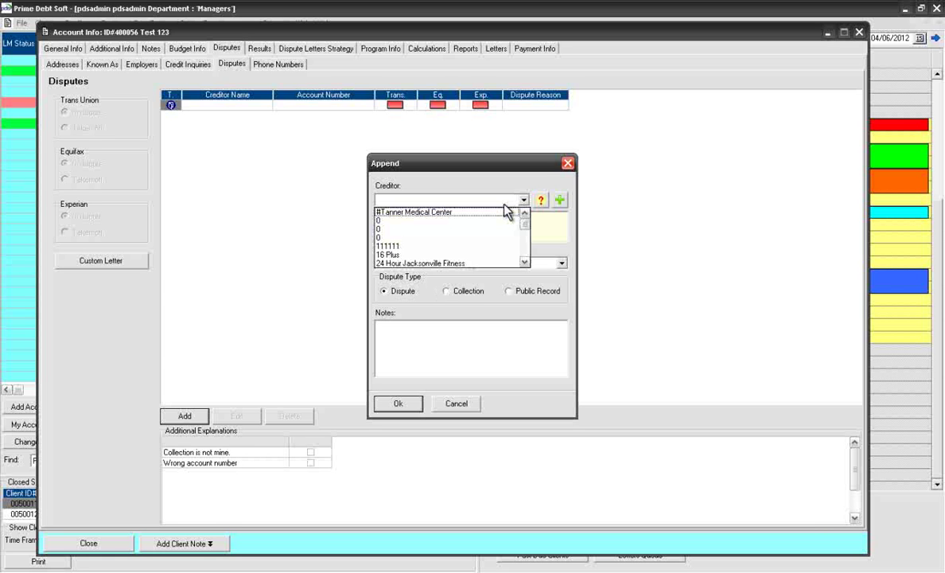
type("new")
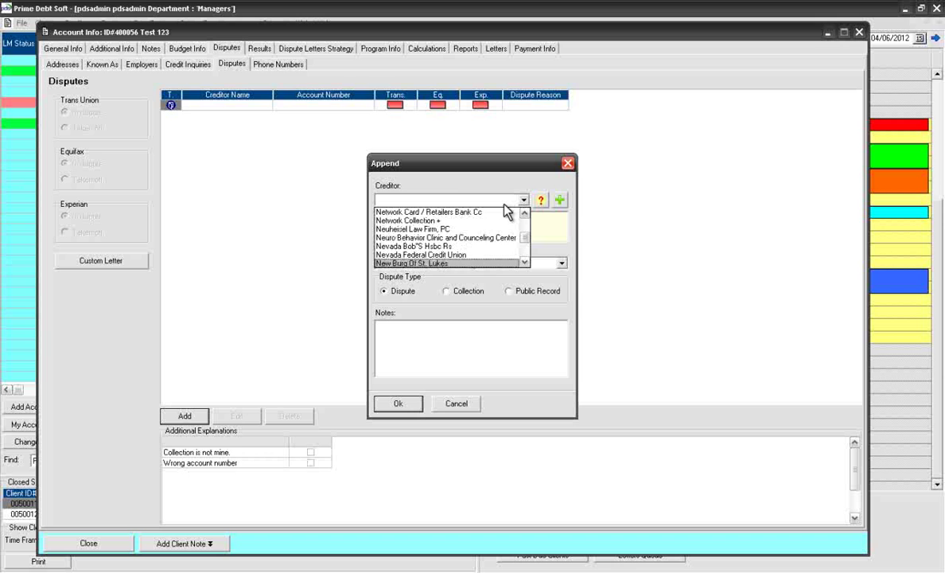
scroll(507, 209, "down", 1)
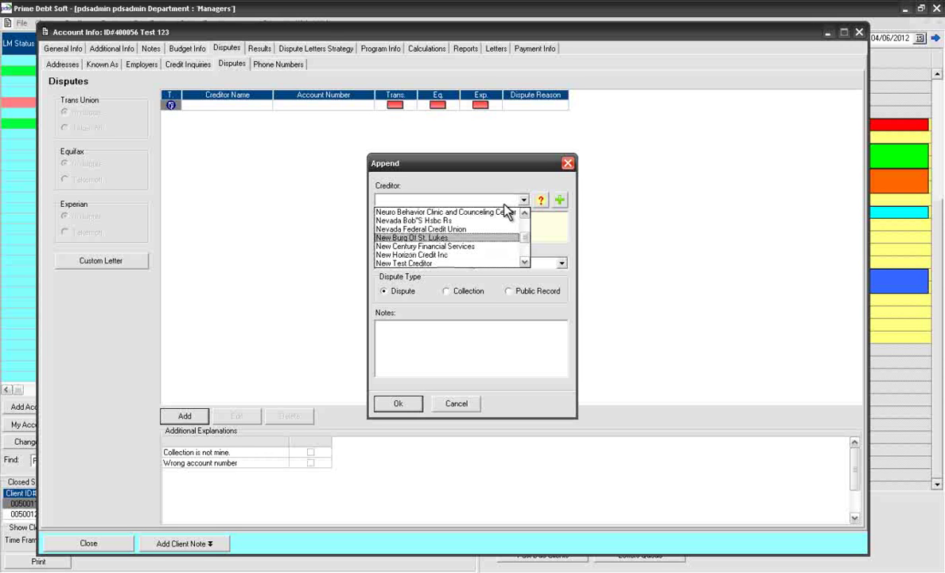
scroll(508, 208, "up", 2)
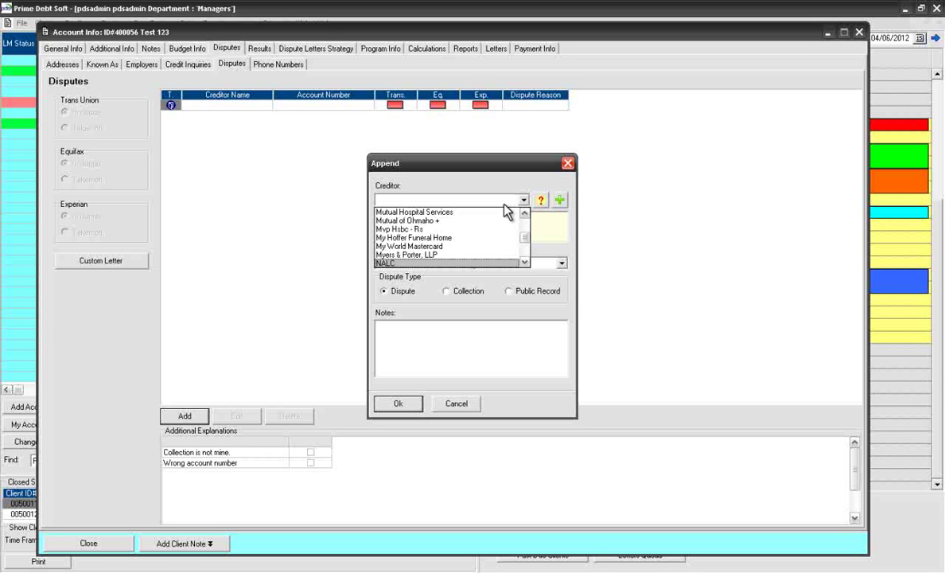
scroll(508, 208, "down", 2)
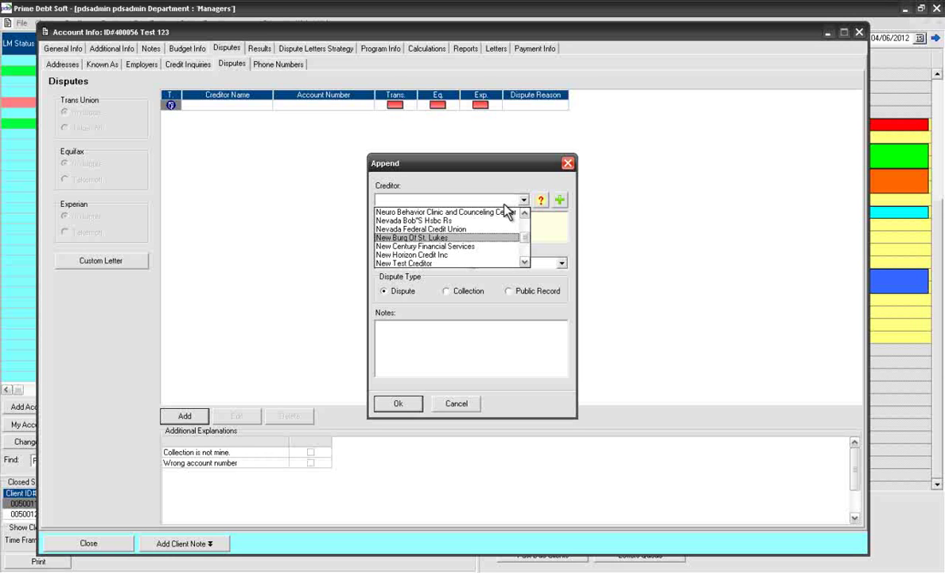
type("visa")
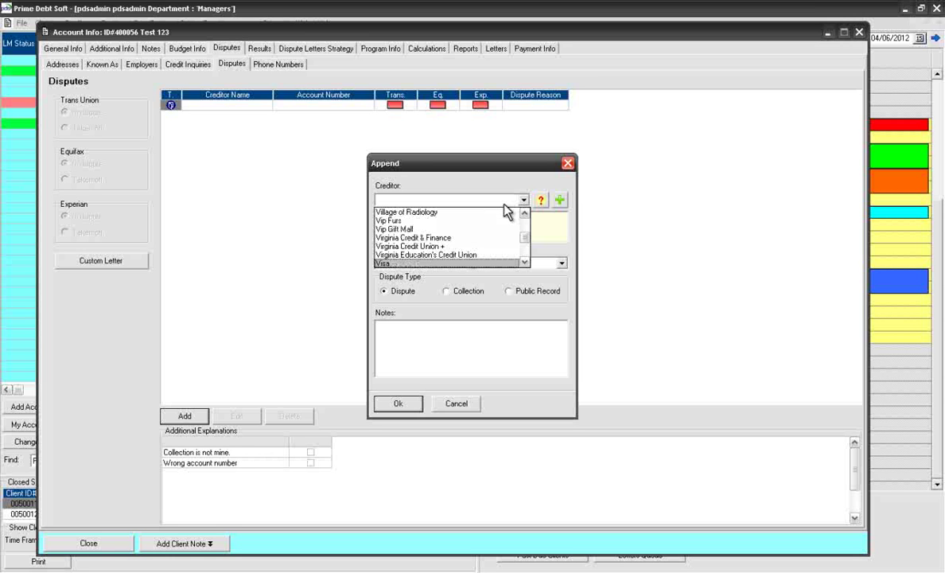
left_click(510, 264)
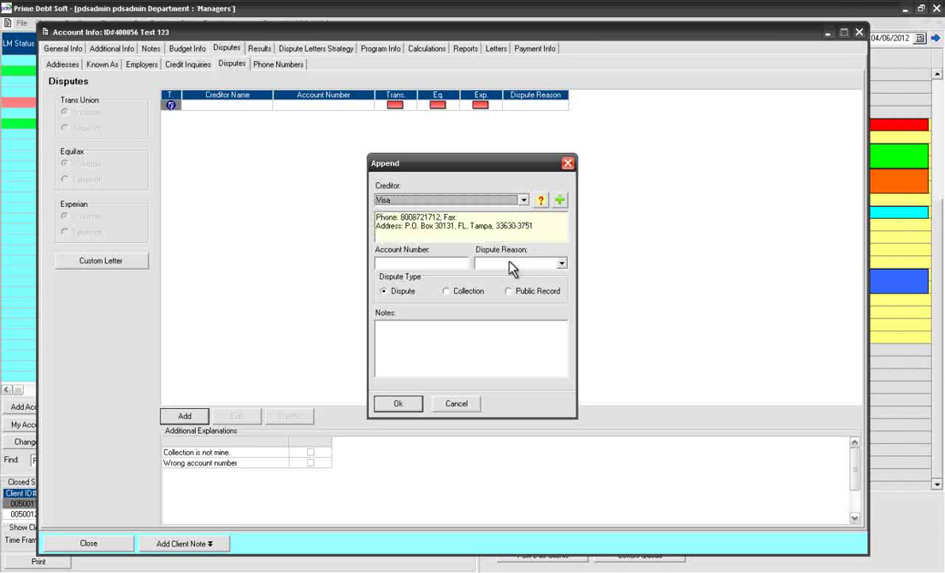
Step: Enter the Visa account number, choose reason Not my account, and save the dispute
left_click(461, 263)
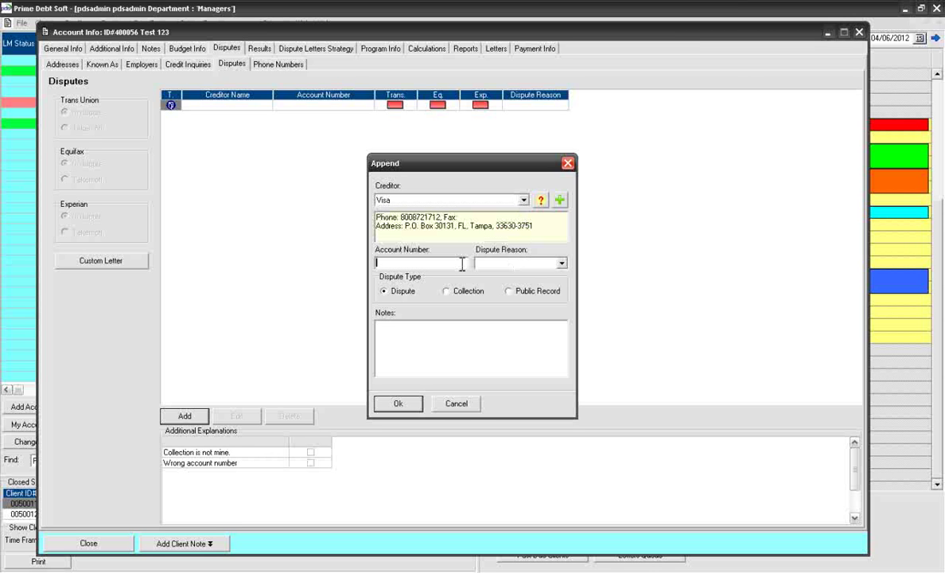
type("1231231321")
left_click(562, 262)
left_click(534, 276)
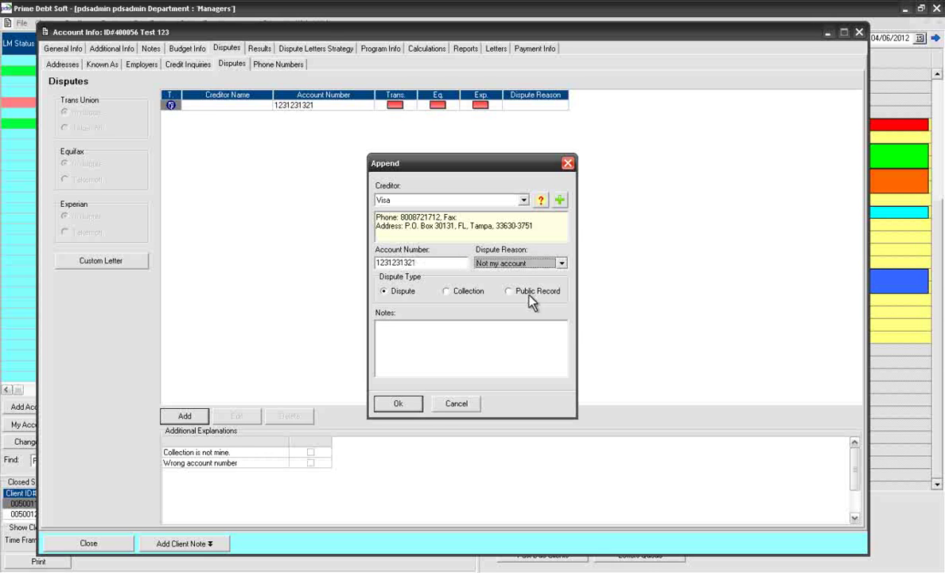
left_click(404, 408)
Step: Close the client's account window and open the Creditors Database list
left_click(88, 544)
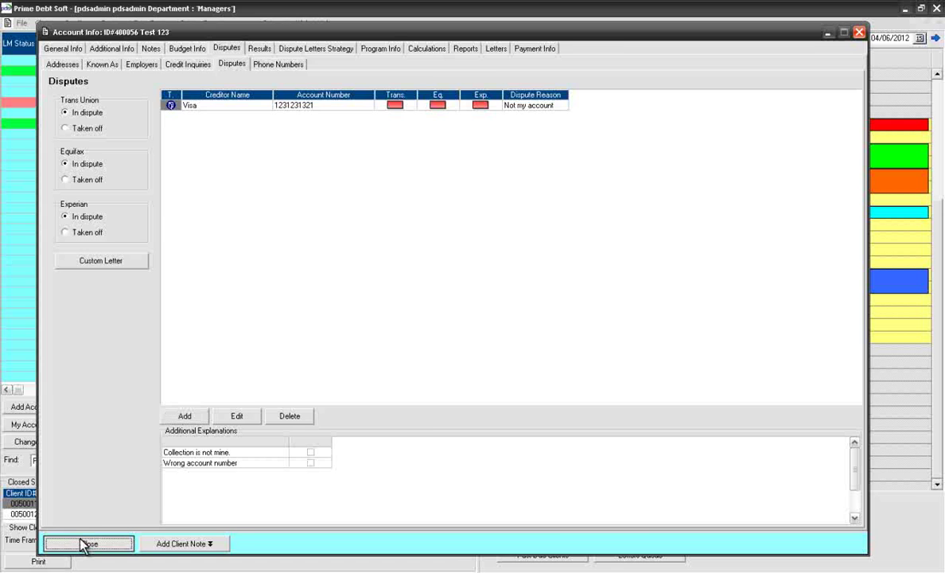
left_click(78, 23)
left_click(88, 36)
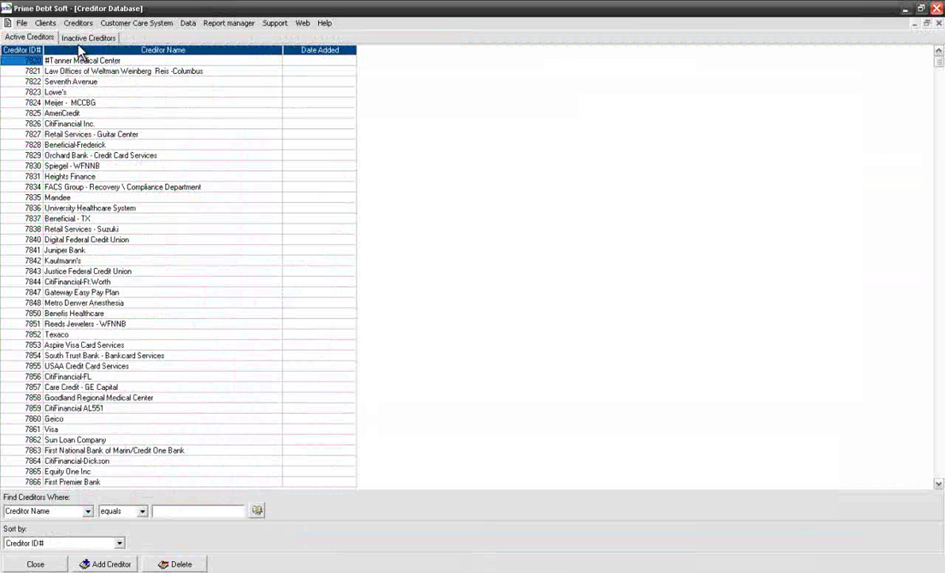
Step: Create new creditor Test 123 with its street address, city and phone number
double_click(83, 93)
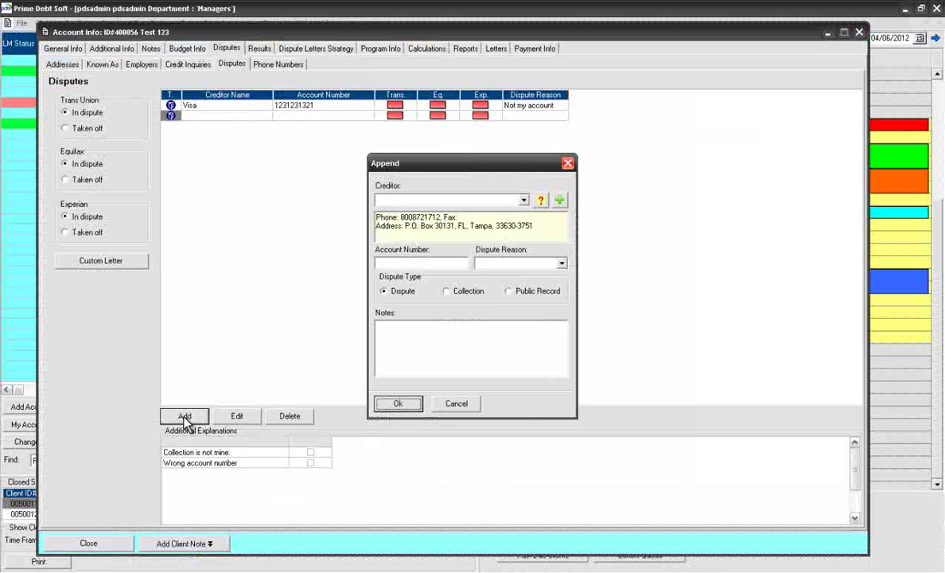
left_click(561, 203)
left_click(447, 163)
type("Test 123")
left_click(318, 196)
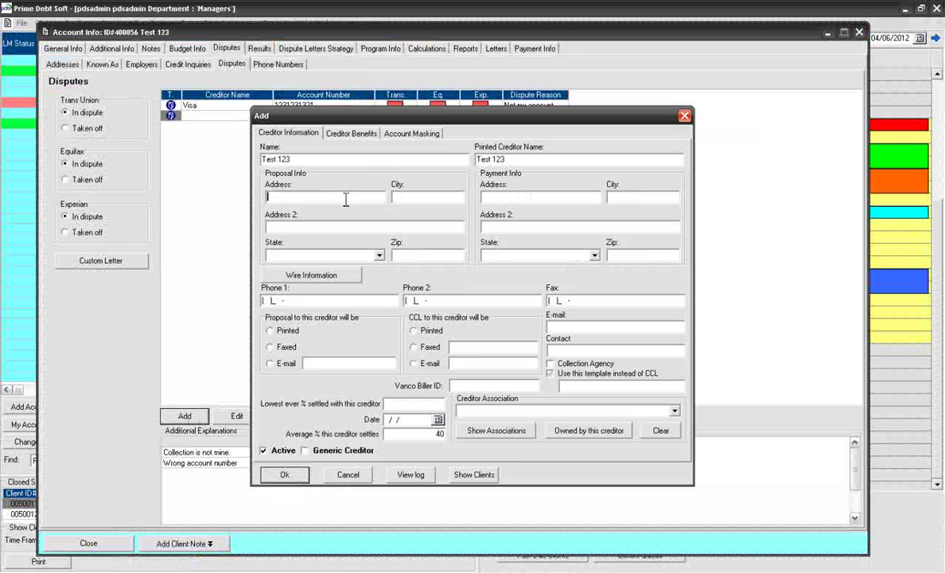
type("123 street")
left_click(411, 199)
type("Naples")
left_click(319, 300)
type("3050000000")
left_click(285, 475)
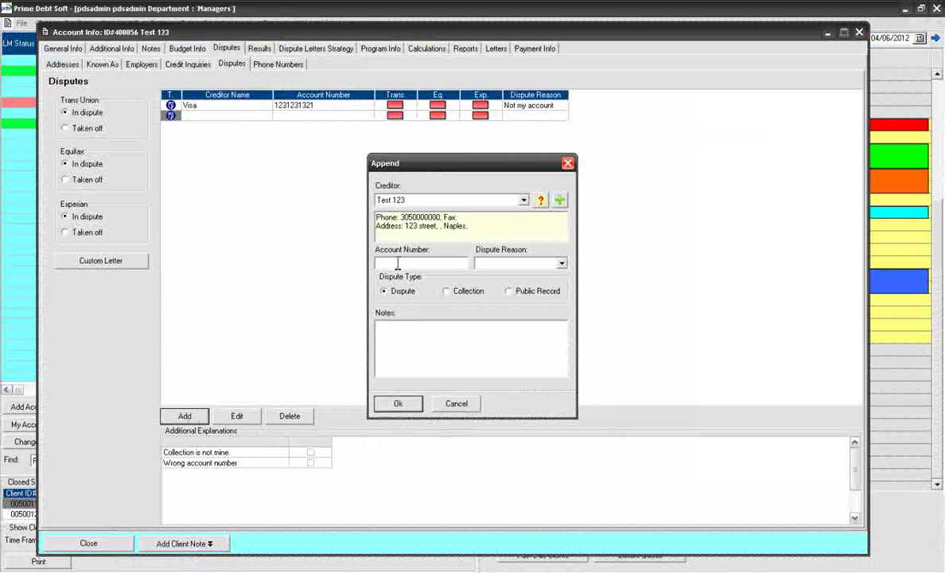
Step: Add a Test 123 Collection dispute with its account number and reason Not my collection
left_click(398, 263)
type("123123123")
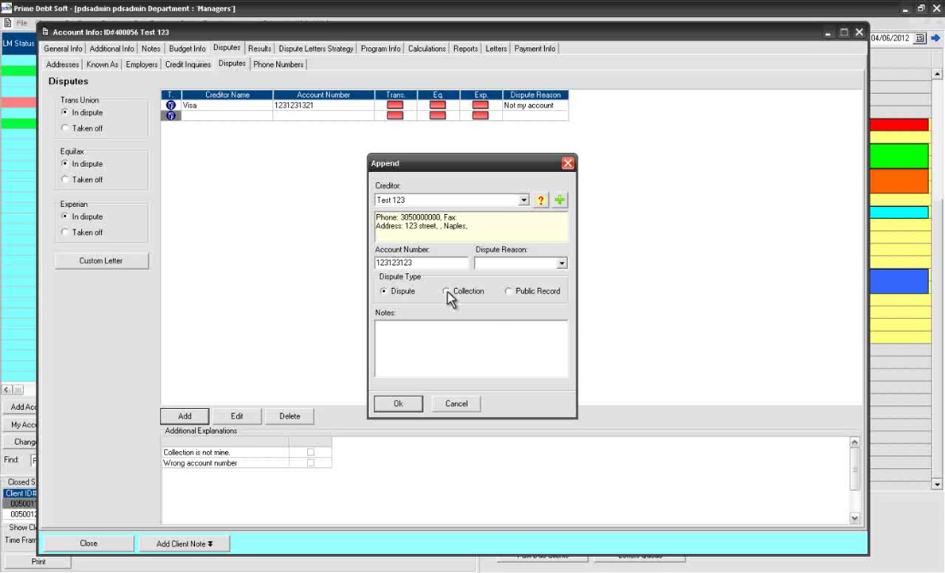
left_click(447, 291)
left_click(561, 263)
left_click(521, 293)
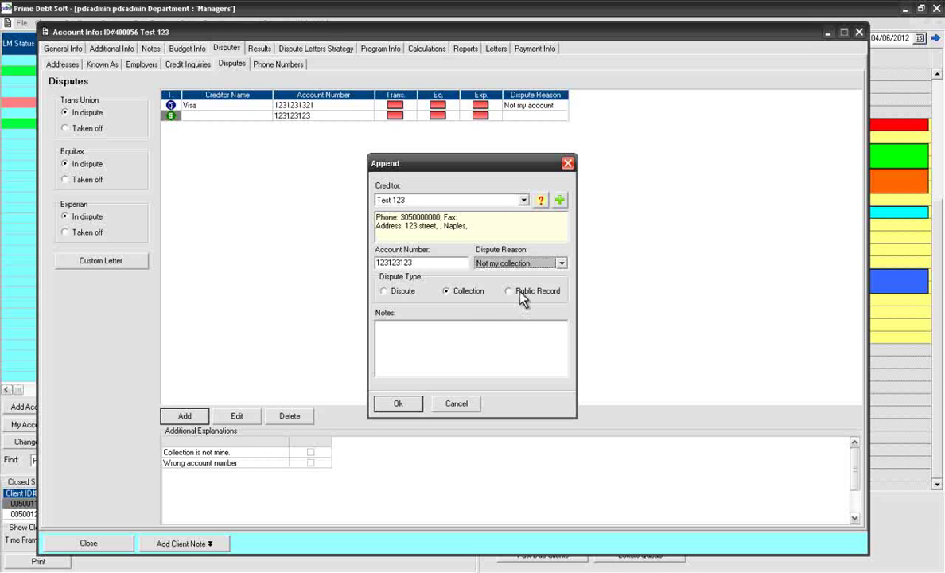
left_click(410, 406)
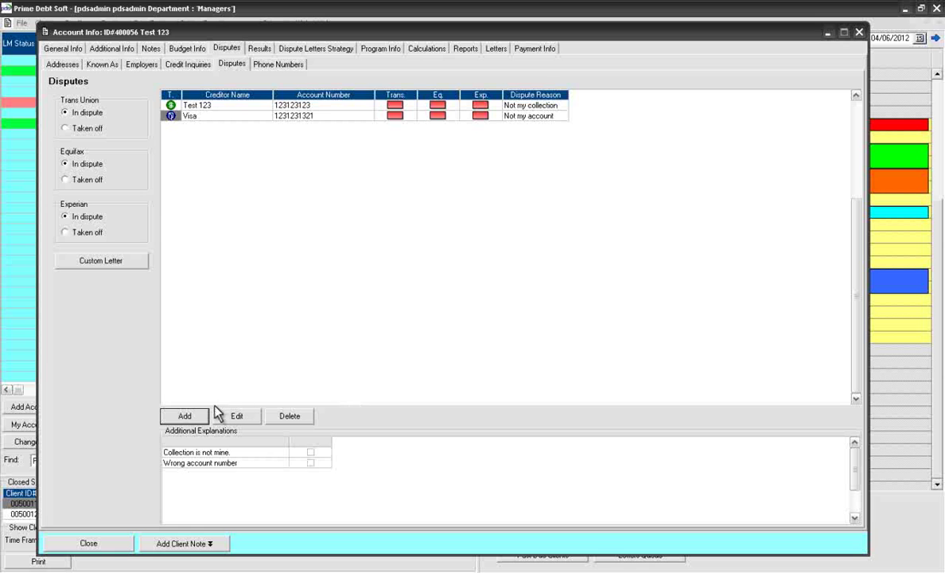
Step: Add a Test 123 Public Record dispute with its account number and reason Not my name
left_click(194, 418)
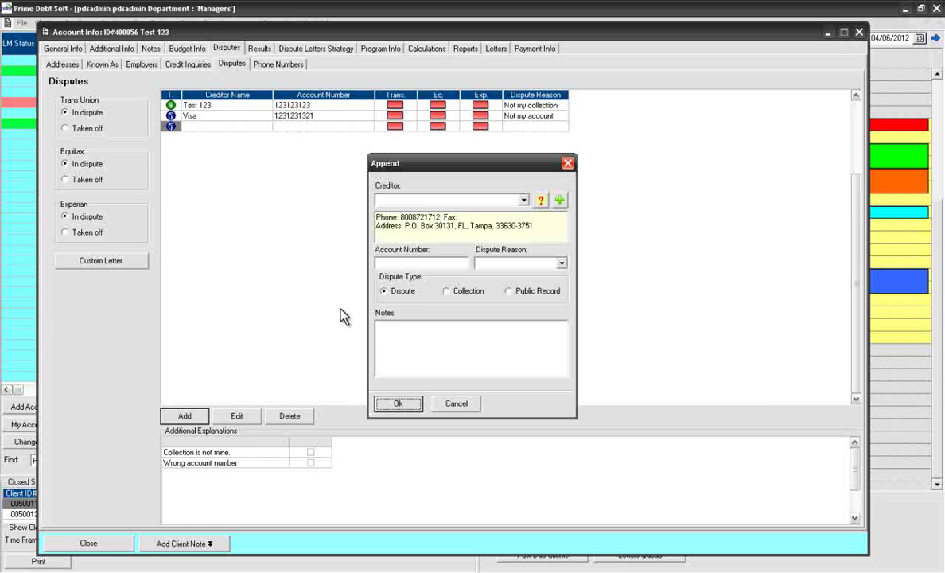
left_click(410, 200)
type("test")
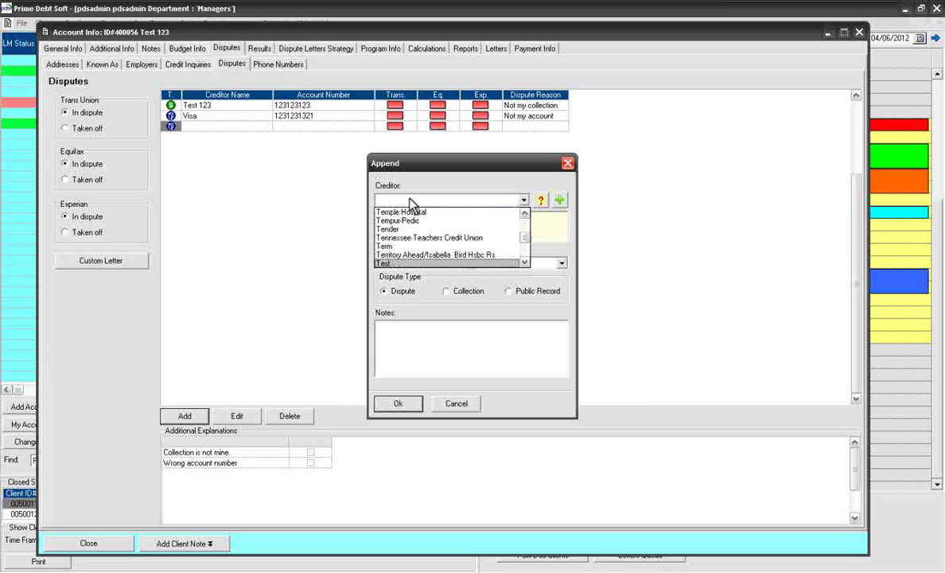
key("Down")
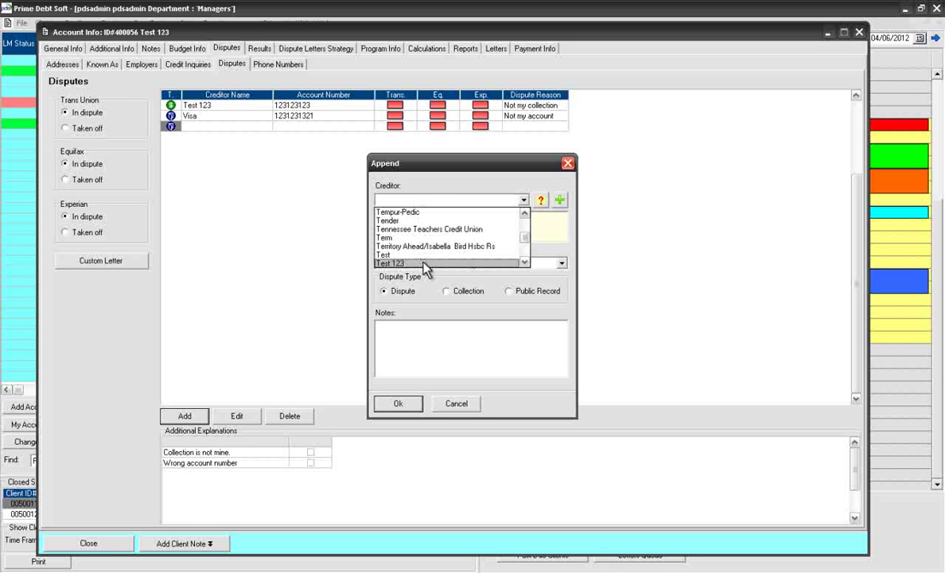
left_click(423, 263)
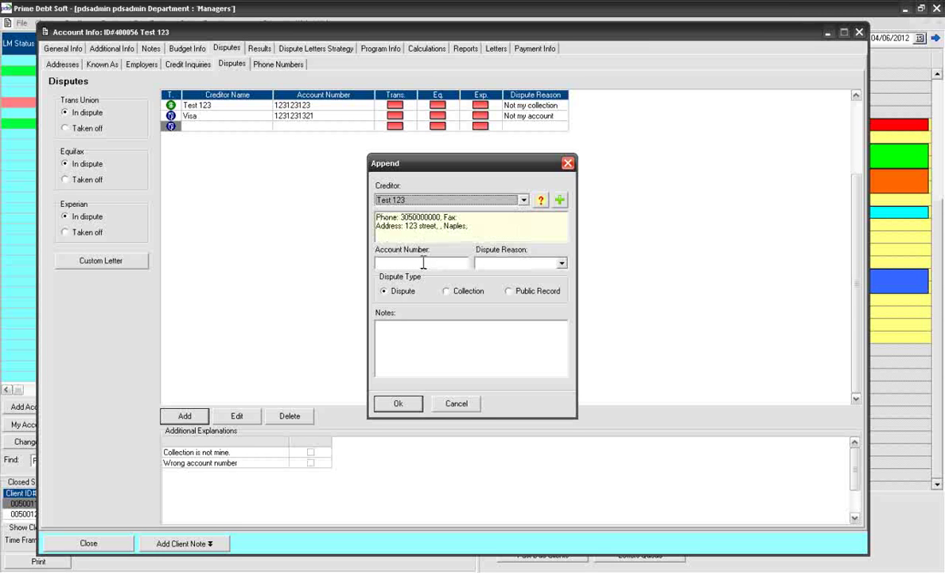
left_click(508, 293)
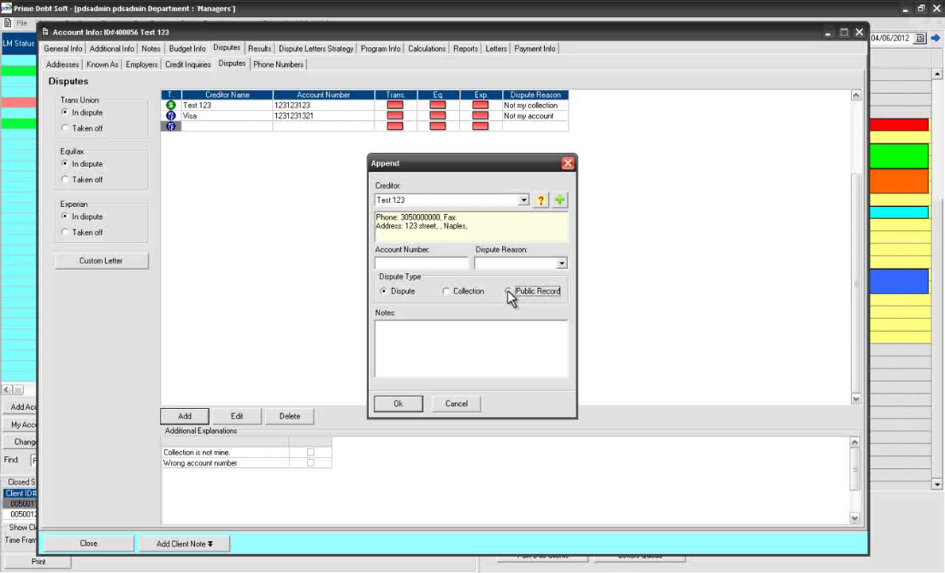
left_click(456, 268)
type("123123123")
left_click(560, 264)
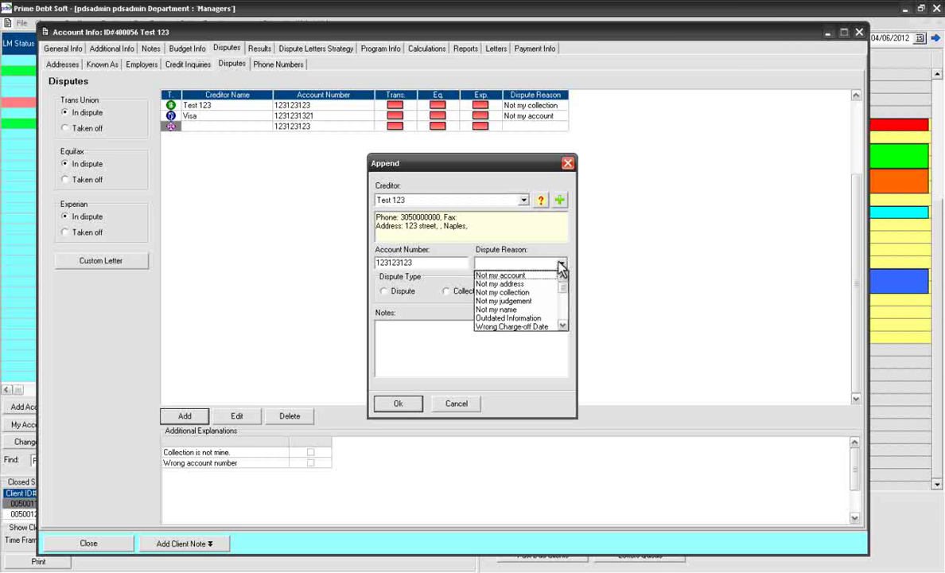
left_click(500, 308)
left_click(399, 403)
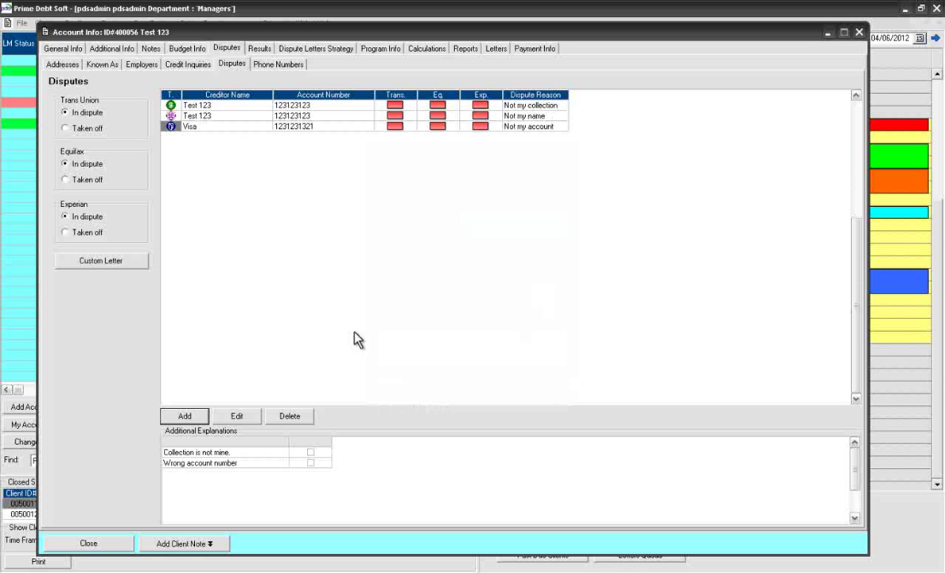
Step: Add Known As alias '123 name' with reason Not my name, then return to Disputes
left_click(103, 63)
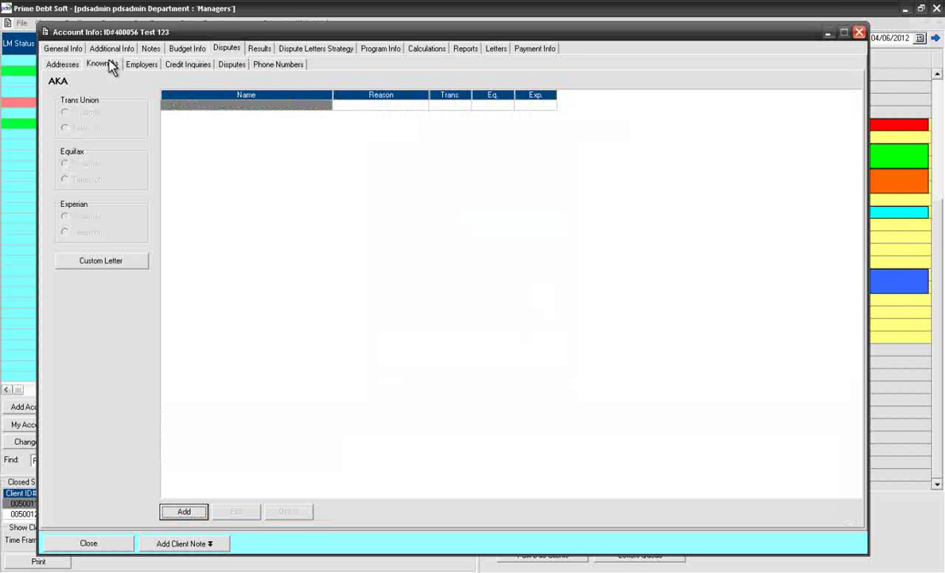
left_click(182, 511)
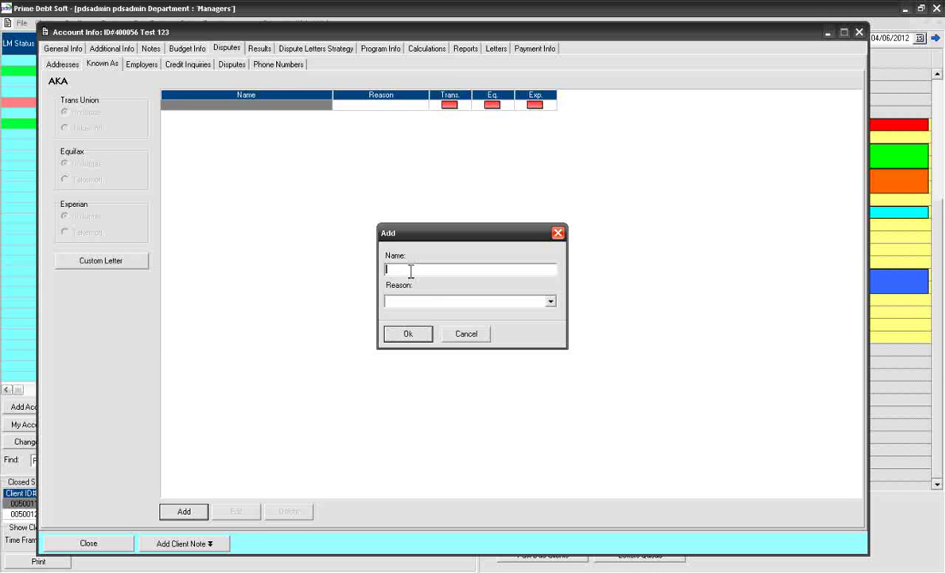
type("123 name")
left_click(550, 301)
left_click(426, 338)
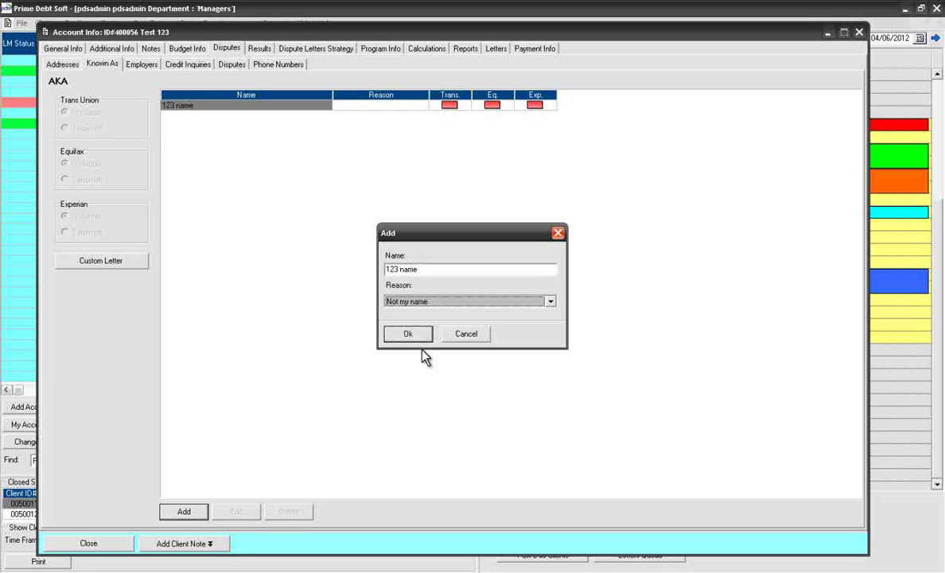
left_click(417, 337)
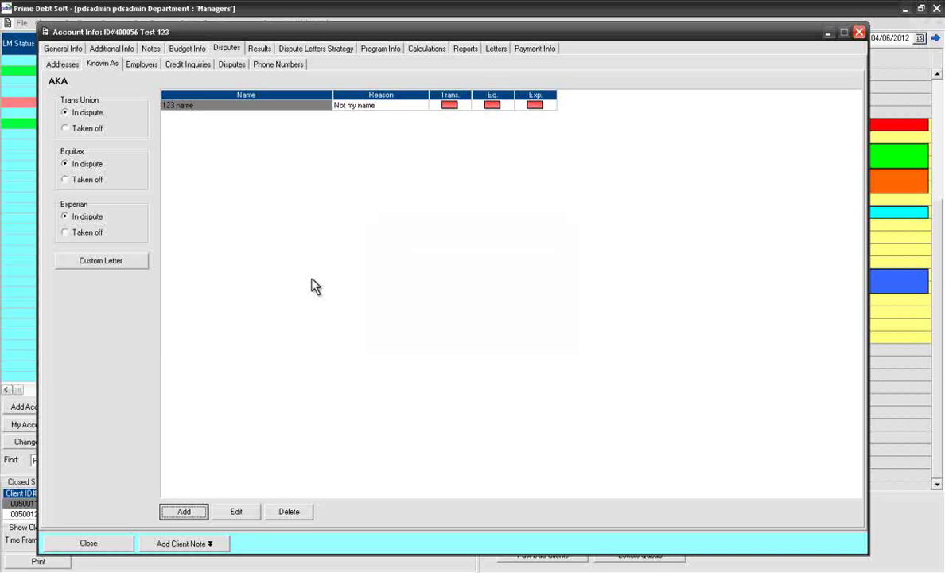
left_click(233, 65)
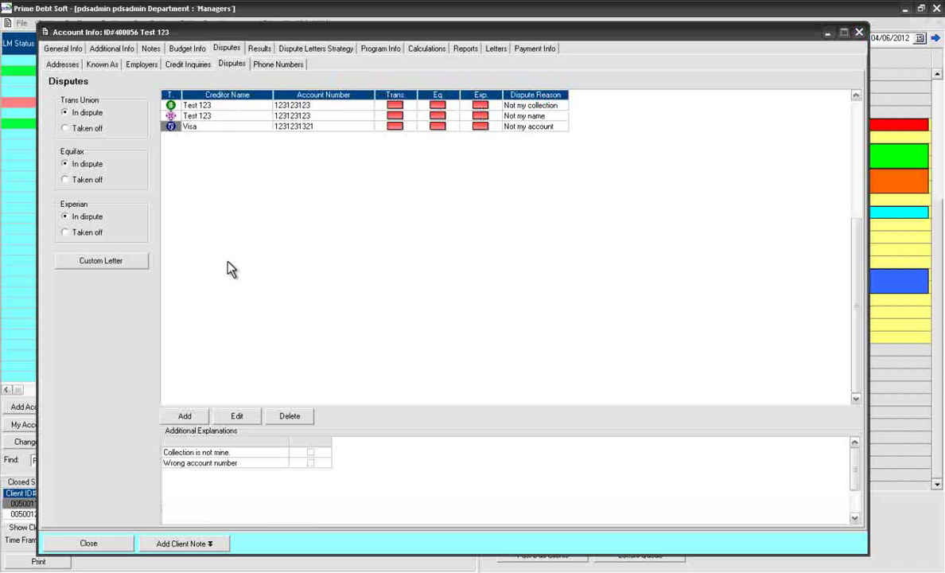
Step: Add an A/R Credit Collections Bureau Collection dispute with its account number, reason Not my account
left_click(187, 416)
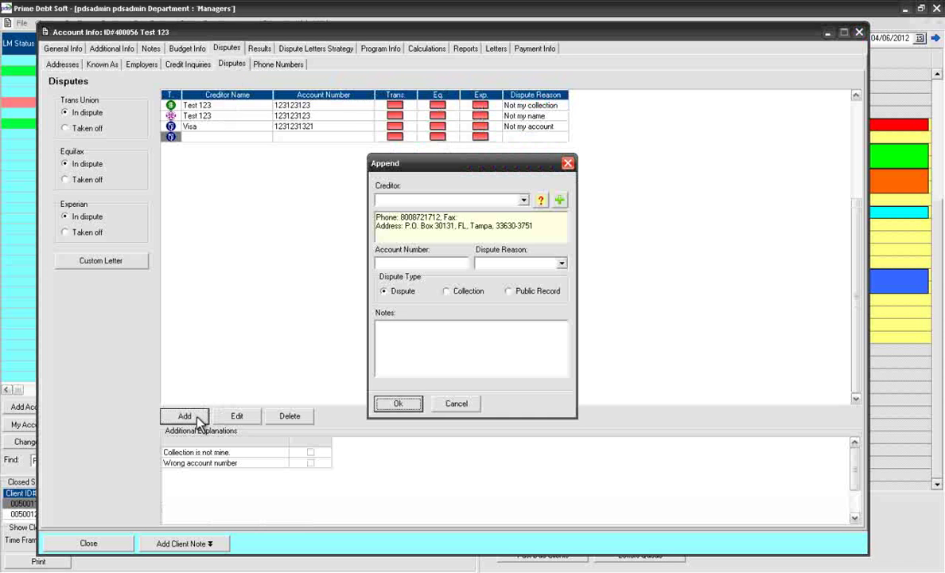
left_click(437, 200)
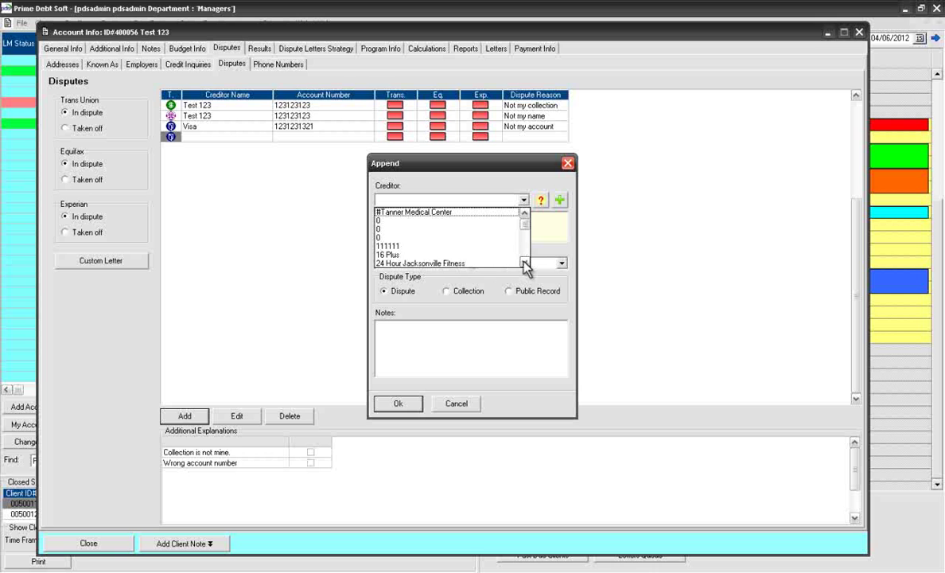
left_click(524, 262)
left_click(524, 262)
left_click(450, 221)
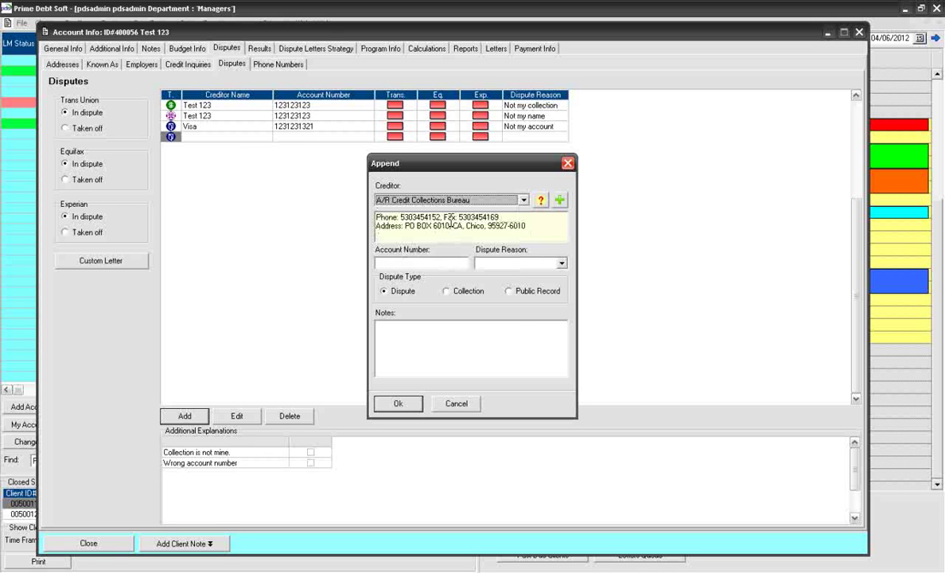
left_click(446, 264)
type("11111111111111111")
left_click(525, 262)
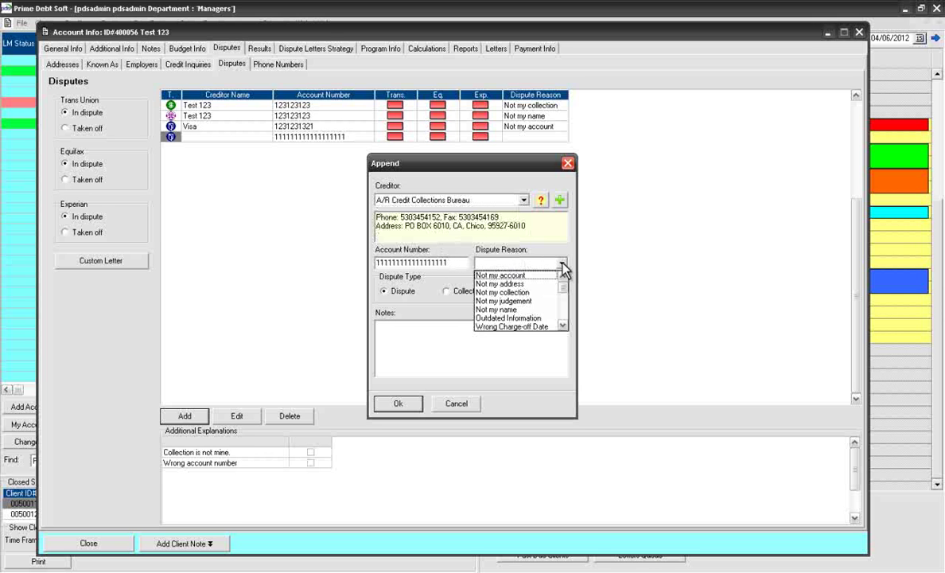
left_click(512, 277)
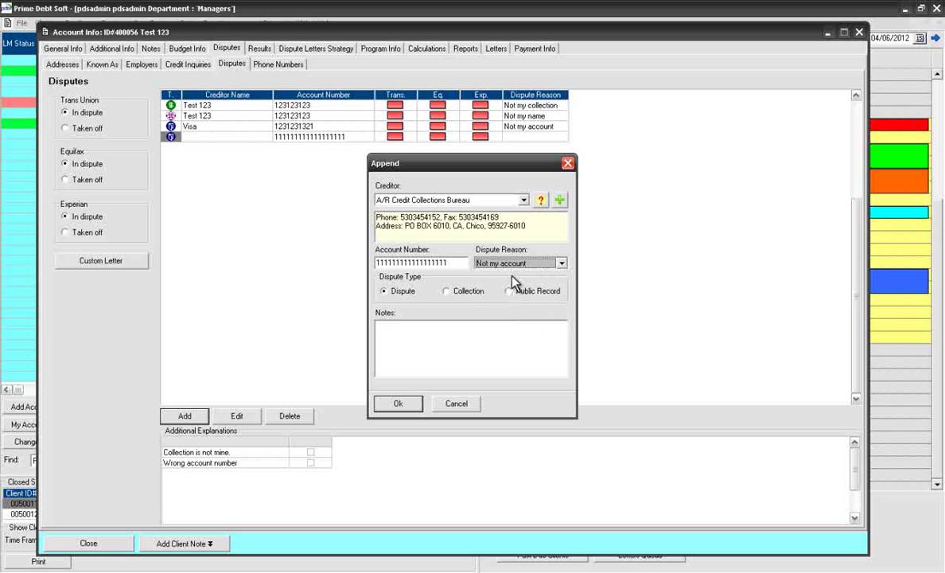
left_click(452, 291)
left_click(399, 404)
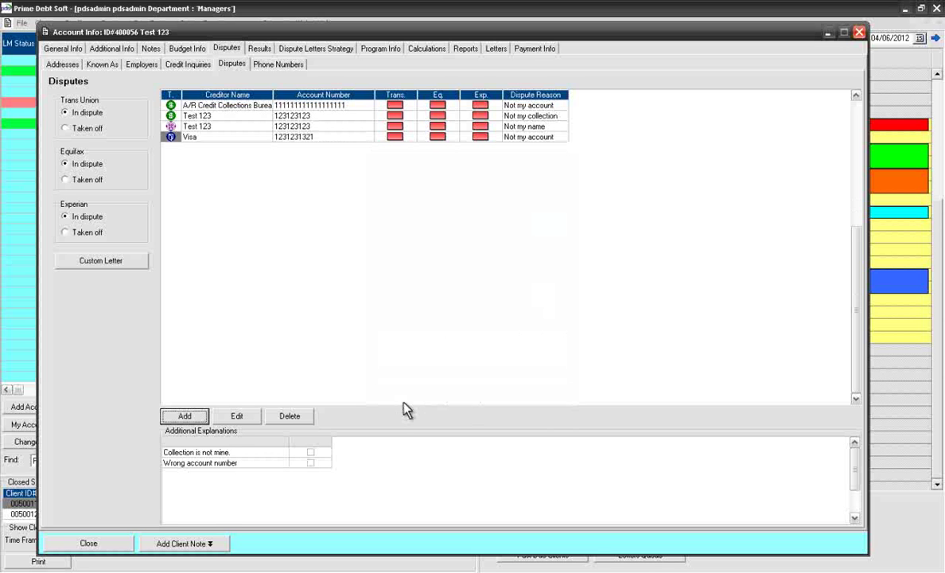
Step: Mark A/R off Trans Union, Test 123 items off Equifax/Experian, Visa off Experian; view Results
left_click(395, 107)
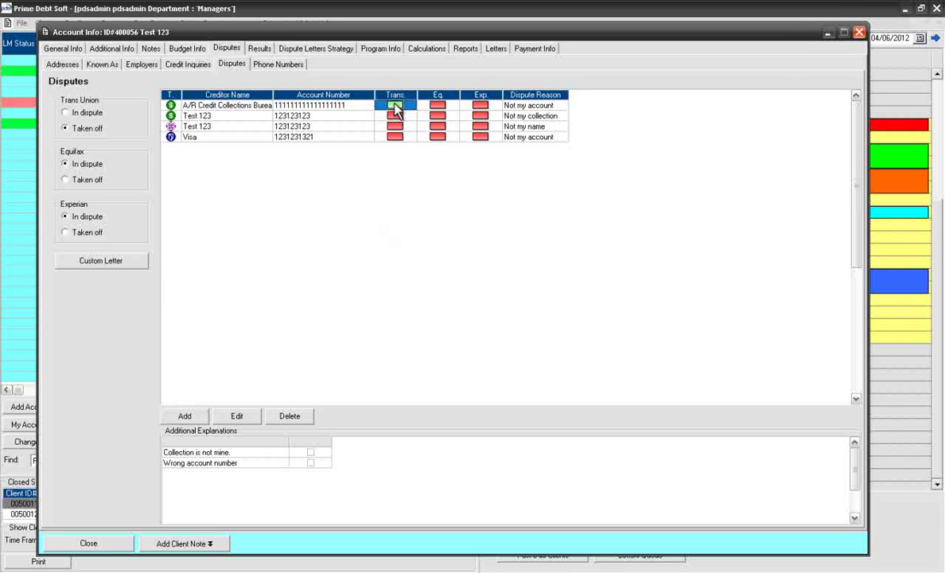
left_click(440, 120)
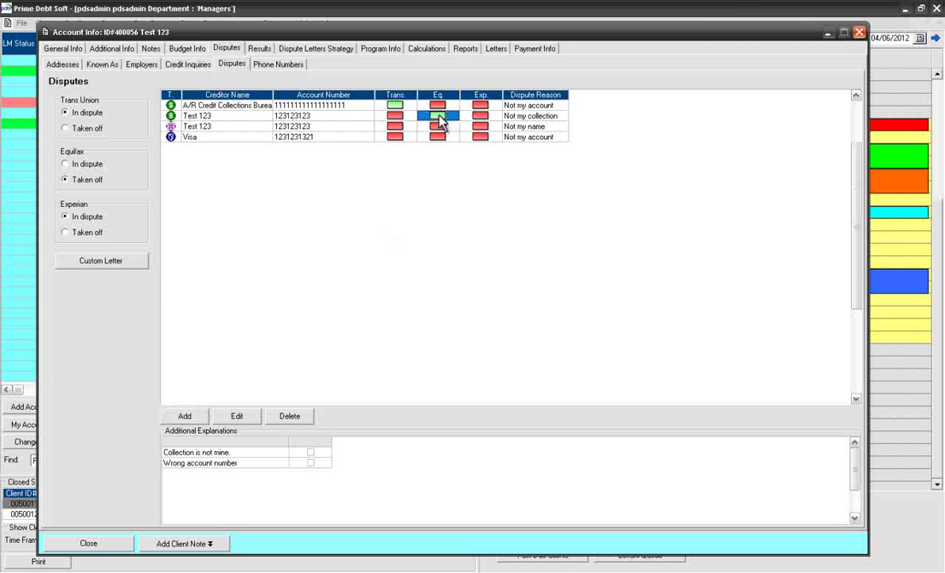
left_click(481, 128)
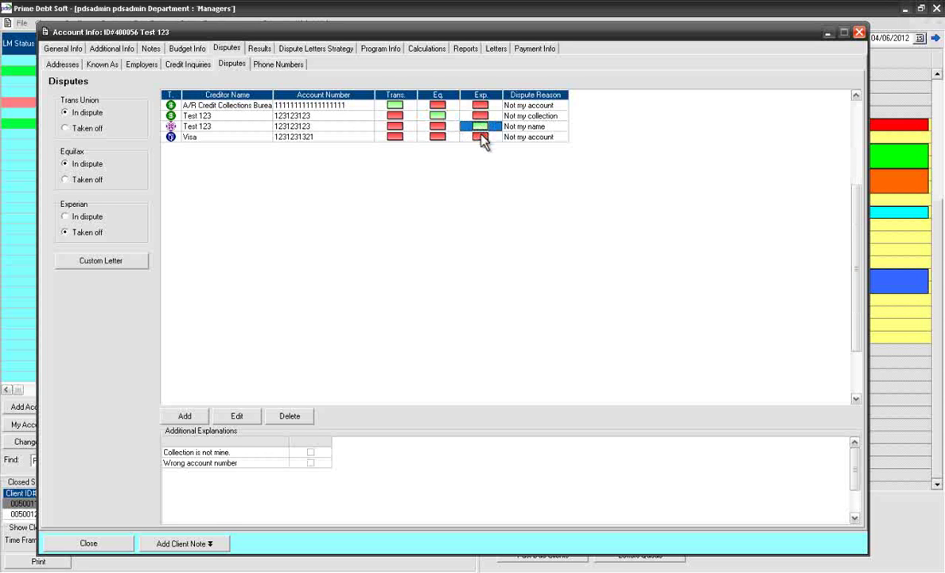
left_click(481, 137)
left_click(439, 136)
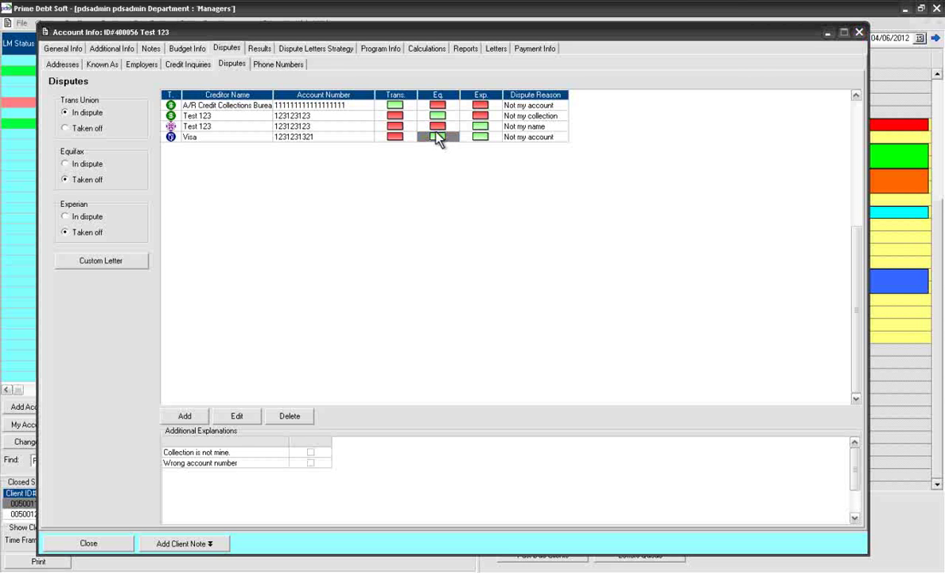
left_click(263, 49)
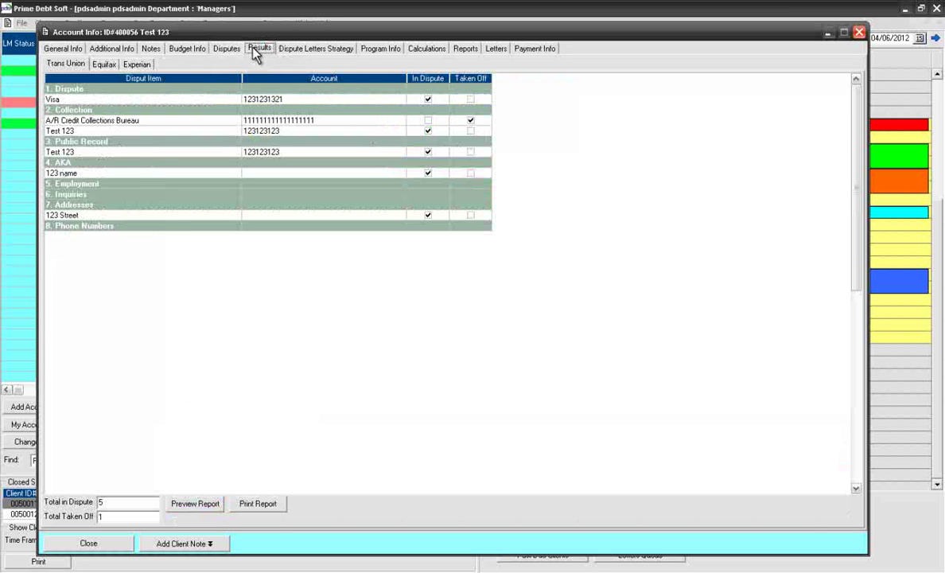
Step: In the Experian results, tick Taken Off for the Test 123 collection and 123 name alias
left_click(105, 65)
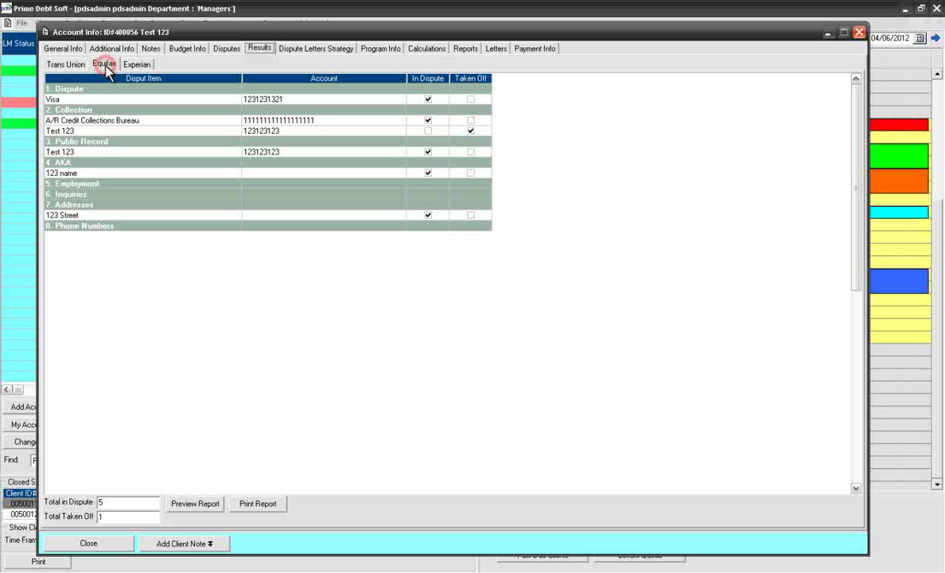
left_click(136, 65)
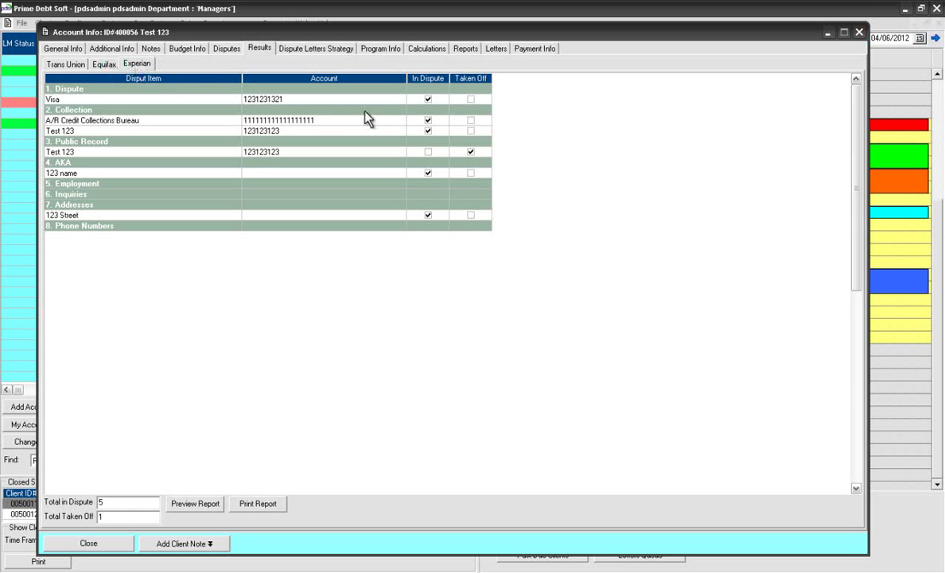
left_click(471, 131)
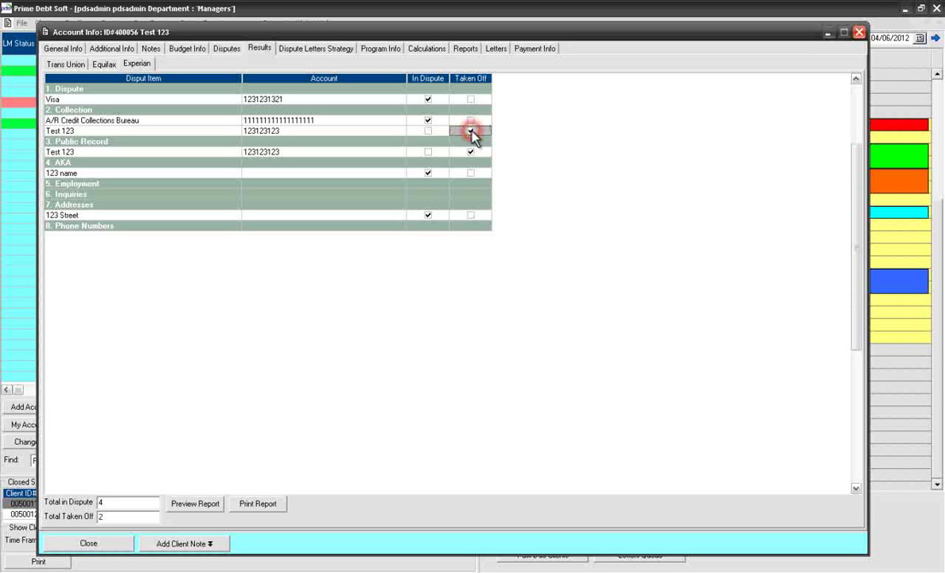
left_click(472, 175)
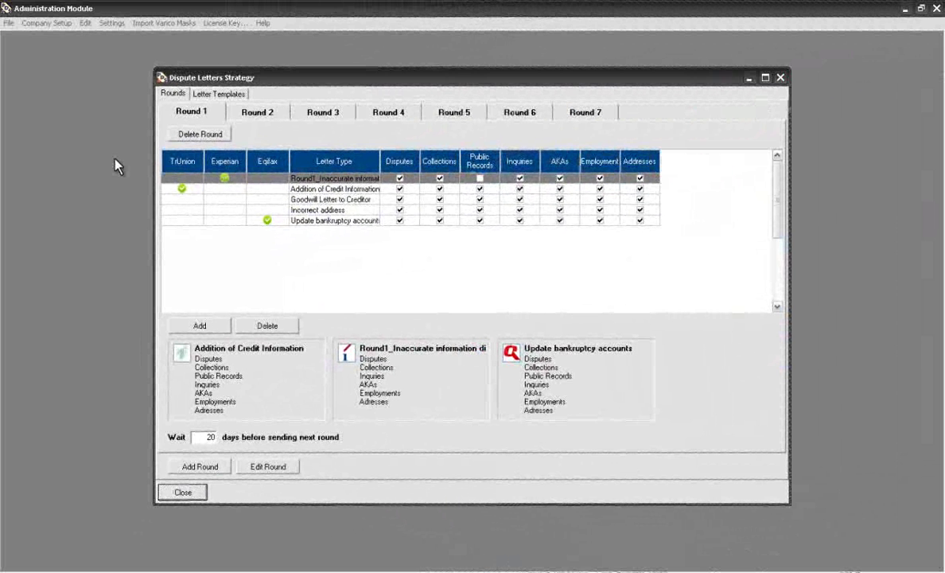
Step: Review the Round 2, Round 3 and Round 4 dispute letter tabs, then return to Round 1
left_click(251, 112)
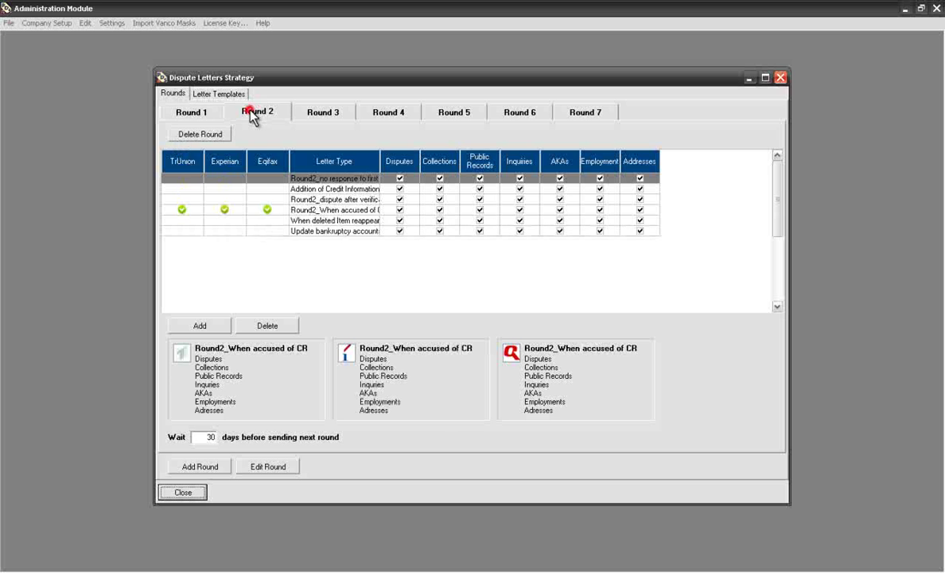
left_click(316, 114)
left_click(377, 113)
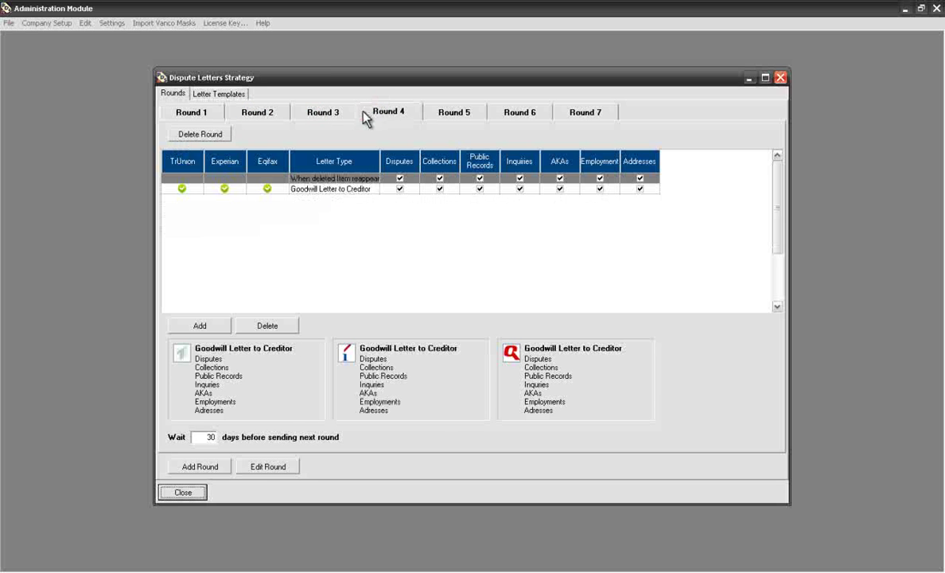
left_click(203, 114)
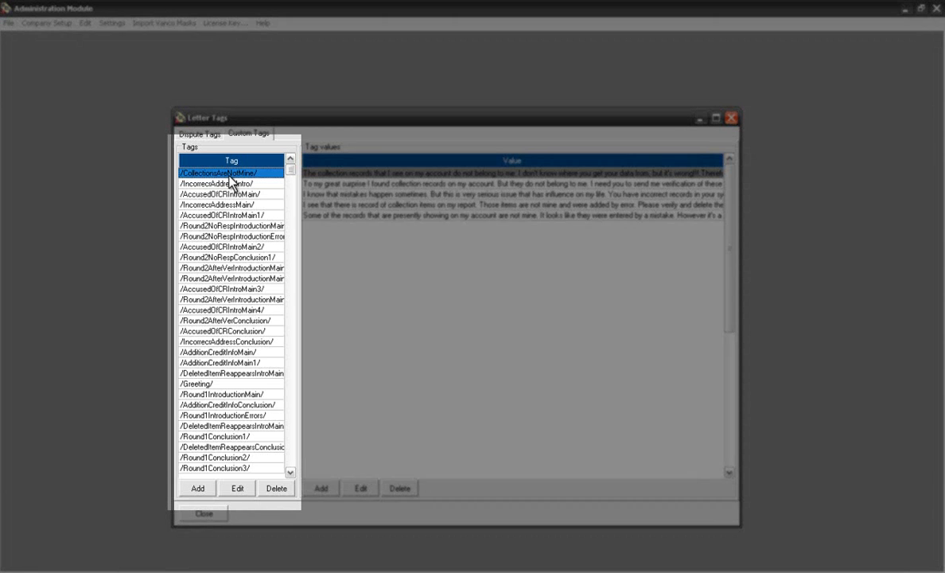
Step: Browse the custom tags and view the first AdditionCreditInfoMain1 value in the editor
key("Down")
key("Down")
key("Down")
key("Down")
key("Down")
key("Down")
key("Down")
key("Down")
key("Down")
key("Down")
key("Down")
key("Down")
key("Down")
key("Down")
key("Down")
key("Down")
key("Down")
key("Down")
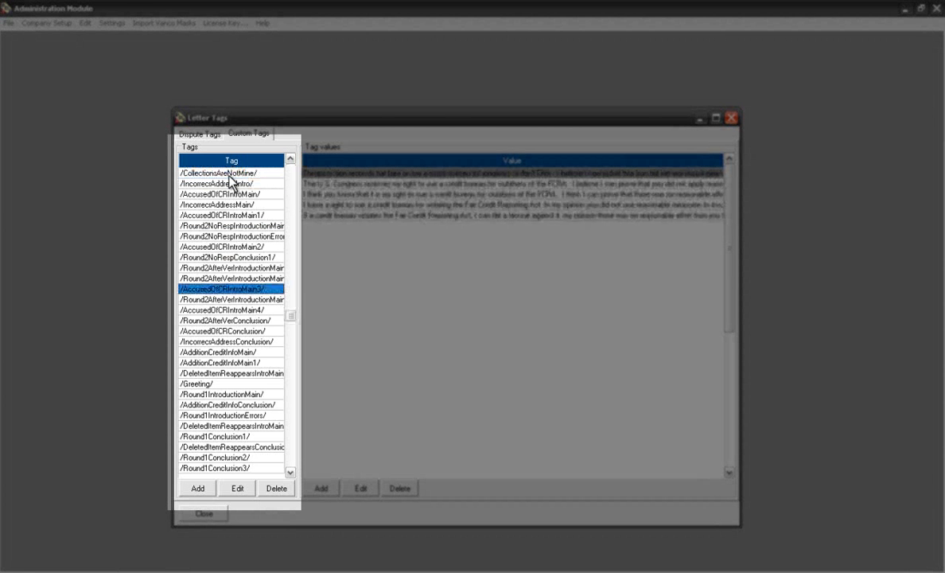
key("Down")
key("Down")
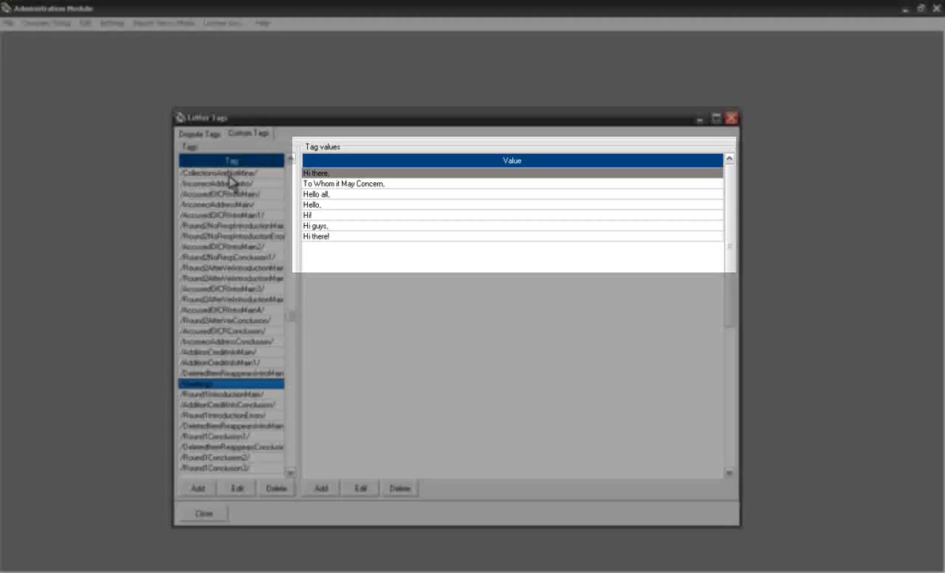
key("Up")
key("Up")
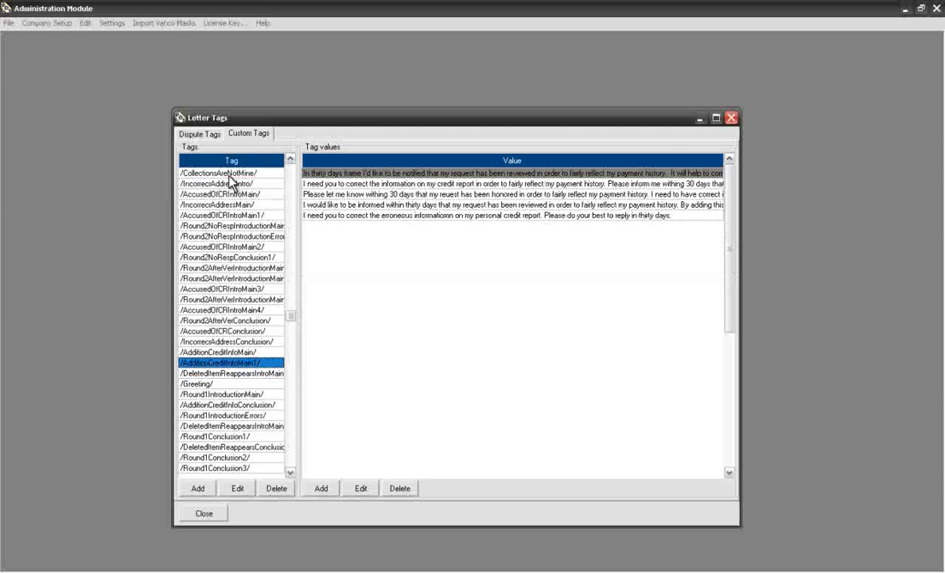
double_click(327, 173)
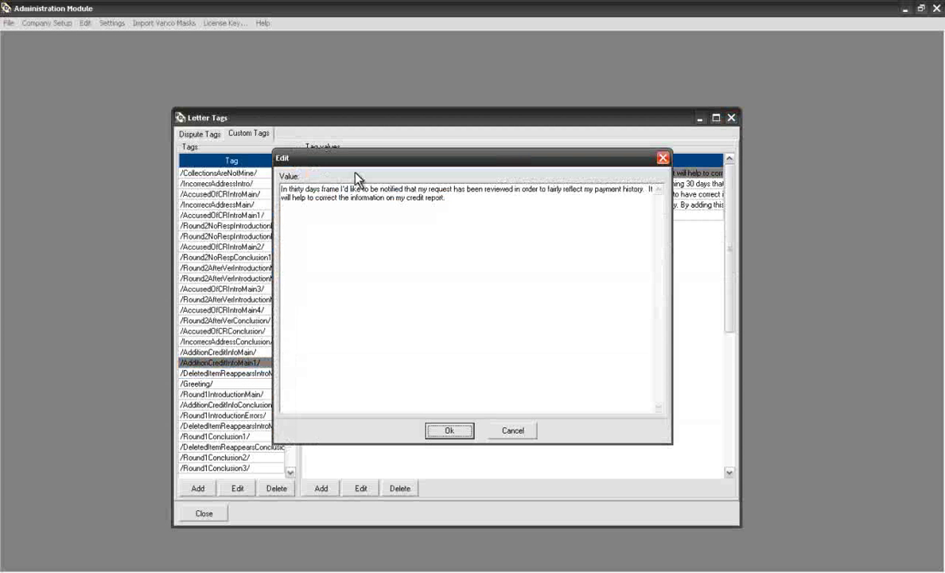
left_click(444, 432)
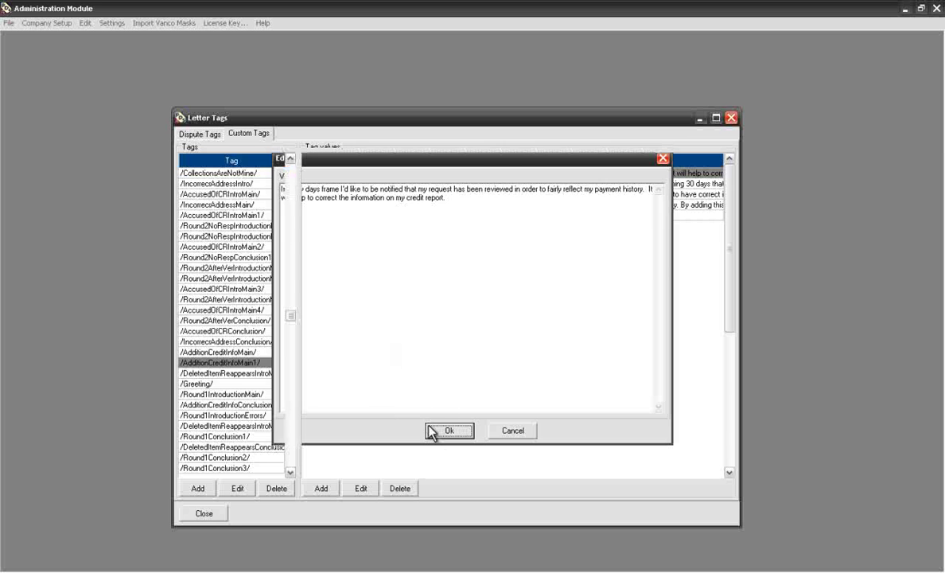
Step: Select the /Greeting/ tag and view its 'Hi there!' value in the editor
left_click(253, 383)
double_click(335, 237)
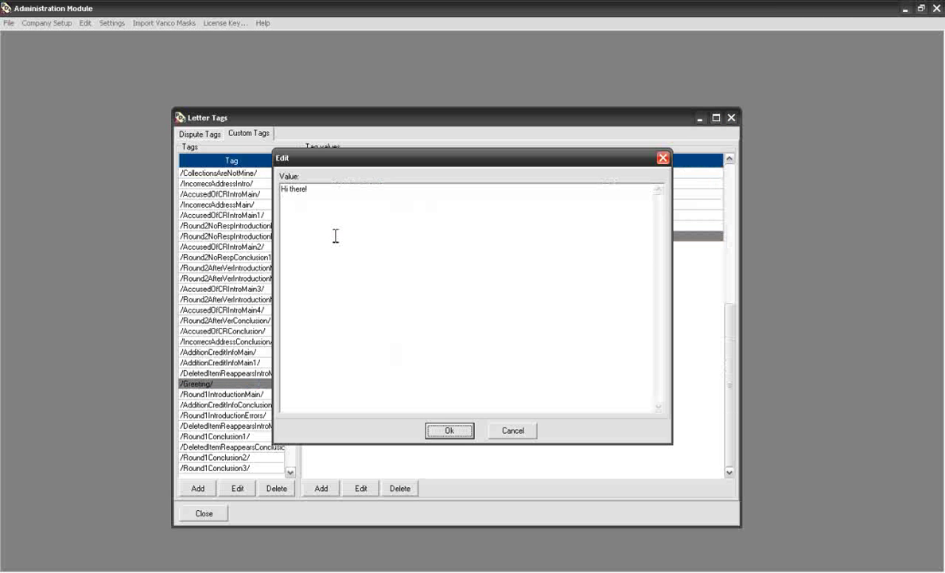
left_click(447, 431)
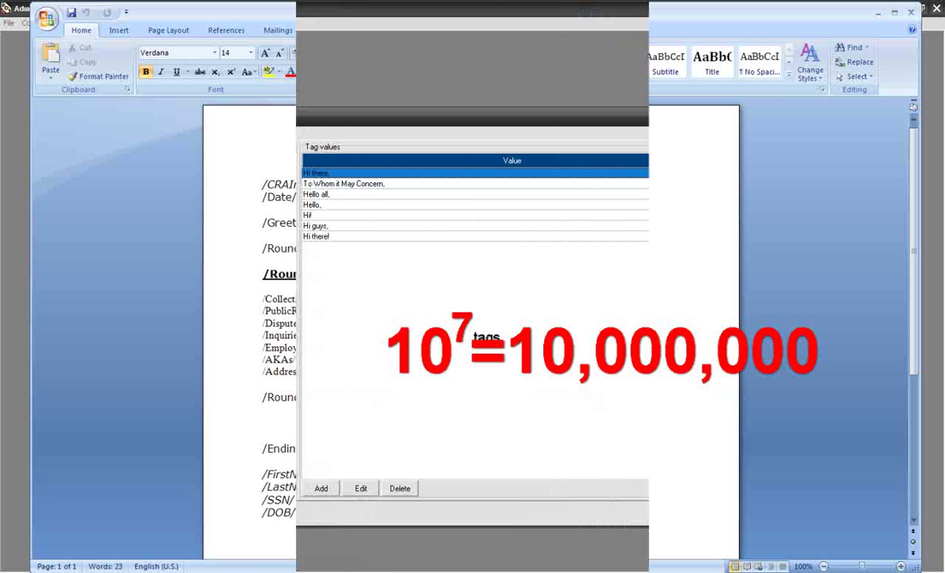
Step: View the first Round1IntroductionMain paragraph in the value editor
left_click(239, 394)
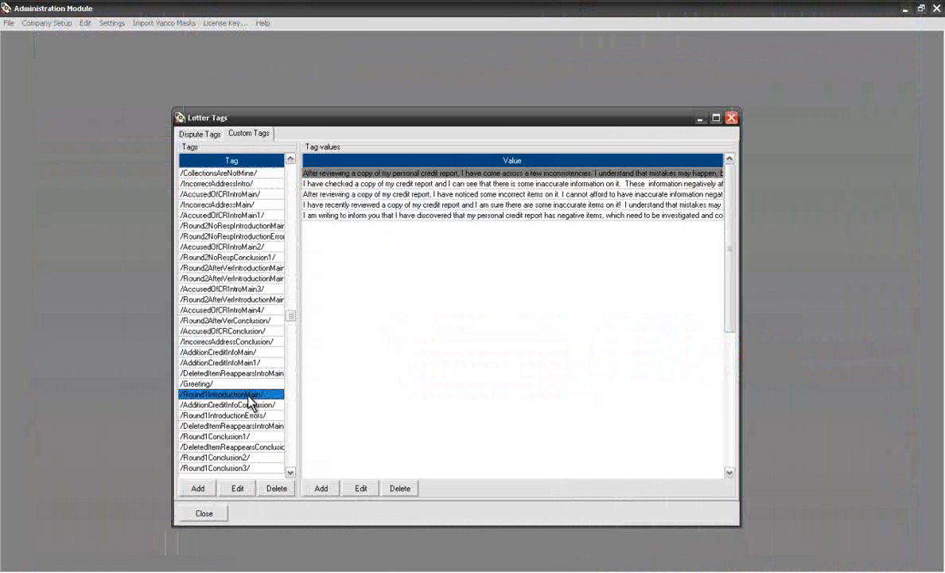
left_click(386, 173)
double_click(386, 175)
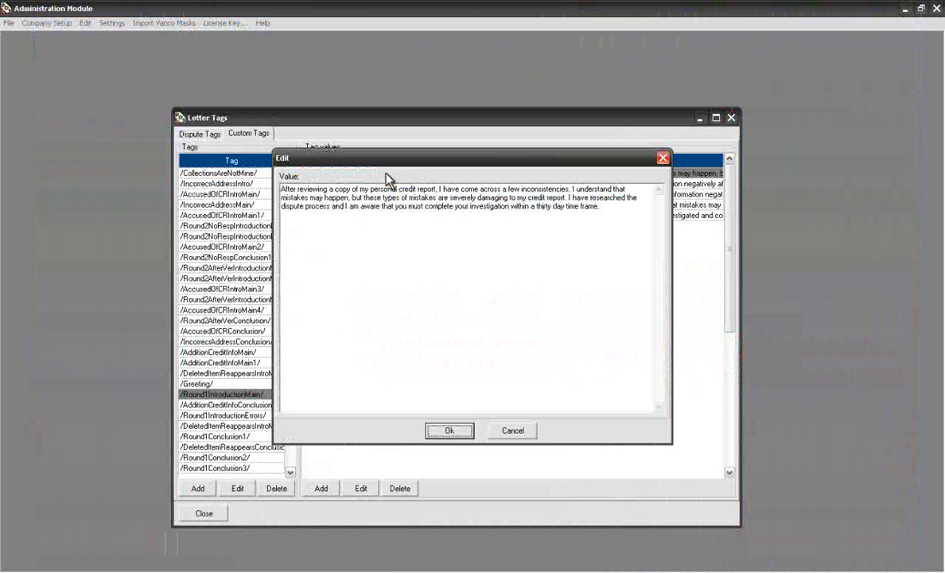
left_click(444, 434)
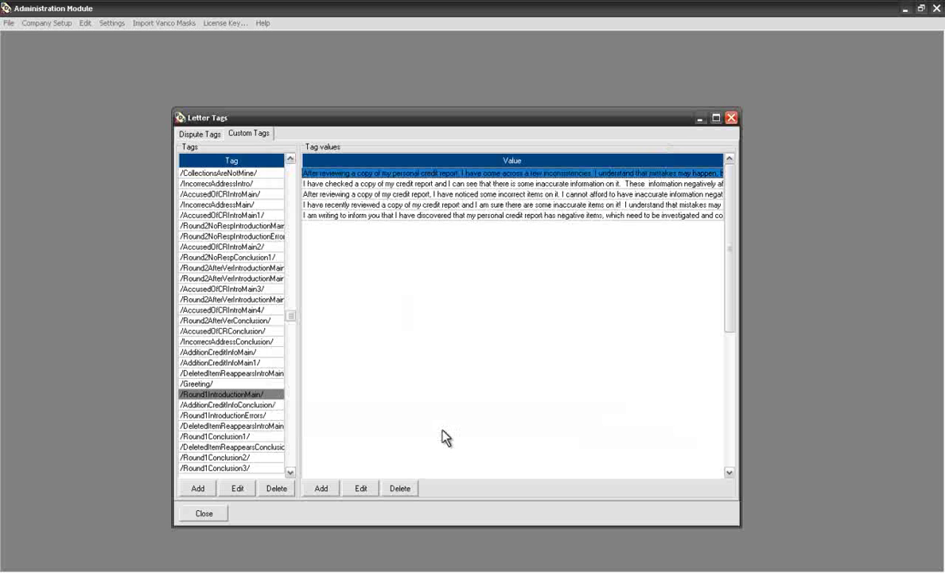
Step: Select the Round1Conclusion1 tag and view its last closing sentence
left_click(267, 437)
double_click(341, 215)
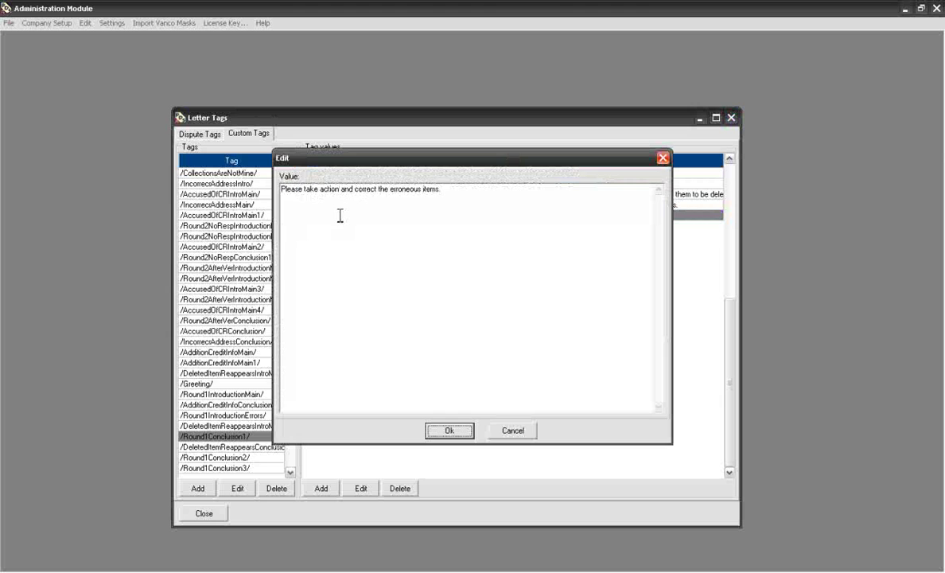
left_click(440, 434)
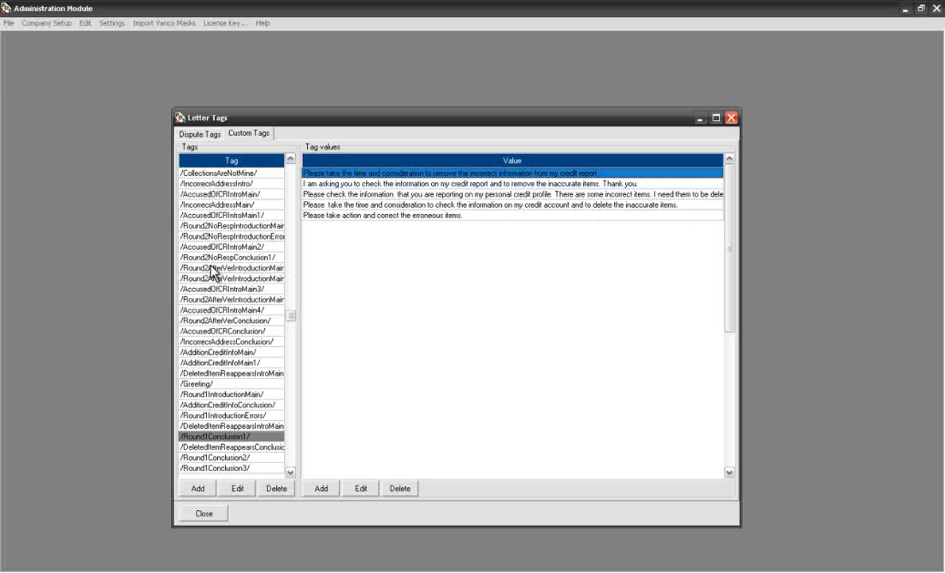
Step: On the Dispute Tags tab, open the /PublicRecords/ tag value in Edit and close it with Ok
left_click(202, 134)
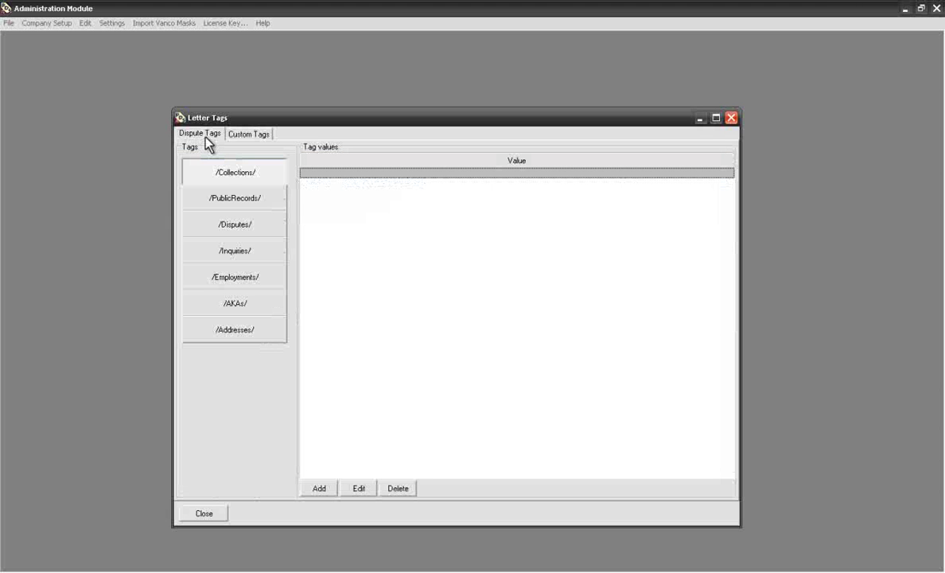
left_click(225, 198)
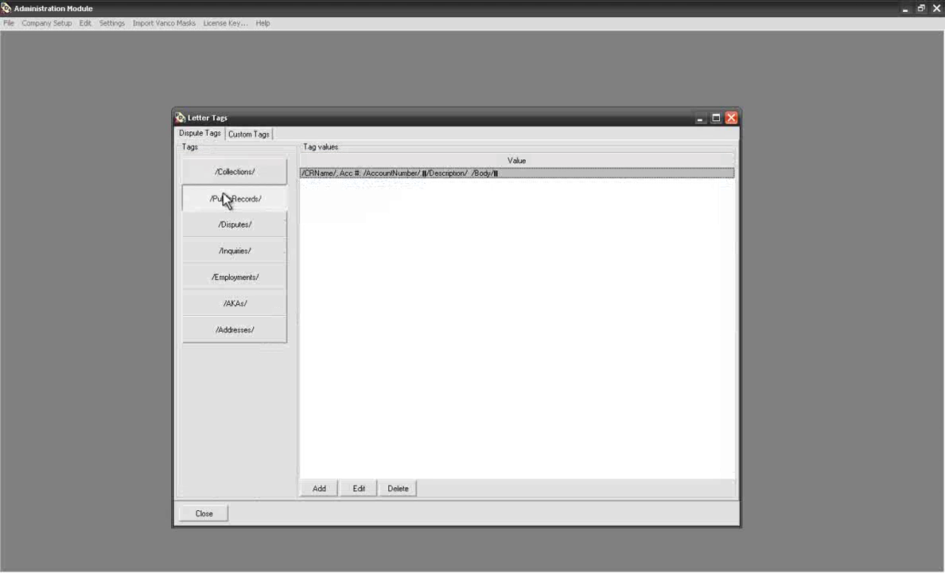
double_click(325, 174)
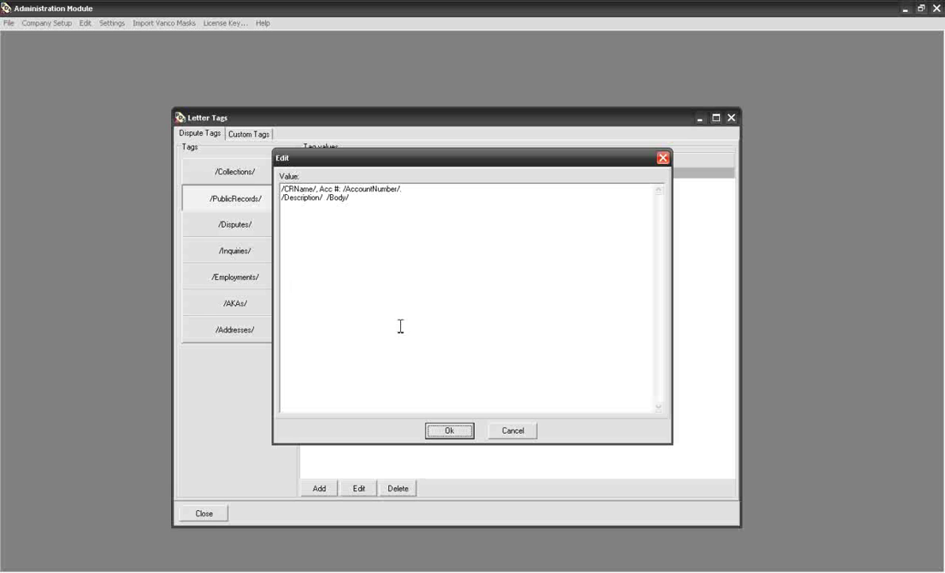
left_click(444, 431)
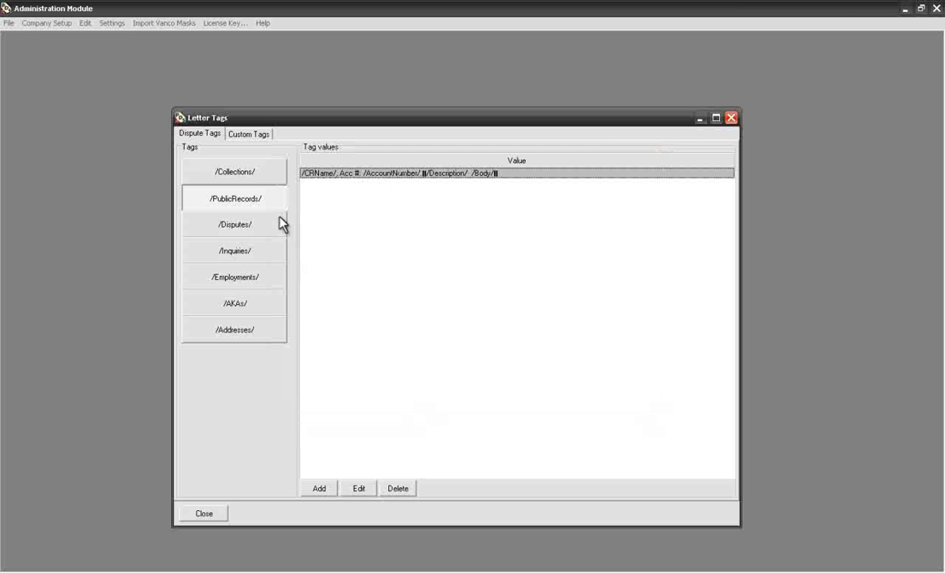
Step: Check the /Inquiries/, /Employments/, /AKAs/ and /Addresses/ tag values, then return to Custom Tags
left_click(267, 258)
left_click(267, 278)
left_click(258, 310)
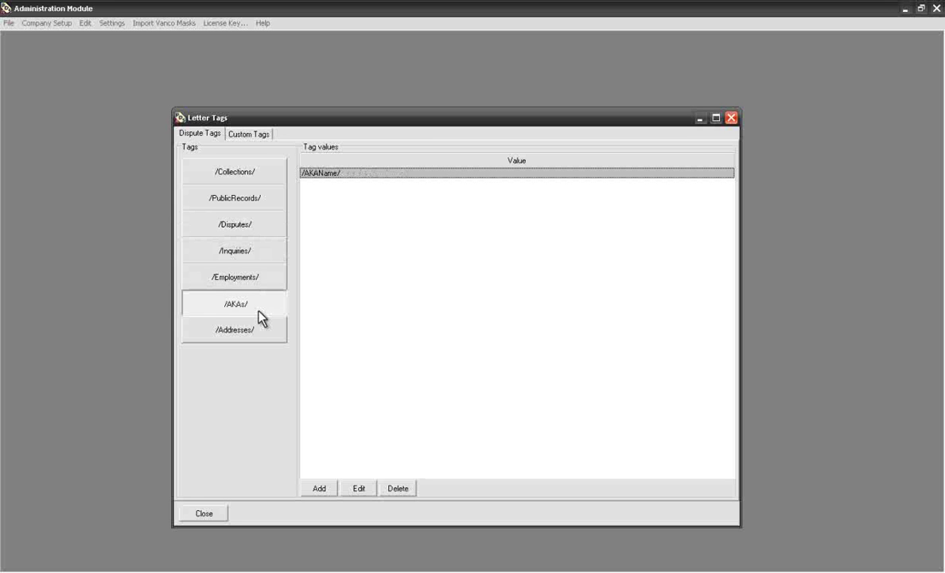
left_click(253, 329)
left_click(250, 134)
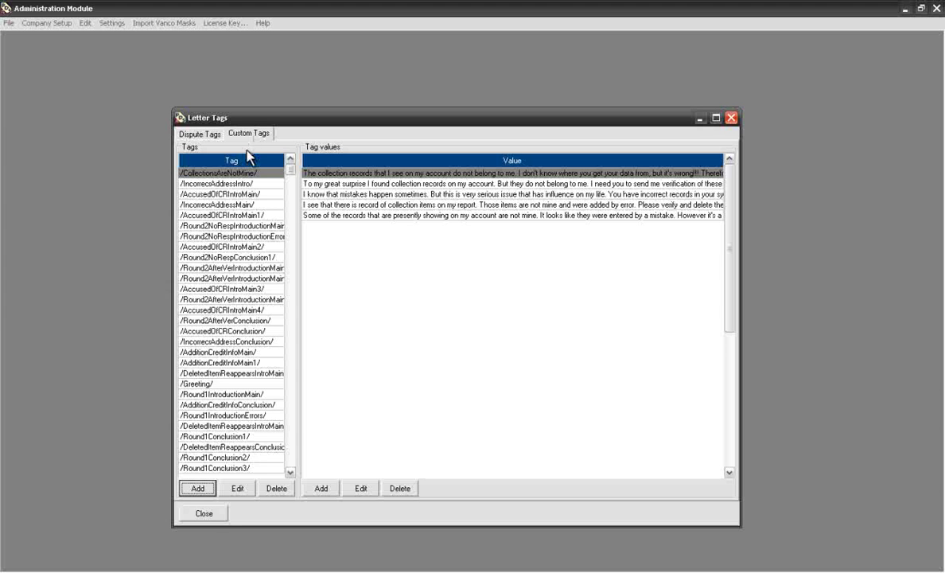
Step: Close Letter Tags, then assign Round 1 letters: inaccurate information to TrUnion, credit addition to Experian, Incorrect address to Equifax
left_click(204, 513)
left_click(111, 23)
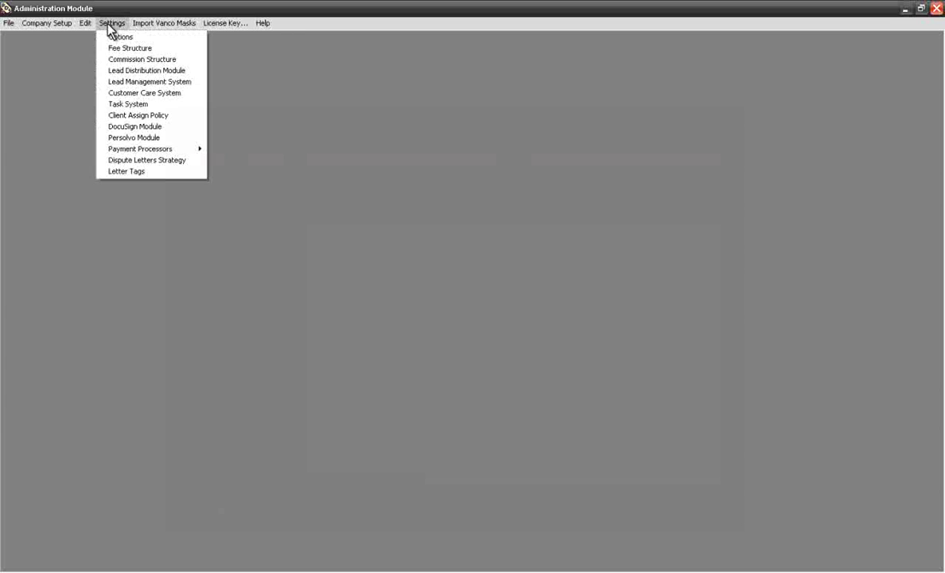
left_click(118, 160)
left_click(182, 180)
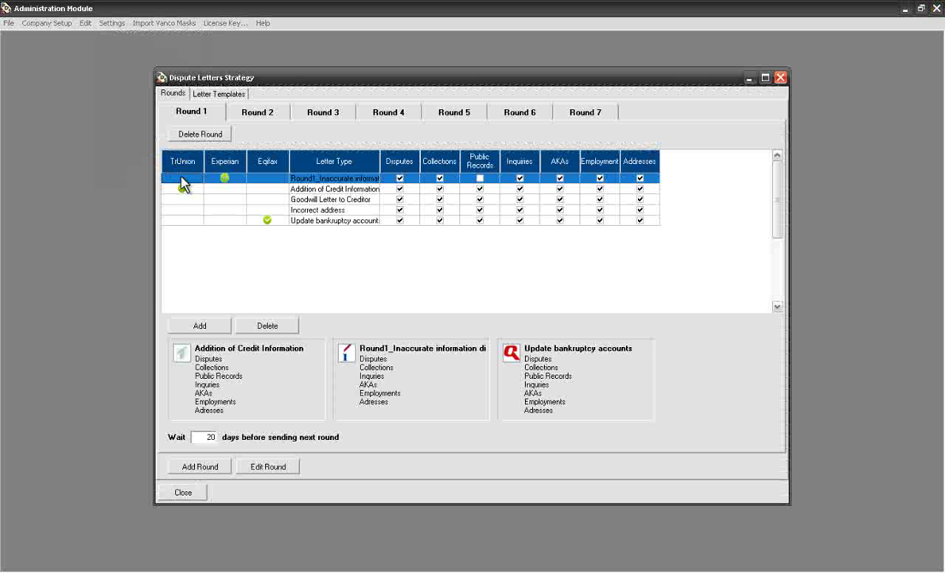
left_click(226, 189)
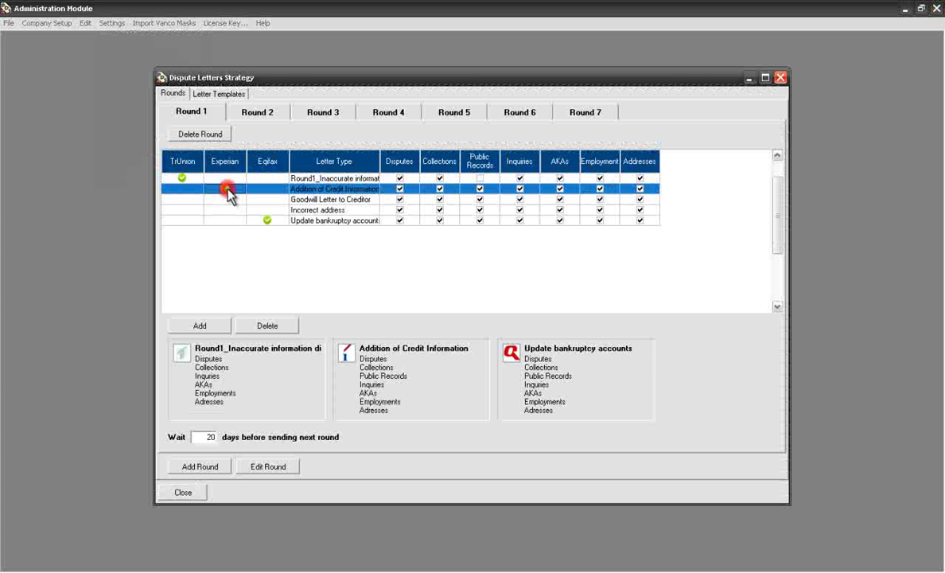
left_click(267, 209)
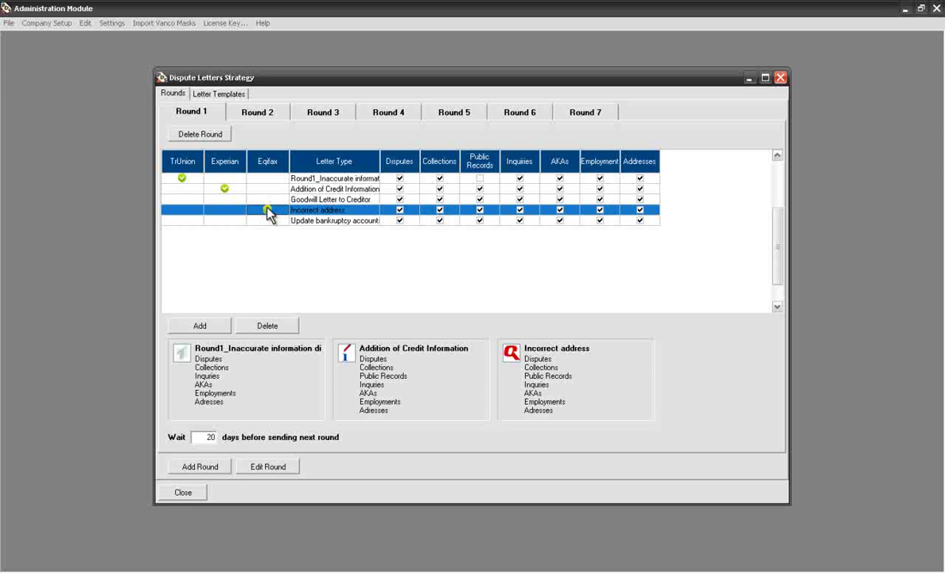
Step: Exclude Disputes and Public Records from the Incorrect address letter, toggling Collections along the way
left_click(399, 209)
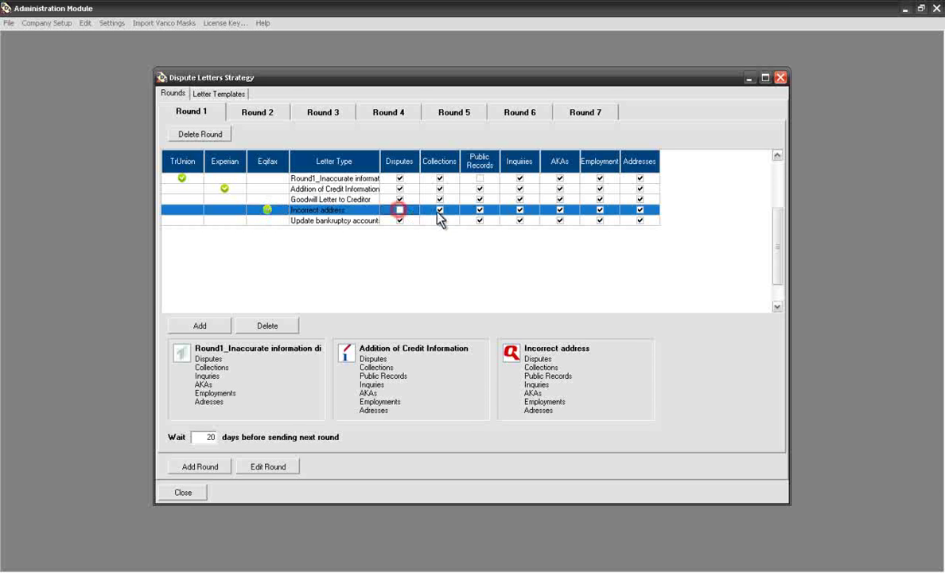
left_click(440, 209)
left_click(480, 210)
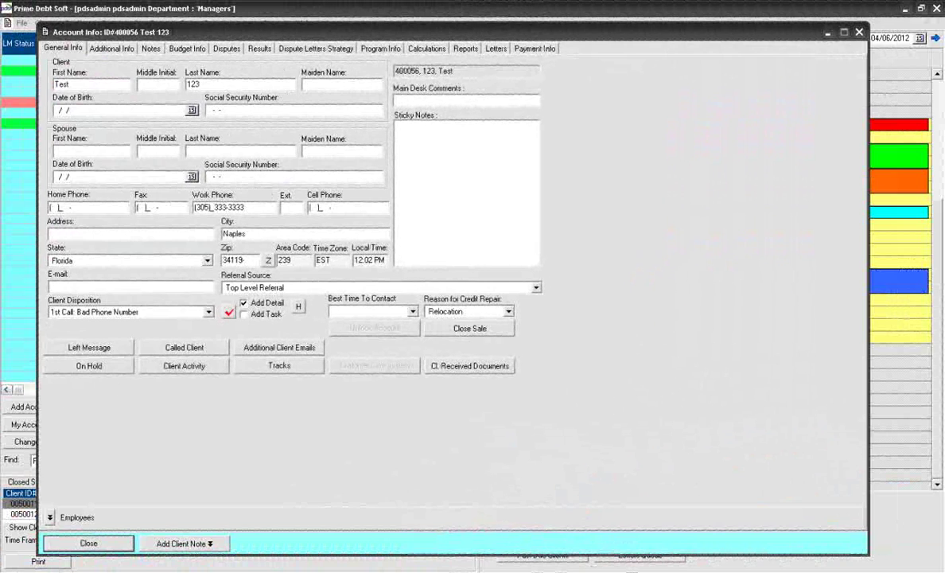
Step: Review the client's dispute letter schedule in List View and Rounds, then the April 2012 month calendar
left_click(294, 49)
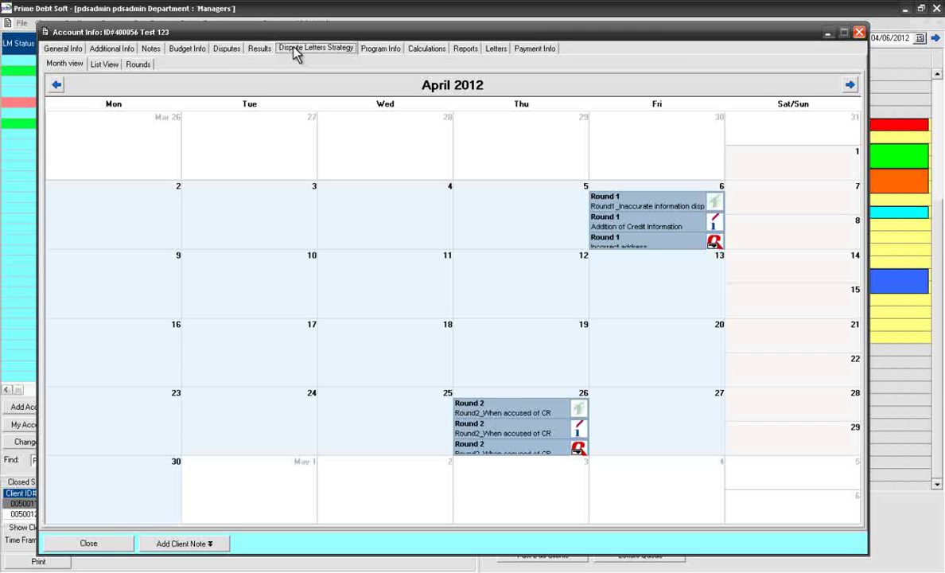
left_click(104, 65)
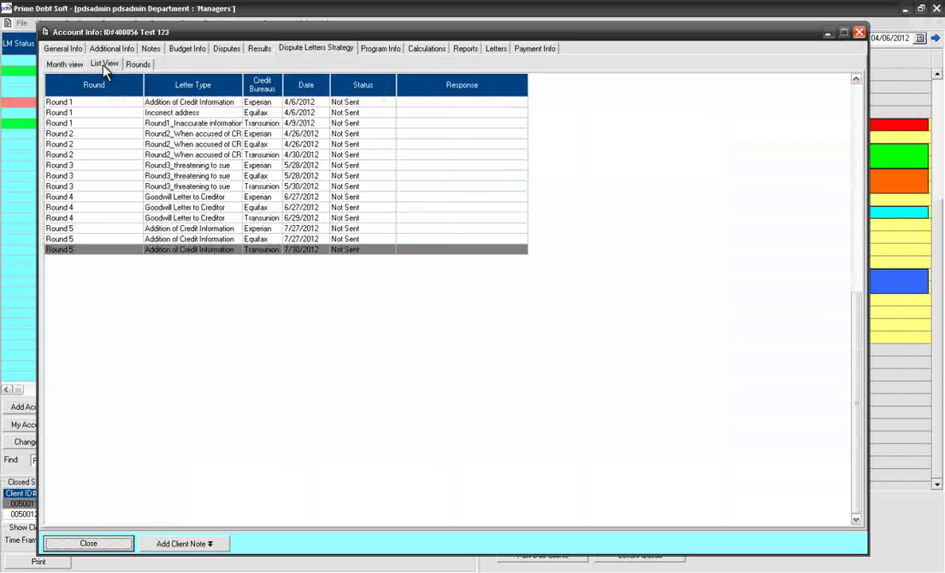
left_click(136, 64)
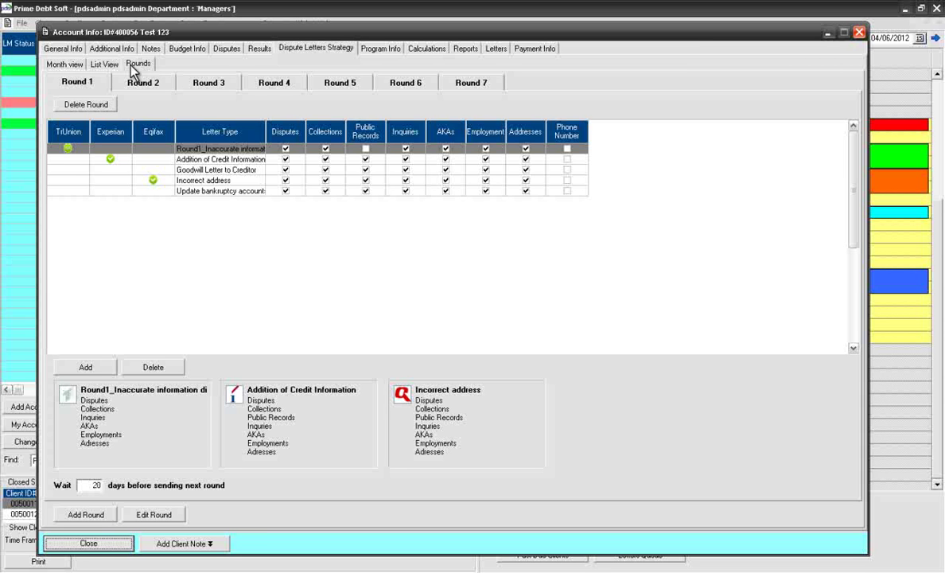
left_click(74, 65)
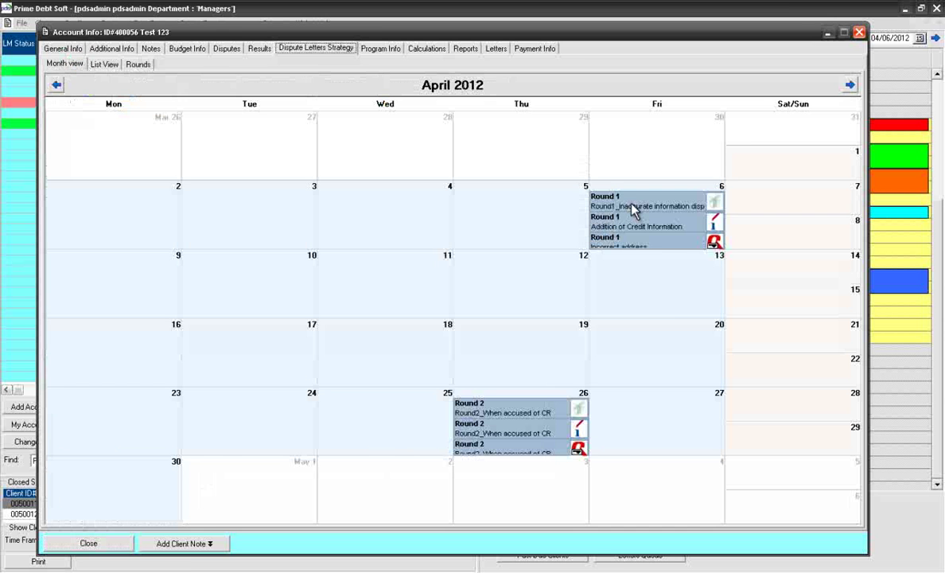
left_click(634, 207)
Step: Move the Round1_Inaccurate information letter to Monday 9 April, recalculate the dates, and close the account
right_click(634, 208)
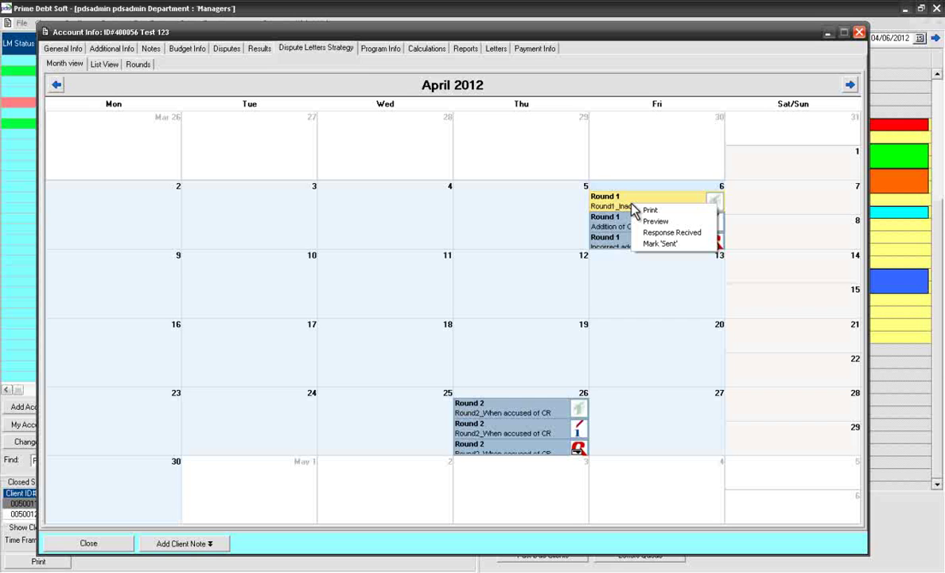
left_click(627, 207)
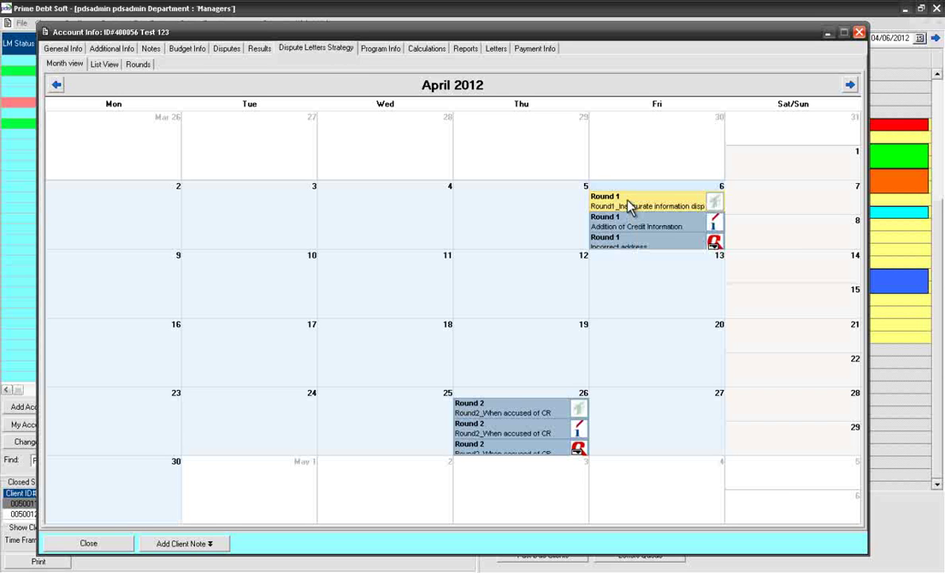
left_click_drag(605, 245, 126, 280)
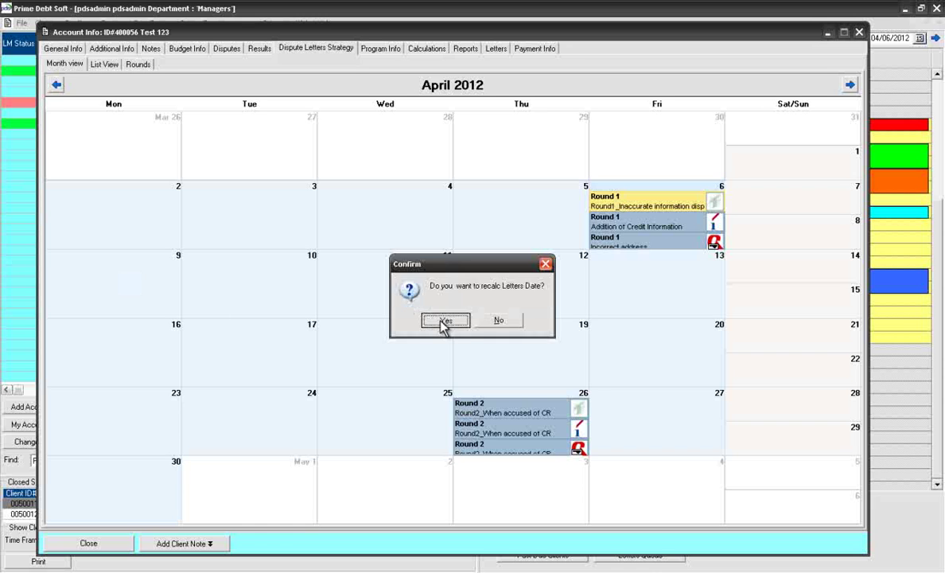
left_click(445, 319)
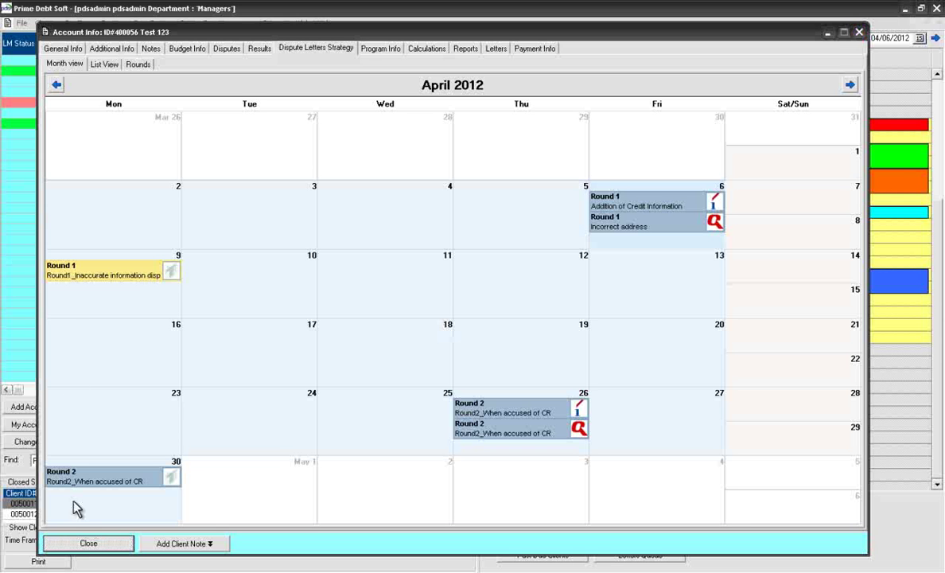
left_click(88, 543)
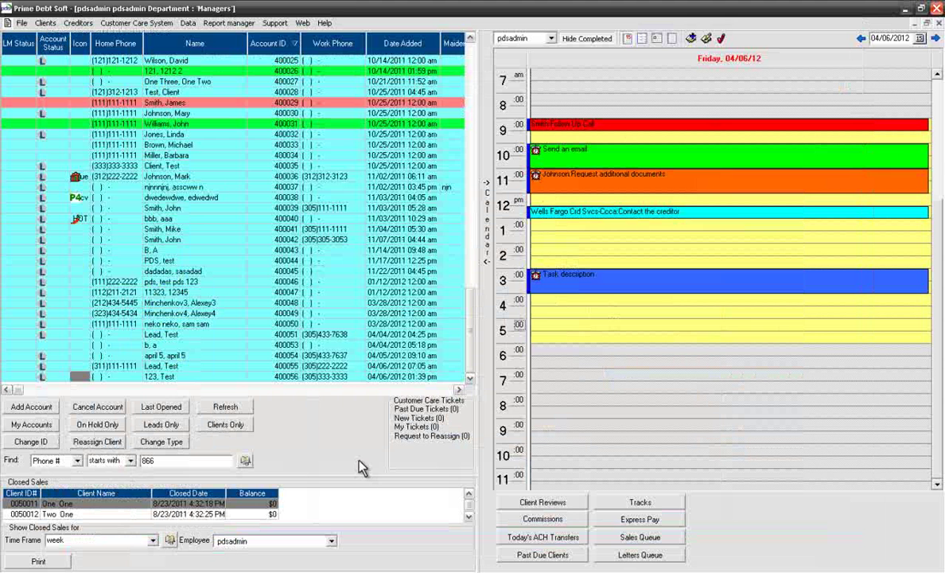
Step: Filter the Letters Queue to letters due before 04/13/2012 and reopen the test client's account
left_click(640, 556)
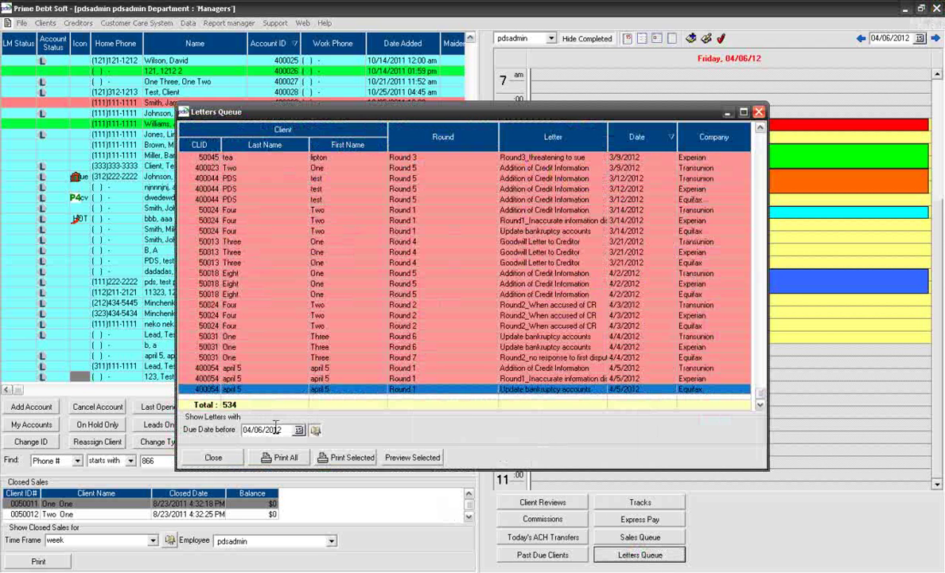
left_click(299, 430)
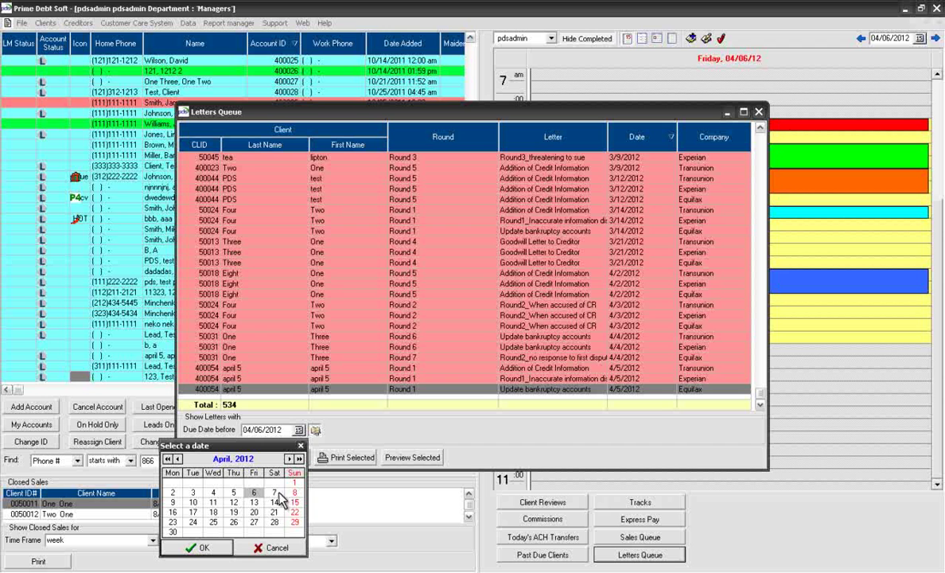
left_click(253, 502)
left_click(203, 549)
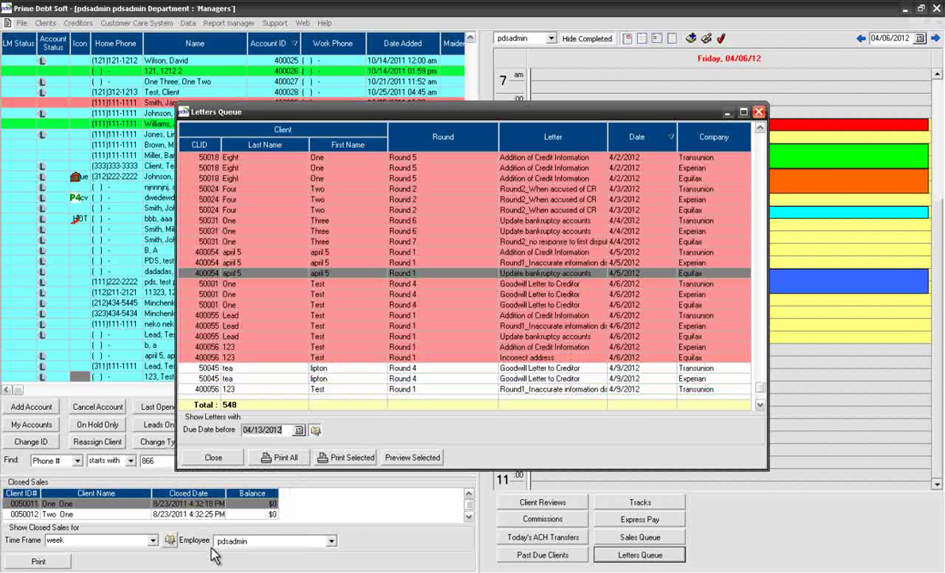
left_click_drag(763, 388, 761, 394)
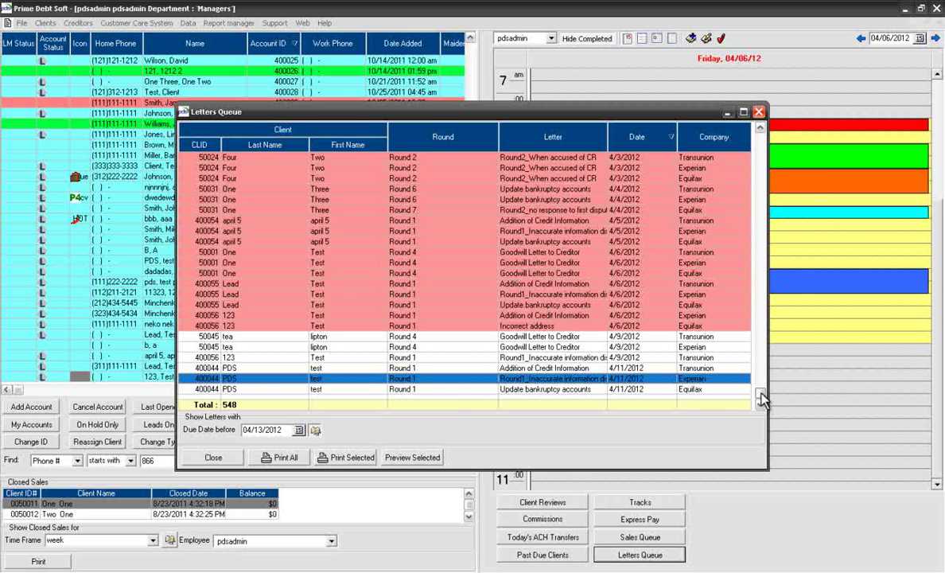
double_click(239, 357)
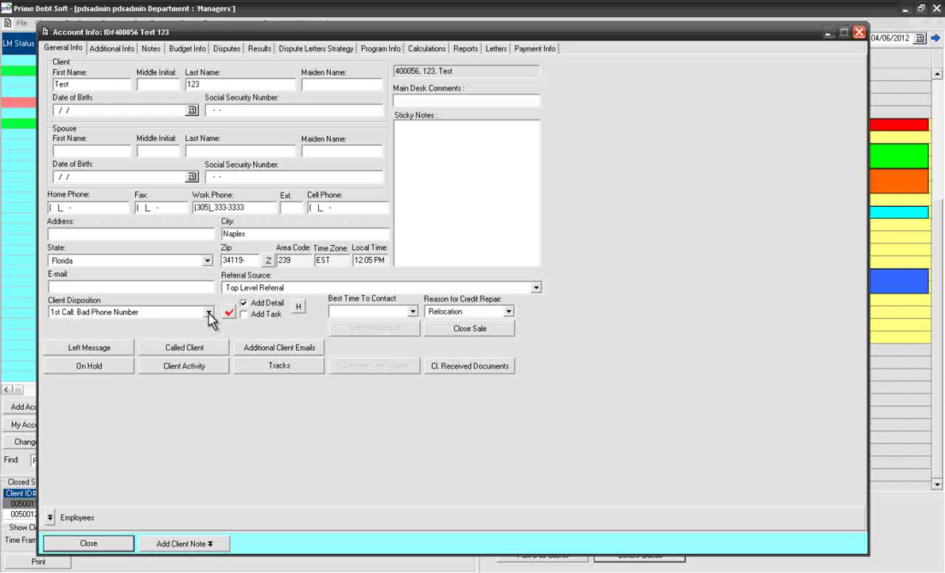
Step: Set the client disposition to Contacted: Call Back, record it, and open the contact history
left_click(208, 313)
key("Down")
key("Down")
key("Down")
key("Down")
key("Down")
key("Down")
key("Down")
key("Down")
key("Down")
key("Down")
key("Down")
key("Down")
key("Down")
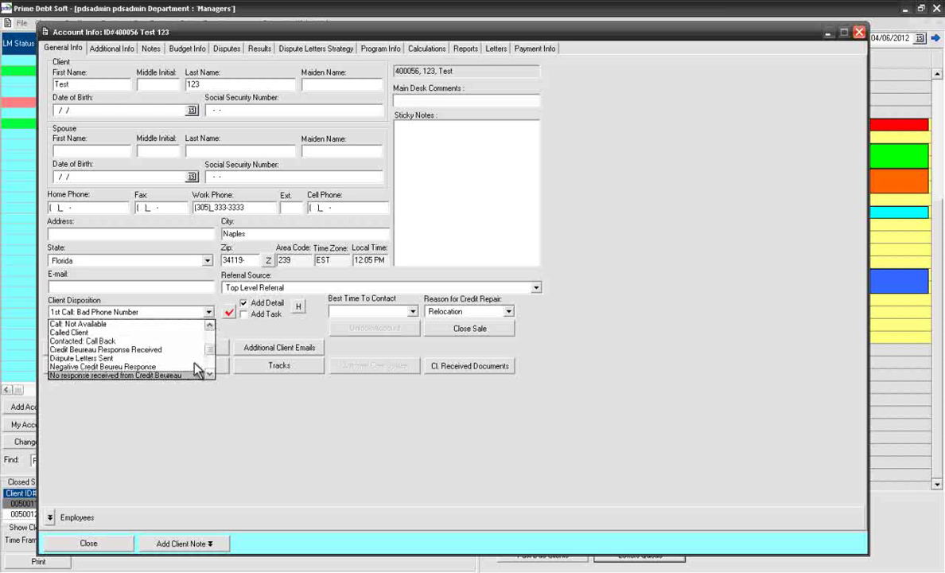
key("Up")
key("Up")
key("Up")
key("Up")
key("Up")
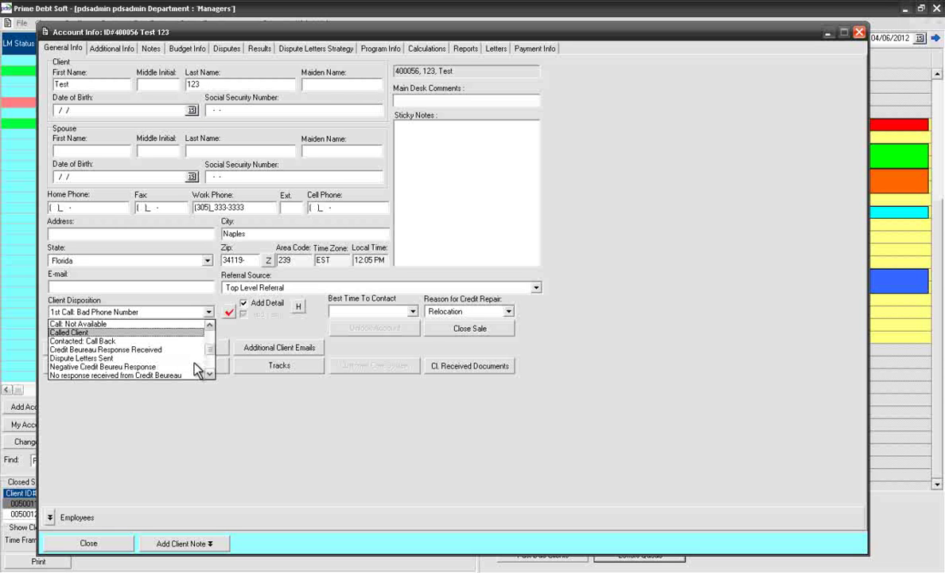
key("Down")
key("Return")
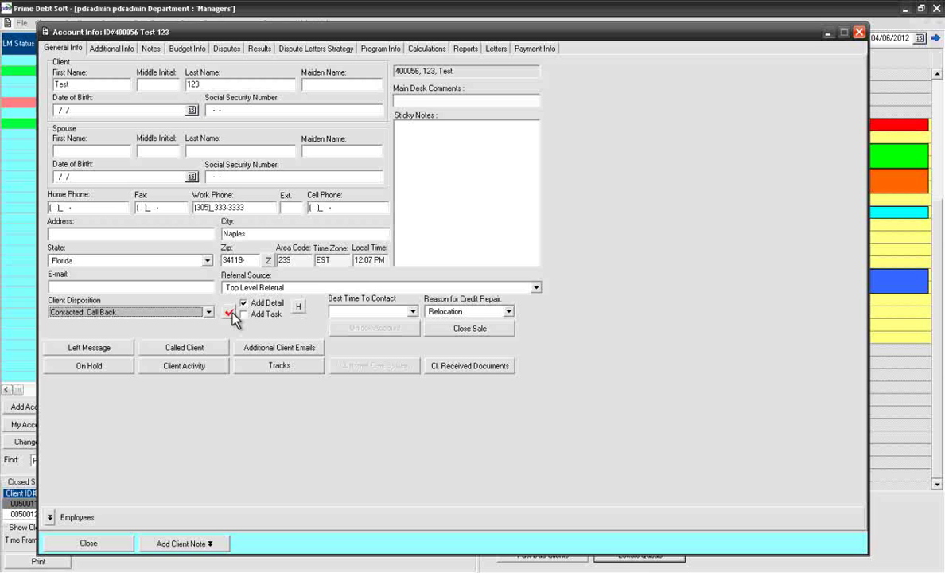
left_click(231, 313)
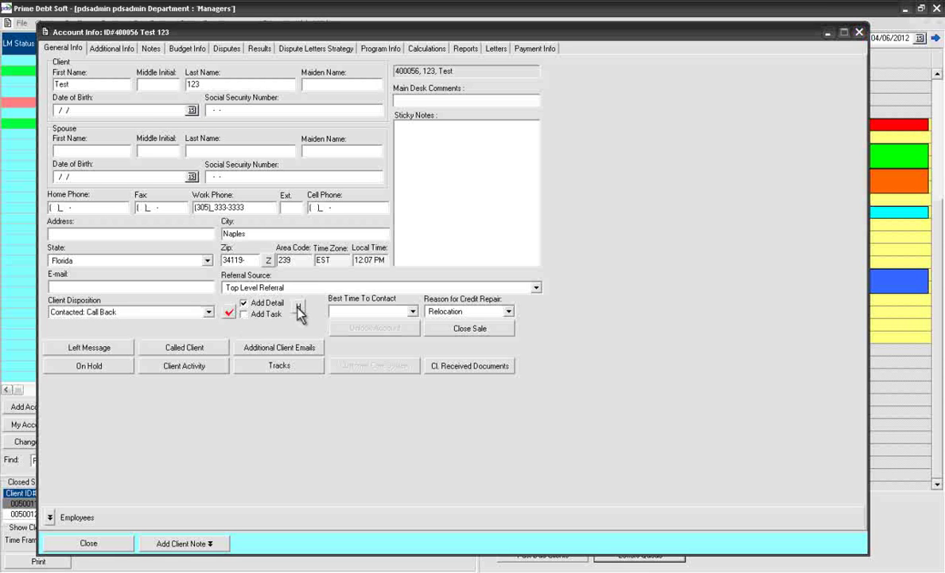
left_click(299, 310)
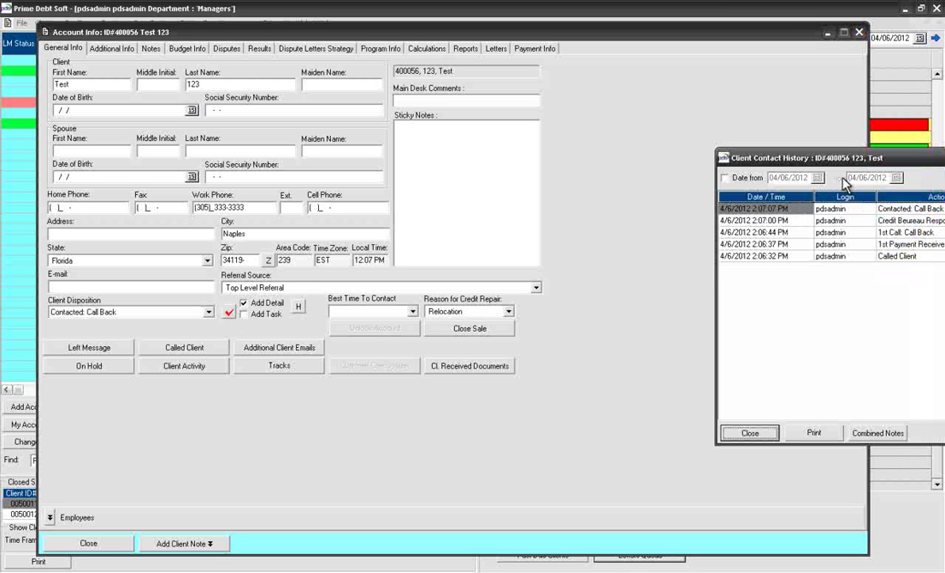
Step: Move the Client Contact History window into full view, review it, then close it
left_click_drag(858, 163, 391, 156)
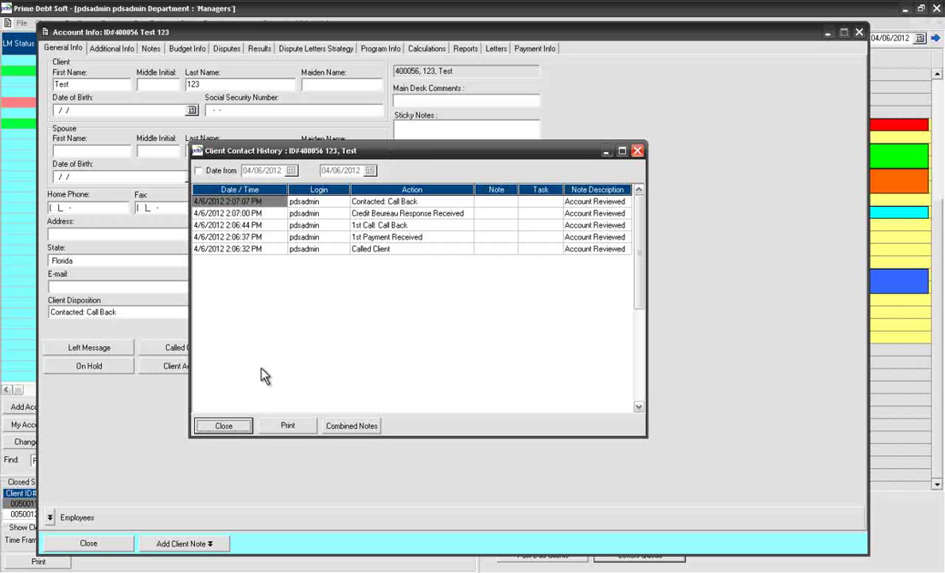
left_click(239, 425)
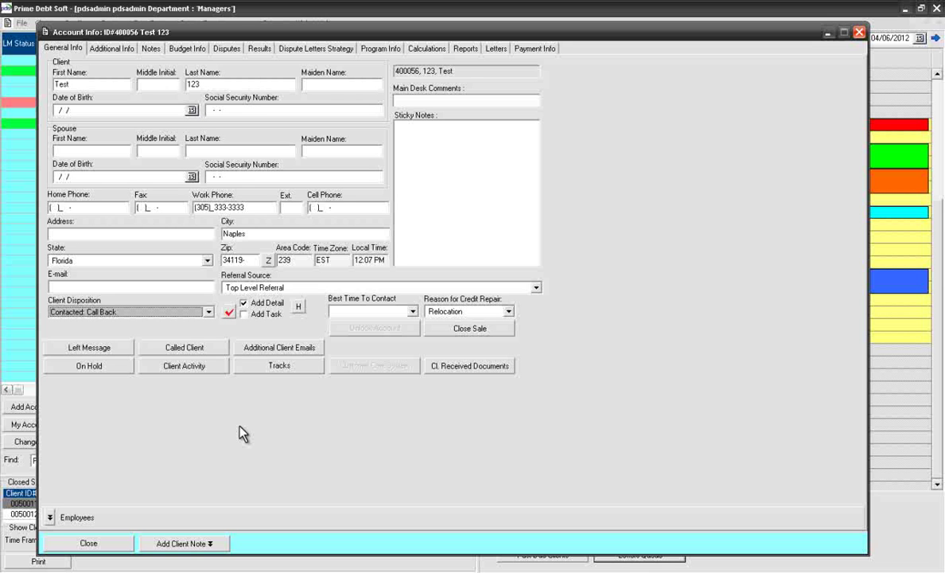
Step: Mark the Welcome Call and Monthly Account Review 1 tracks as completed
left_click(265, 371)
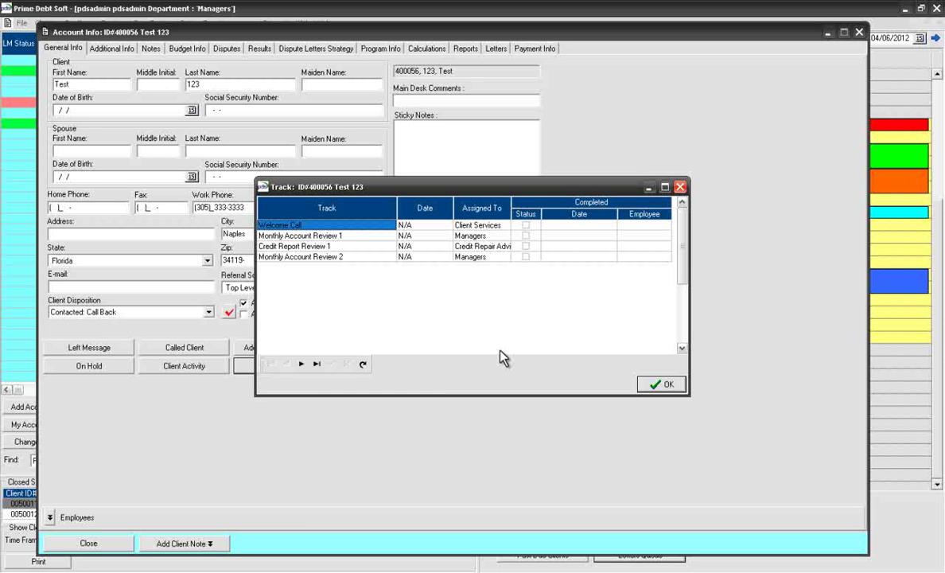
left_click(526, 226)
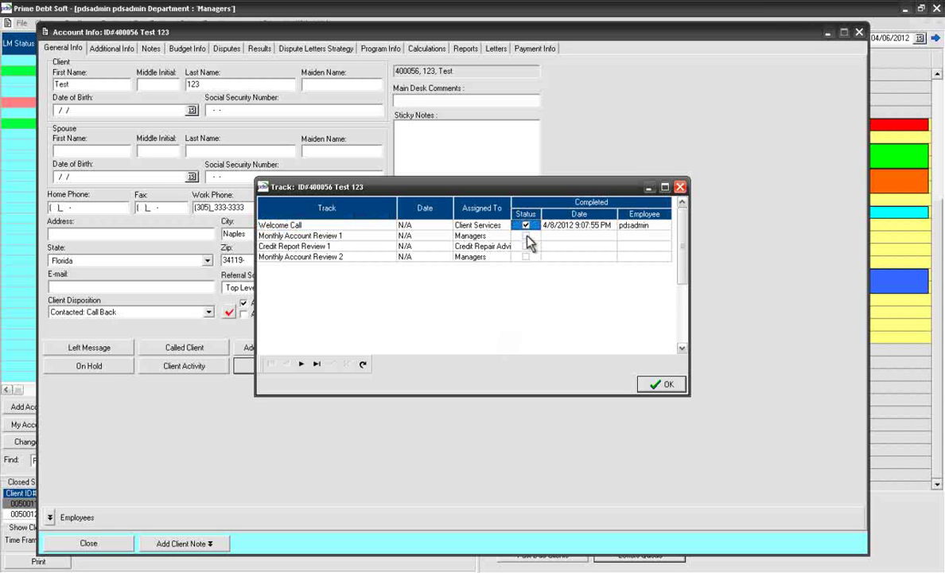
left_click(526, 237)
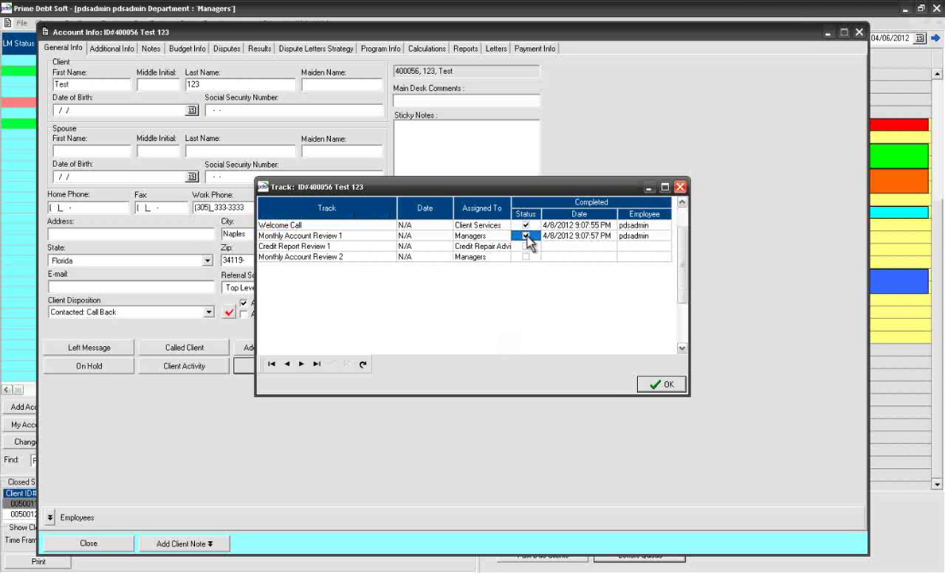
left_click(660, 384)
Step: Add two additional e-mail addresses for the client
left_click(283, 348)
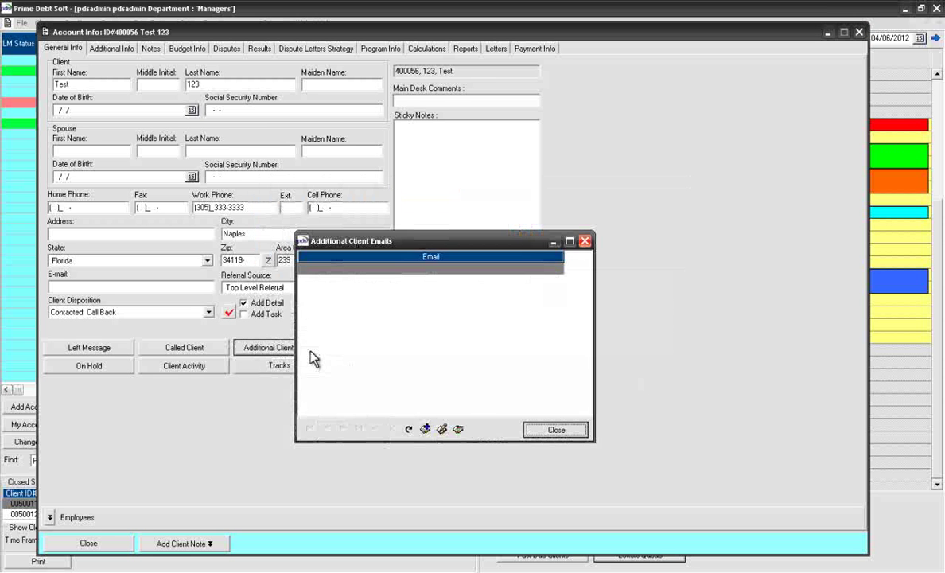
left_click(425, 428)
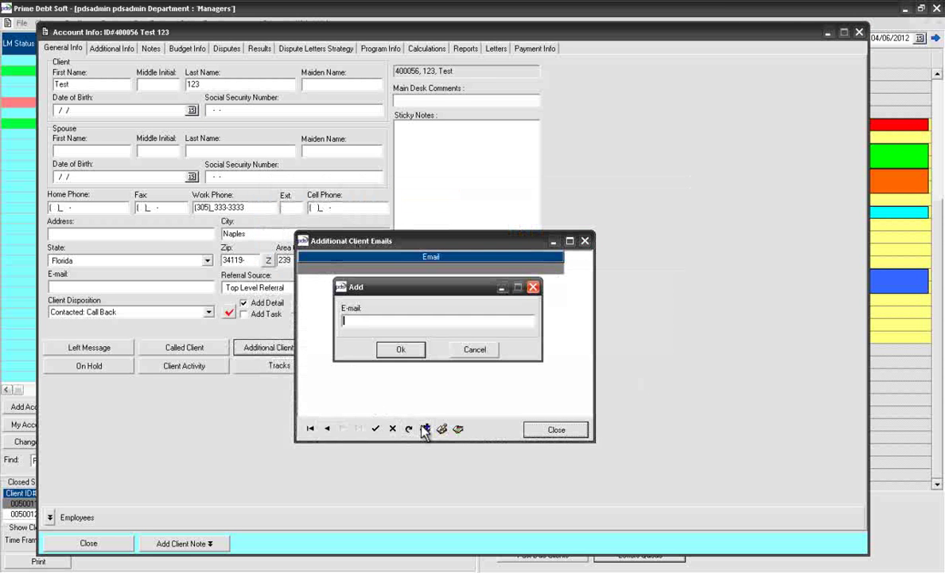
type("test@email.com")
key("Return")
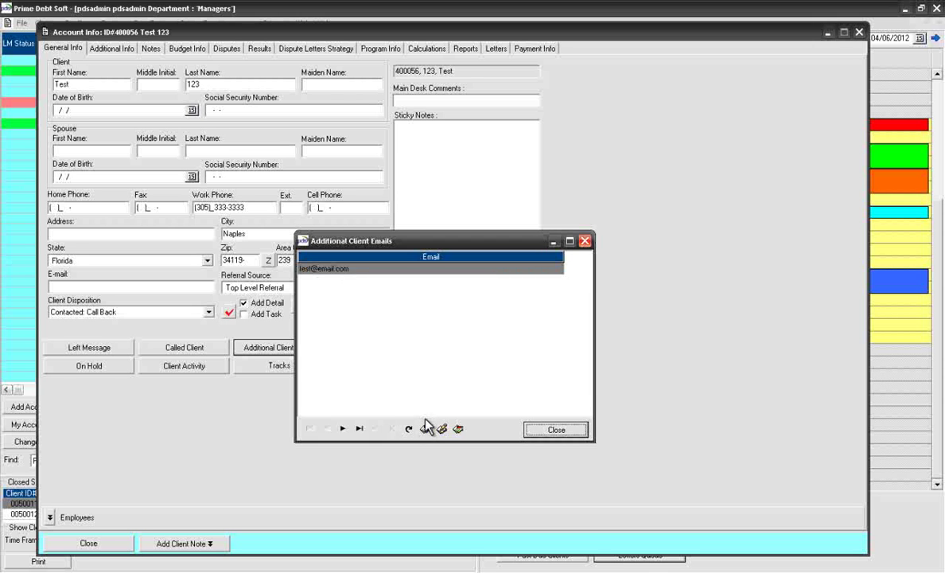
left_click(426, 426)
type("test2@email.com")
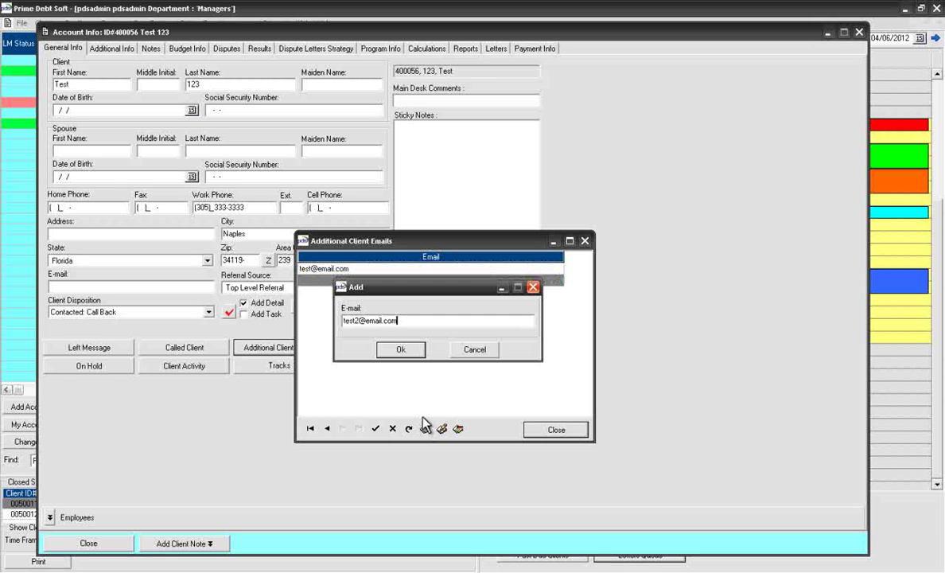
key("Return")
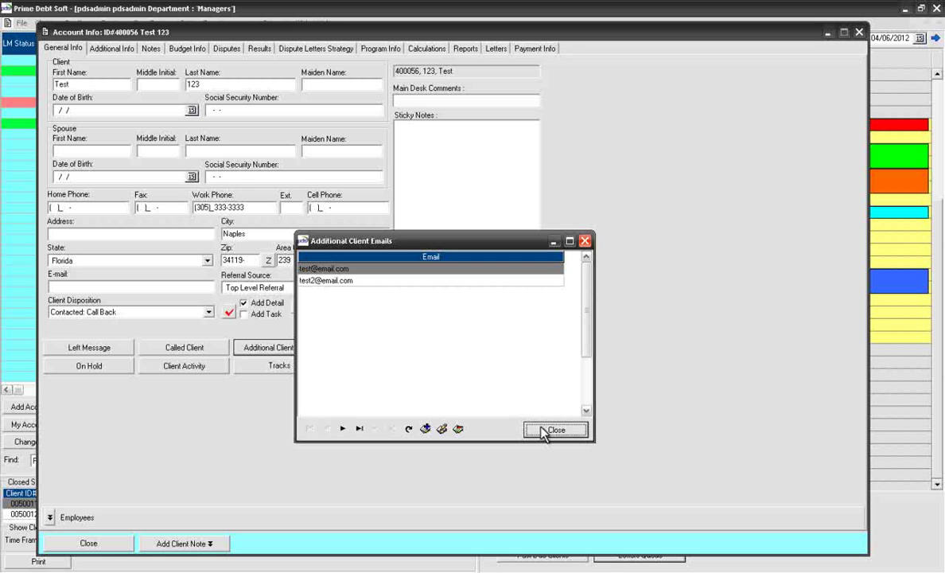
left_click(543, 432)
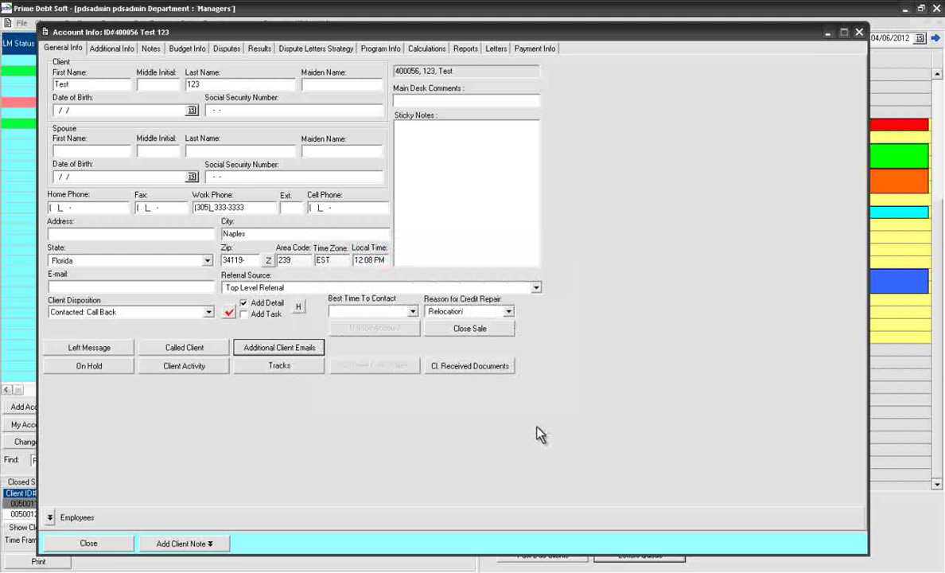
Step: Set Customer Care to Customer Service and CR Advisor to Sales Department, then collapse Employees
left_click(50, 518)
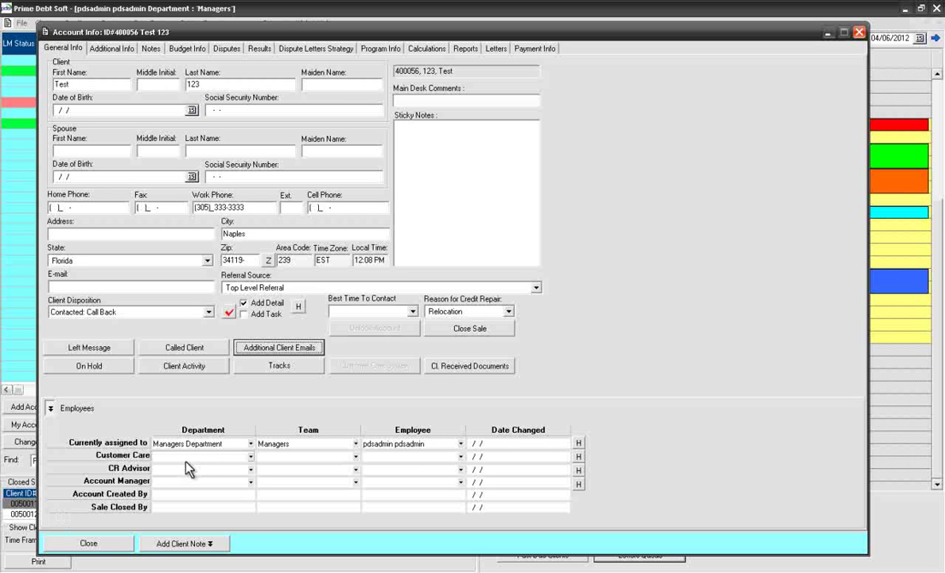
left_click(249, 456)
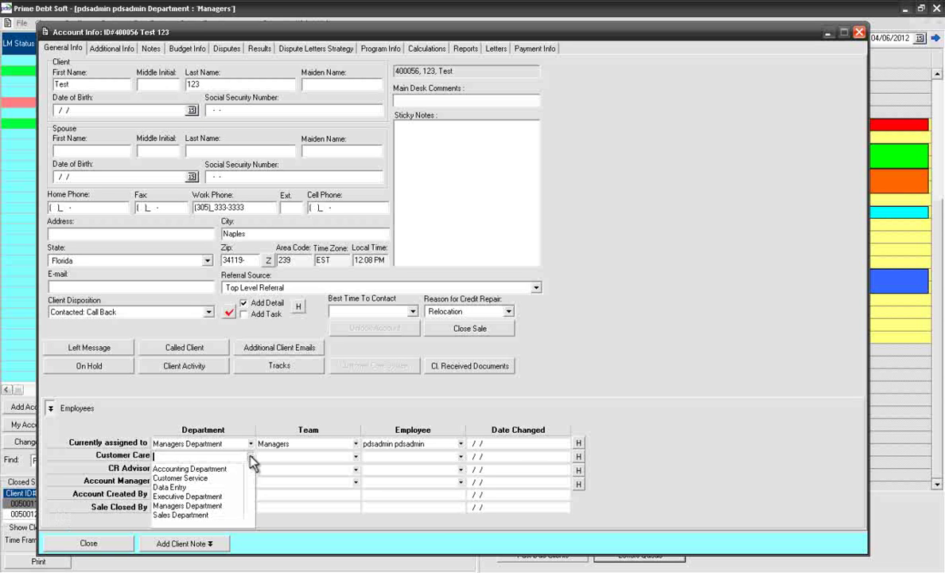
left_click(204, 480)
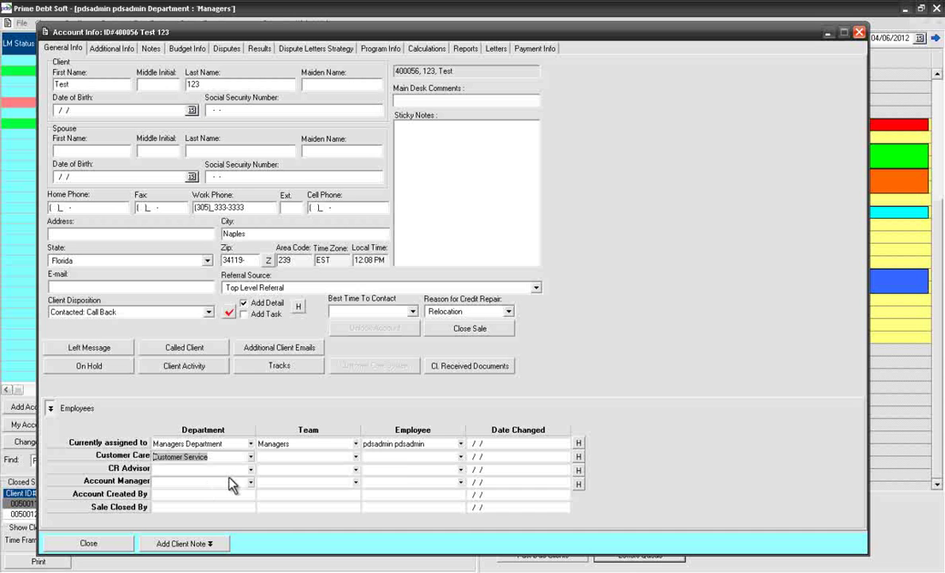
left_click(250, 469)
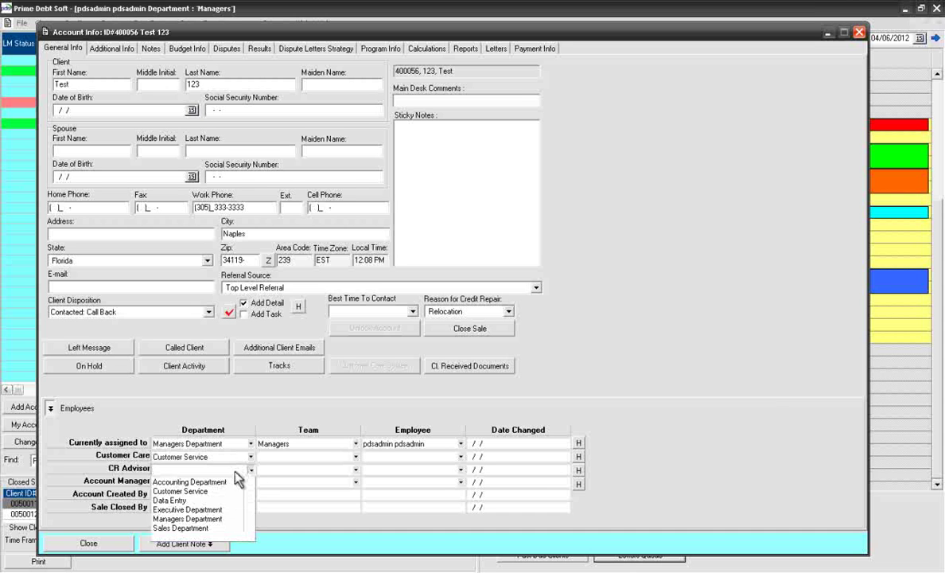
left_click(209, 528)
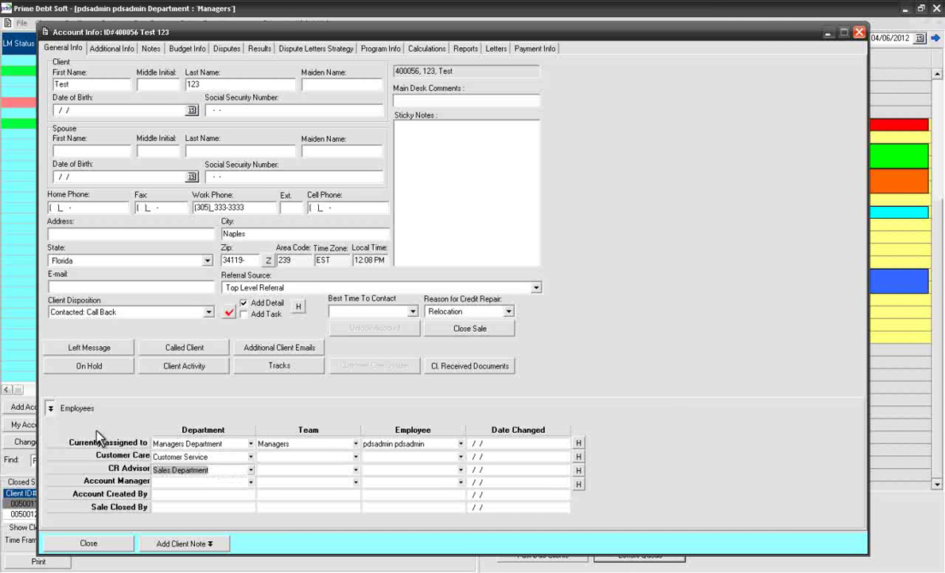
left_click(50, 409)
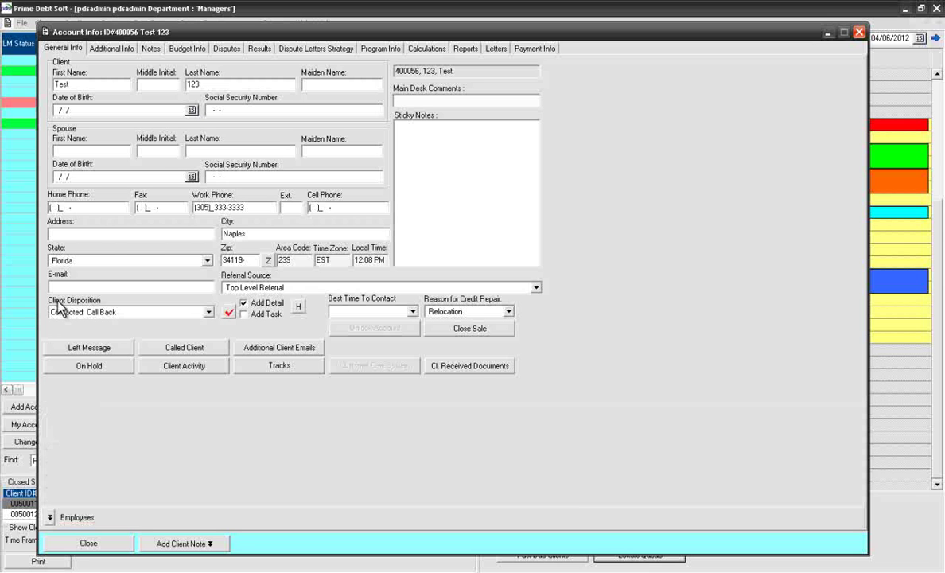
left_click(109, 49)
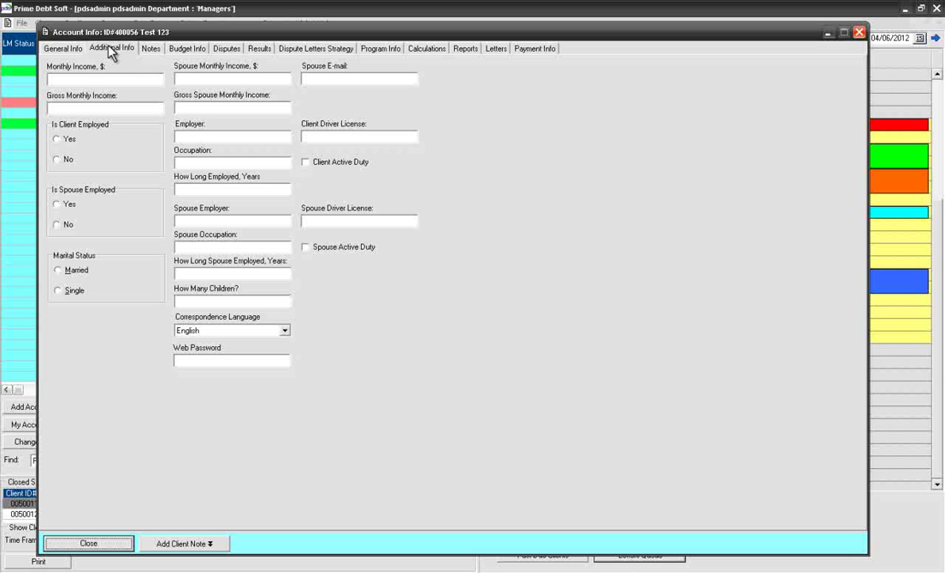
Step: Show the client's Notes page listing the five account notes
left_click(151, 49)
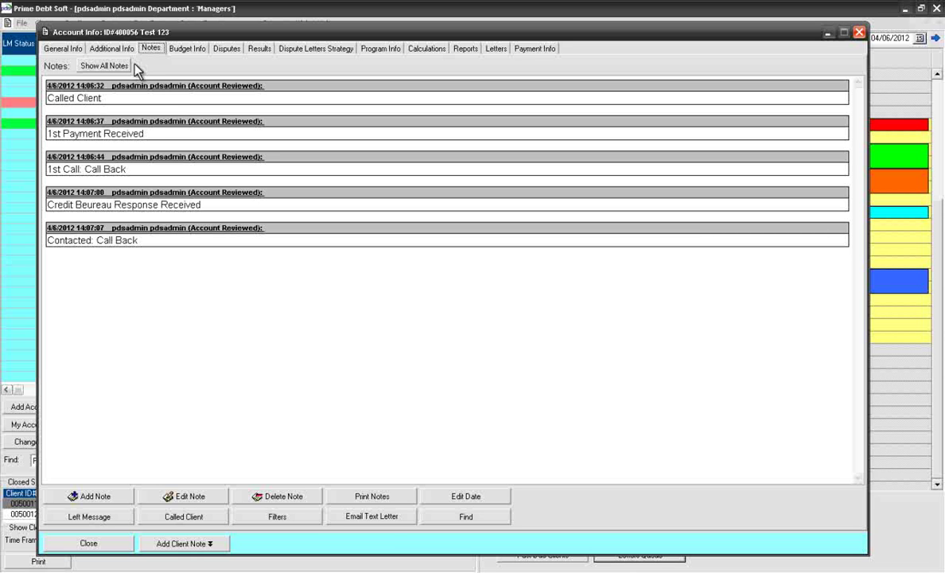
Step: Show all notes and scroll up to the earlier dispute and due-date entries
left_click(119, 67)
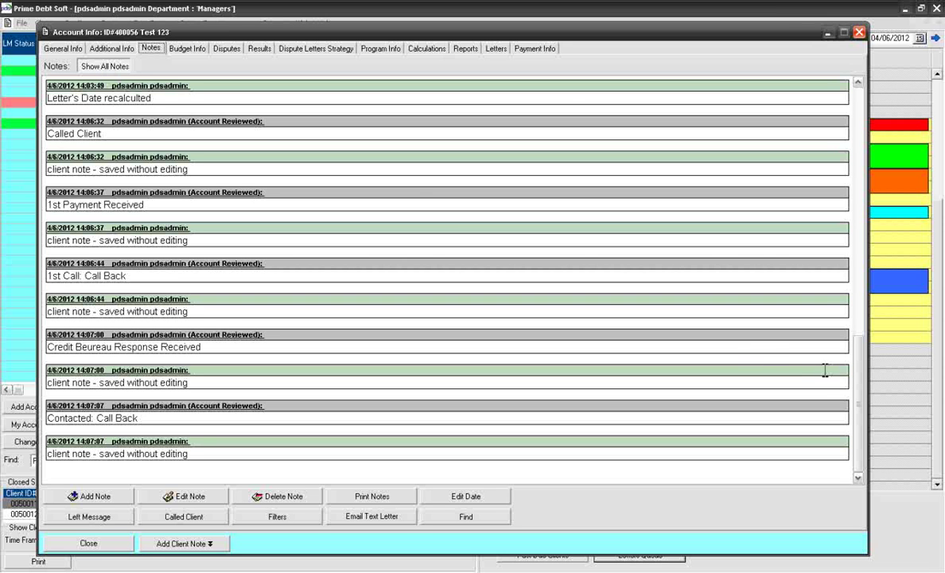
left_click_drag(861, 380, 868, 248)
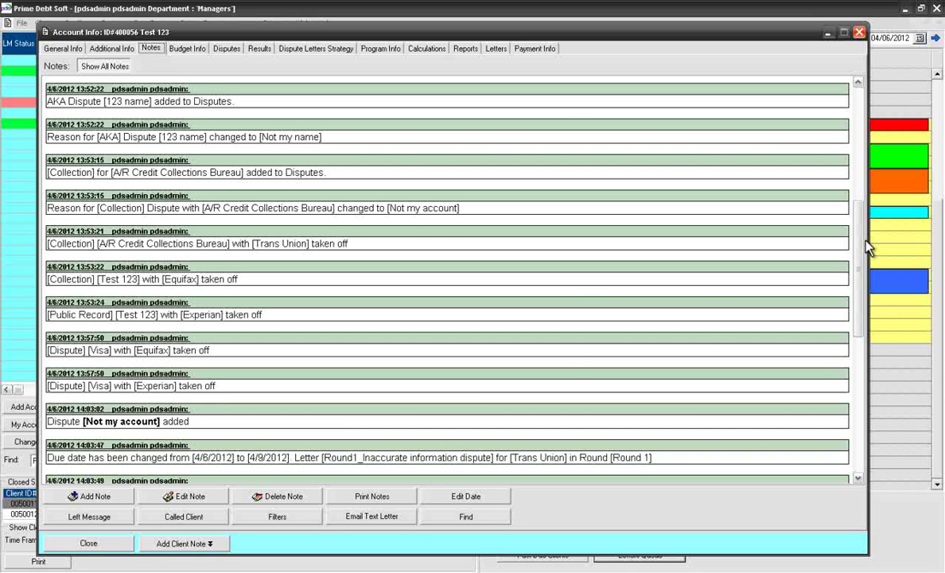
Step: Start a new note 'Test note' in enlarged, bold, italic, underlined, left-aligned Maroon text
left_click(130, 498)
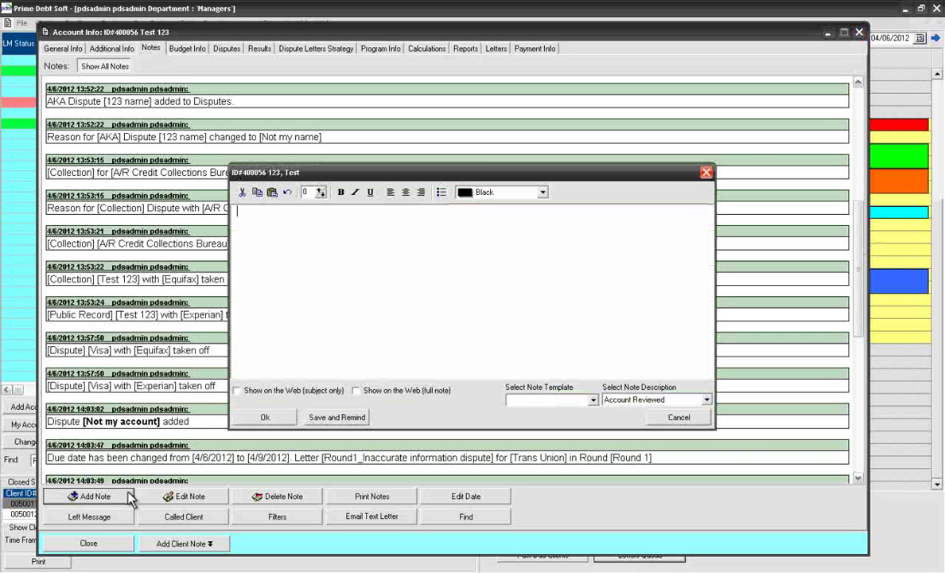
type("Test note")
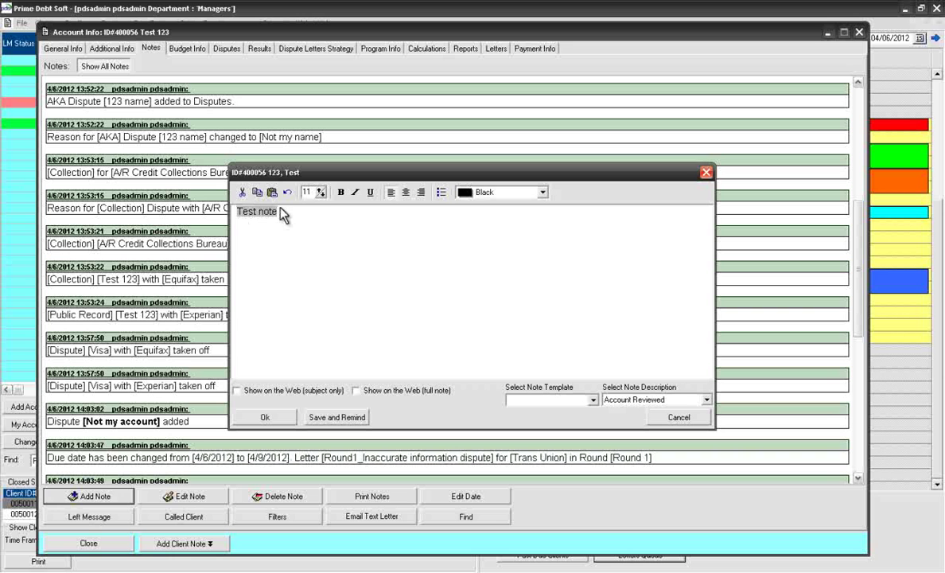
left_click(320, 193)
left_click(321, 193)
left_click(321, 193)
left_click(320, 194)
left_click(340, 192)
left_click(355, 192)
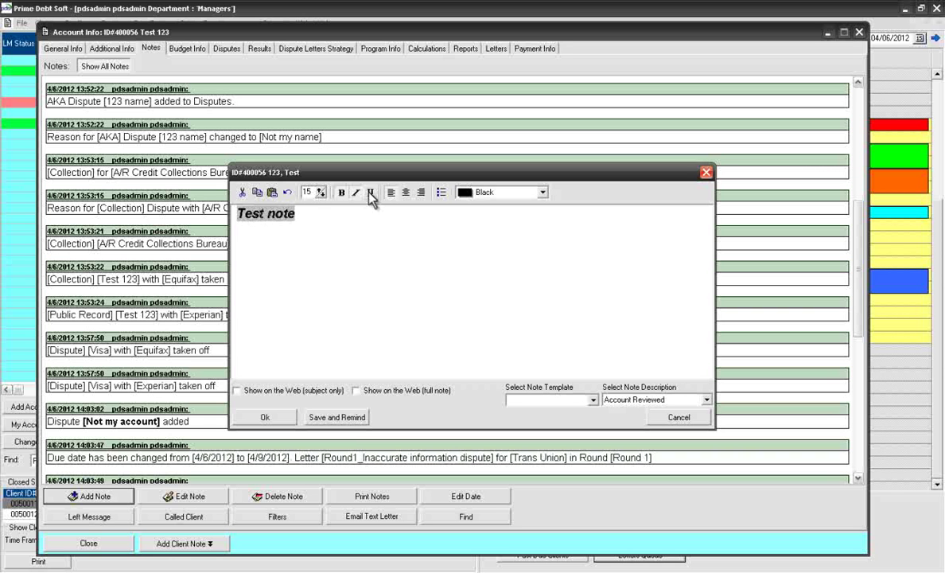
left_click(370, 192)
left_click(406, 192)
left_click(390, 192)
left_click(542, 192)
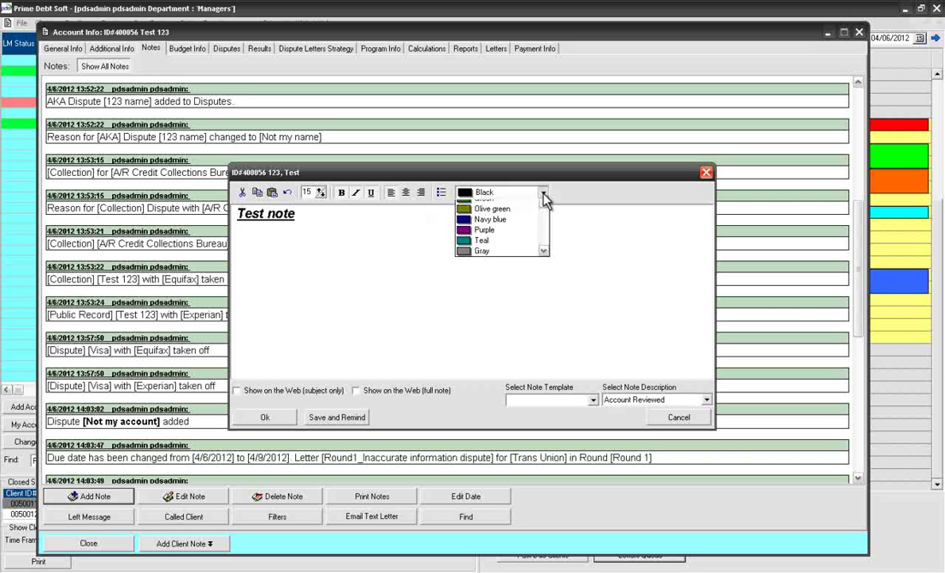
left_click(487, 204)
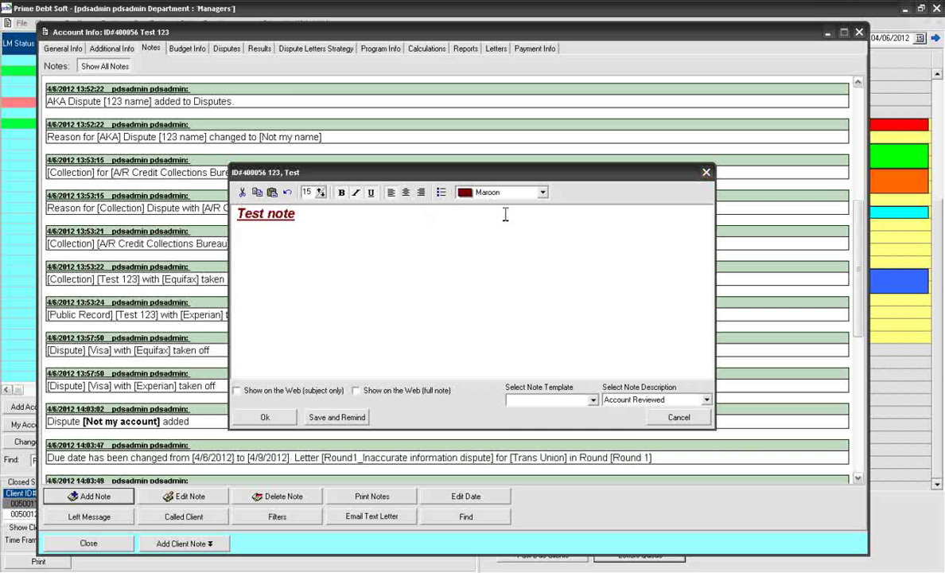
Step: Load the Account Manager Not Available template into the note and save it
left_click(593, 400)
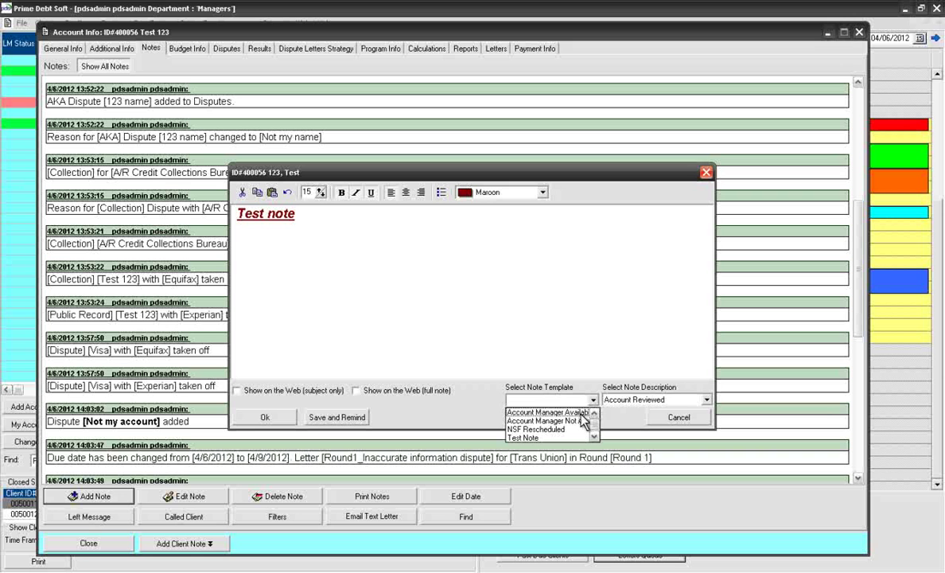
left_click(577, 421)
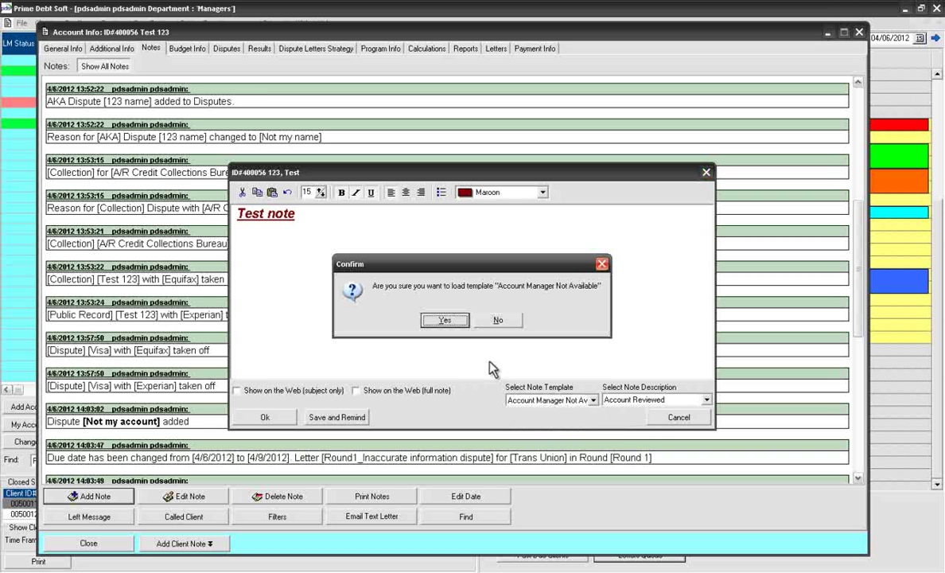
left_click(458, 324)
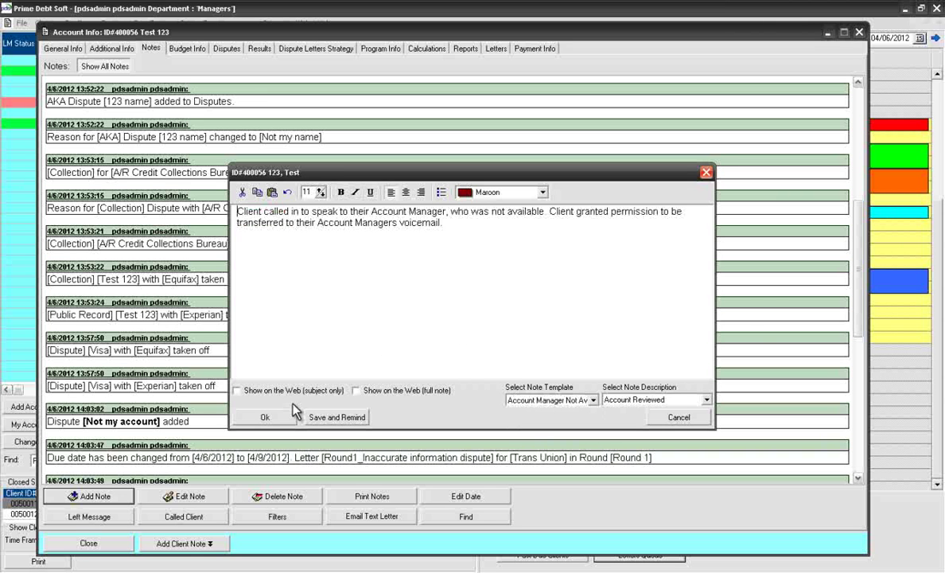
left_click(268, 417)
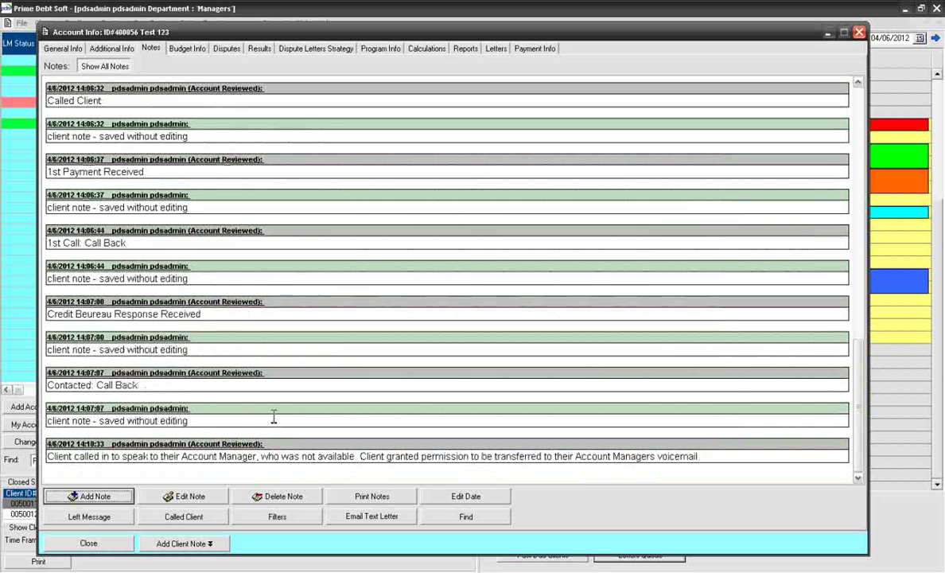
Step: View the client's budget info, then the program info showing $445 over 6 months
left_click(187, 48)
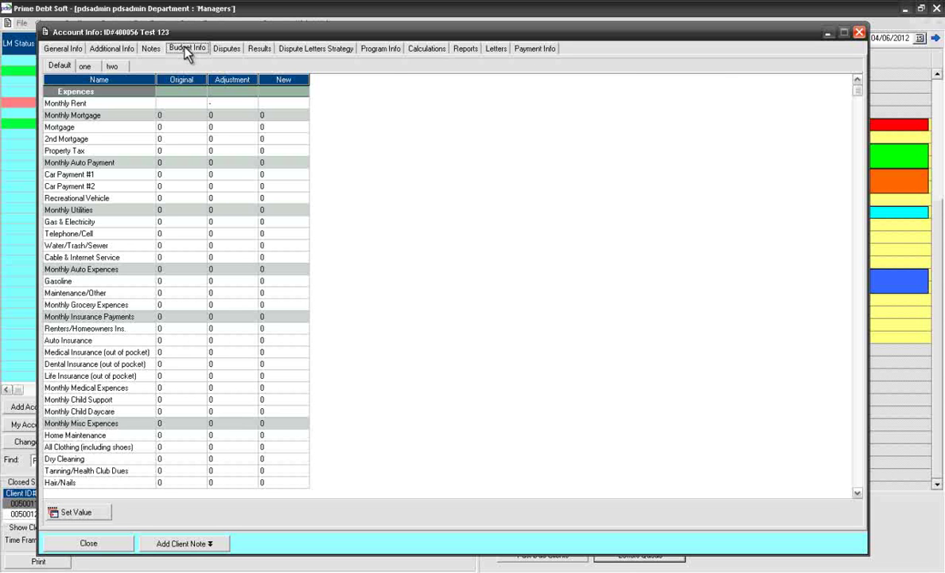
left_click(382, 50)
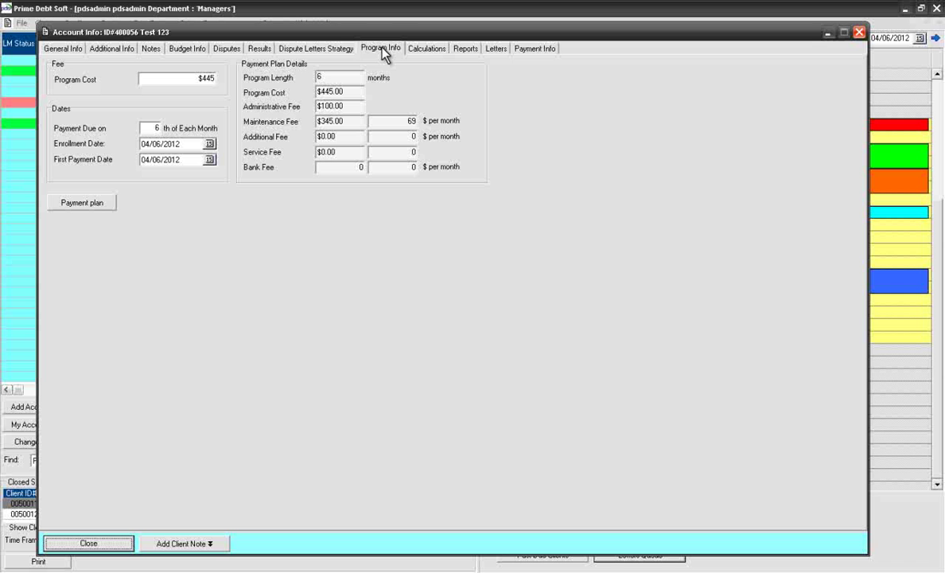
Step: Split the 4/6/2012 $100 administrative fee into $50 charges on the 6th and 10th, and save
left_click(86, 205)
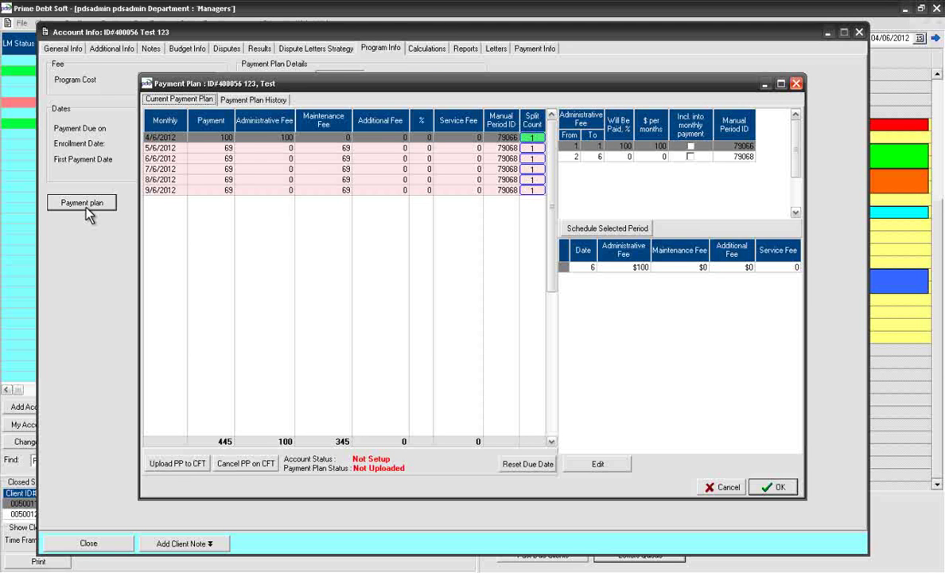
double_click(179, 140)
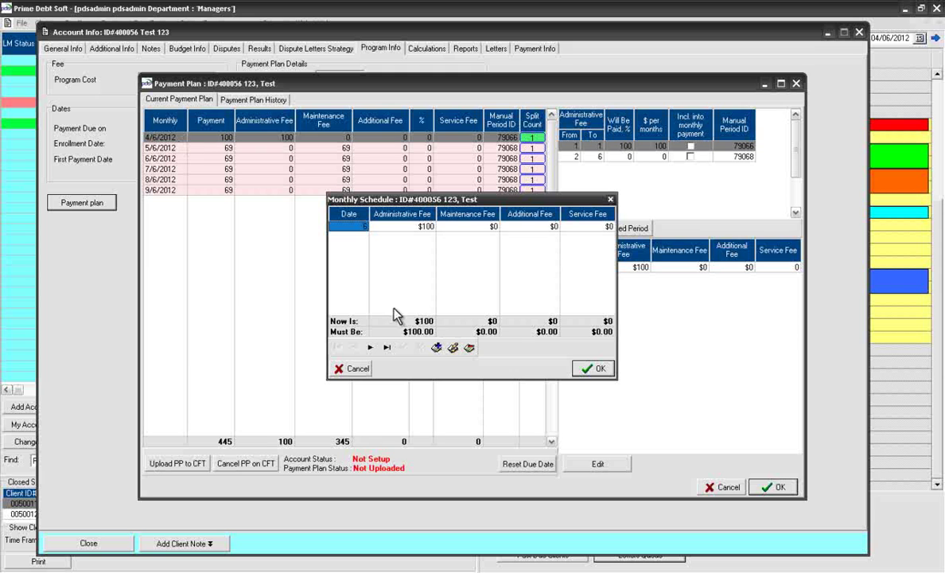
left_click(436, 349)
type("10")
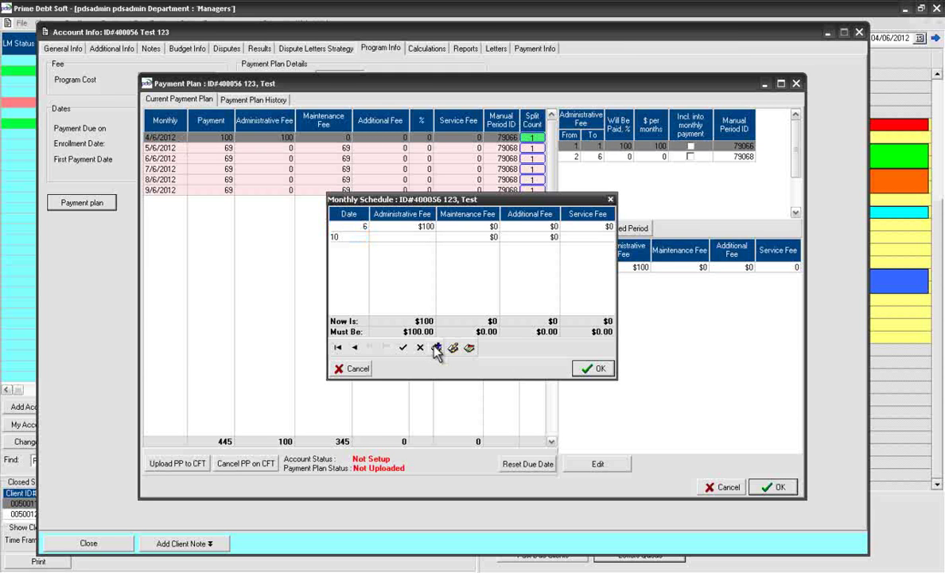
left_click(428, 238)
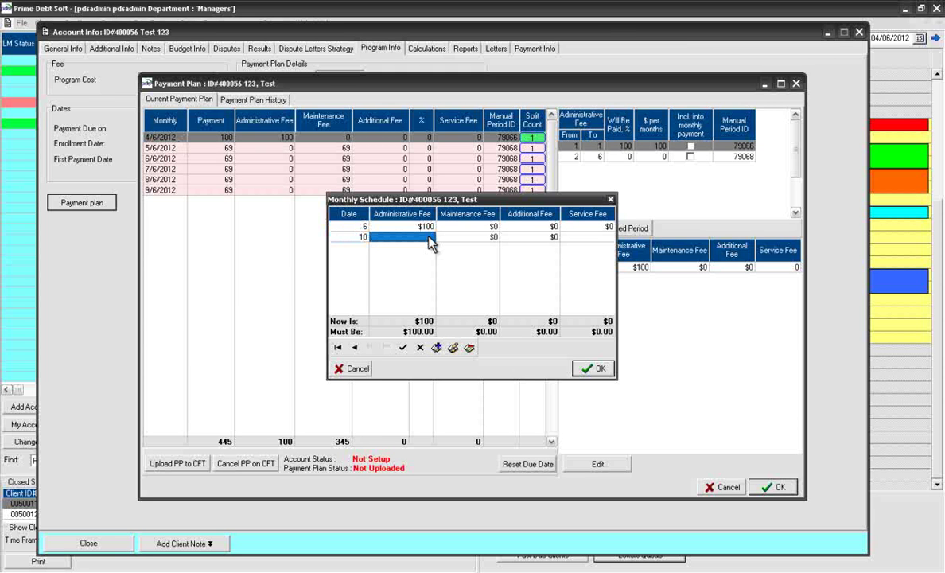
type("50")
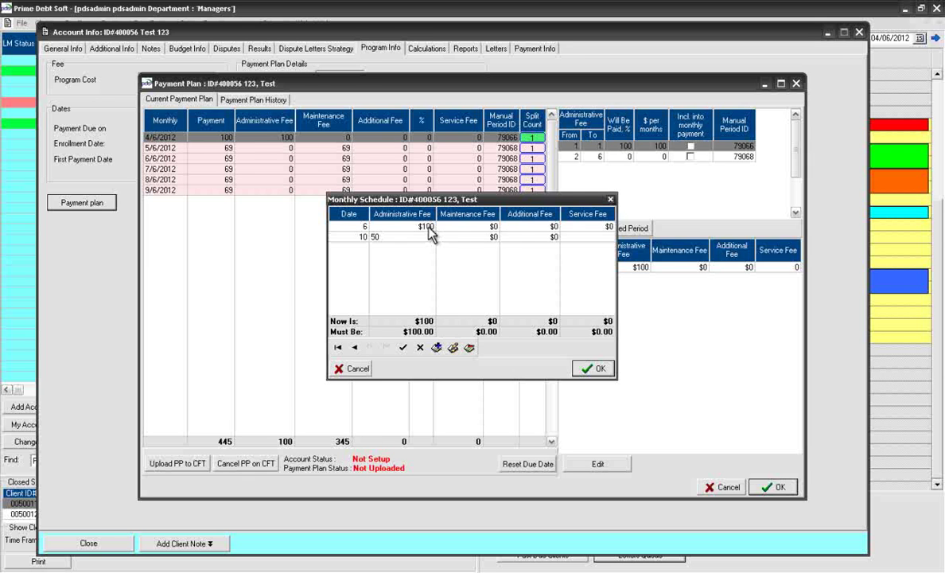
left_click(428, 227)
type("50")
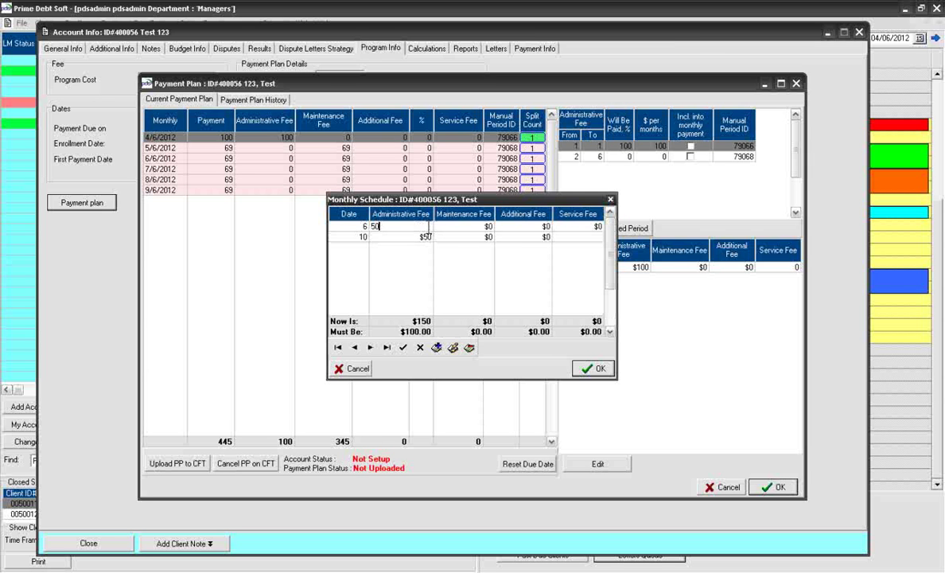
left_click(596, 371)
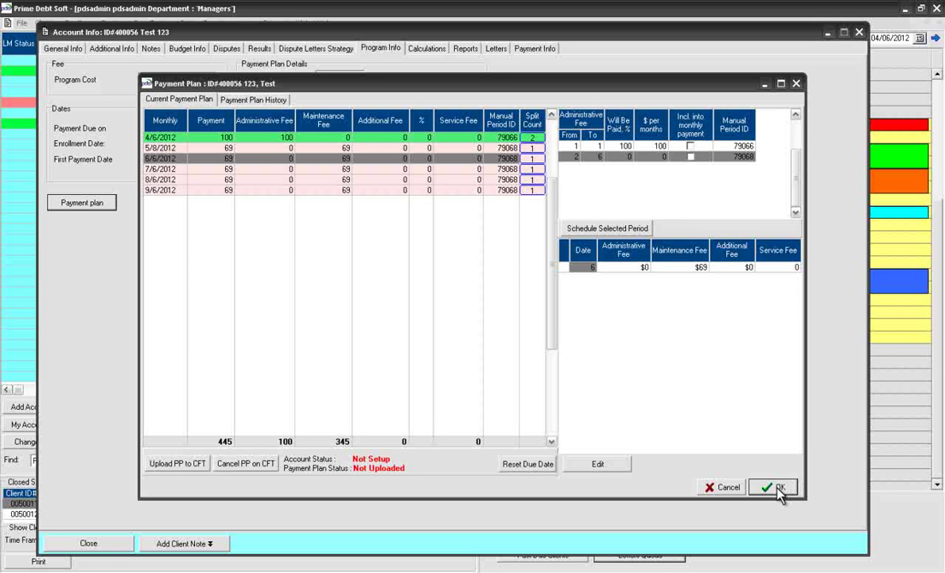
left_click(778, 488)
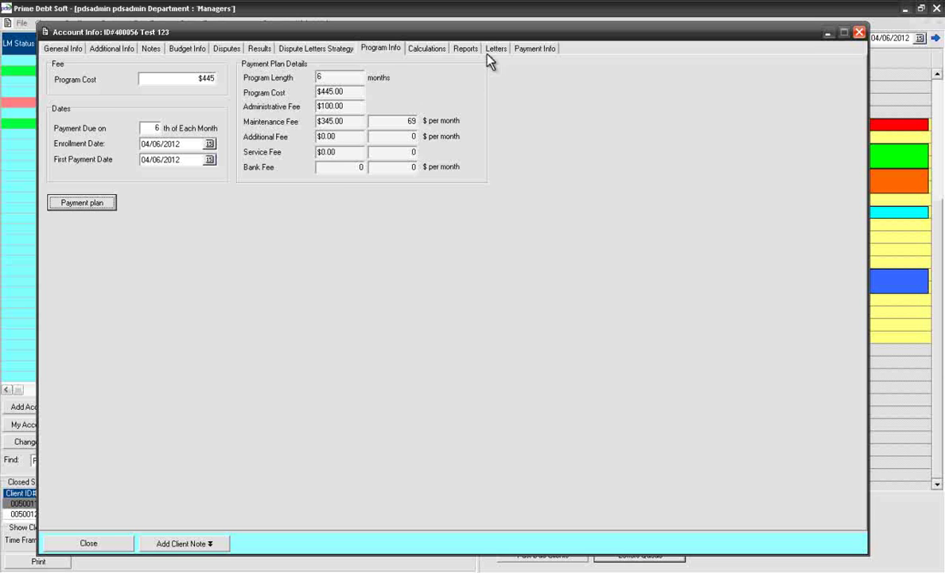
Step: Add an active 'Very good client' warning to the client's account
left_click(495, 48)
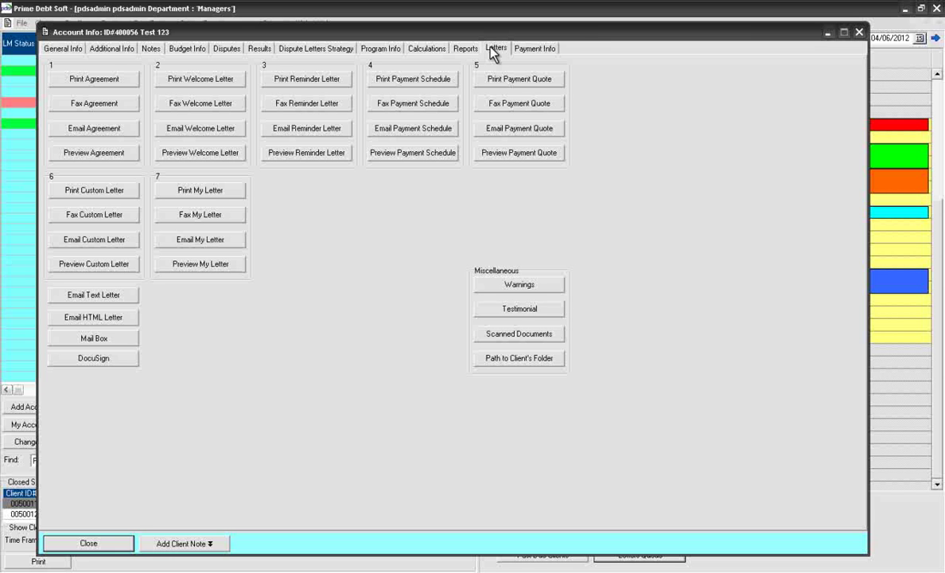
left_click(524, 288)
left_click(439, 289)
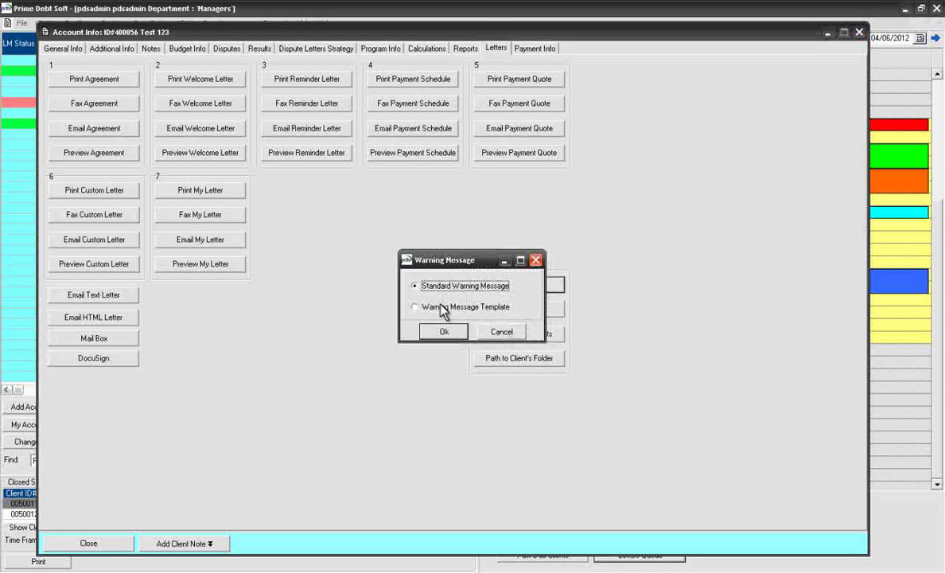
left_click(443, 332)
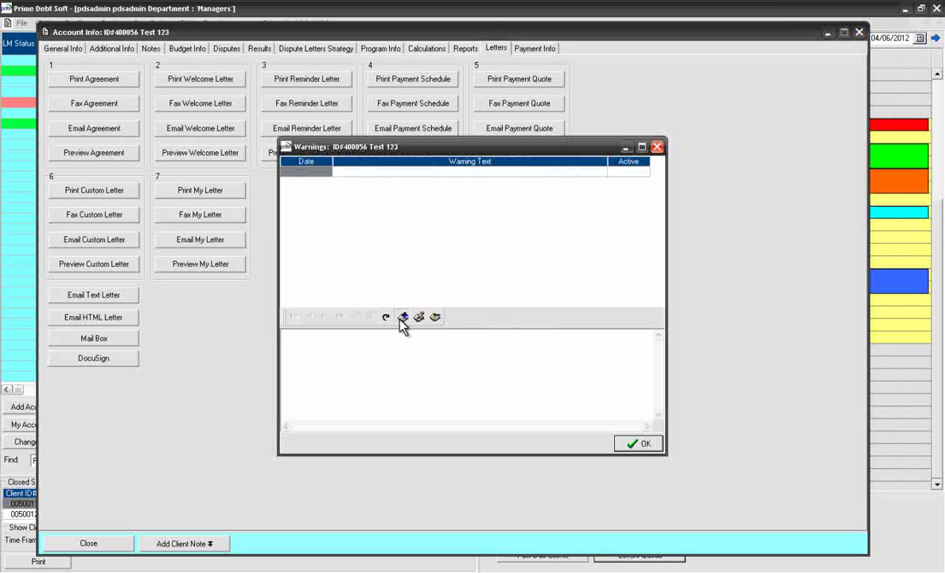
left_click(398, 315)
type("Very good client")
left_click(342, 403)
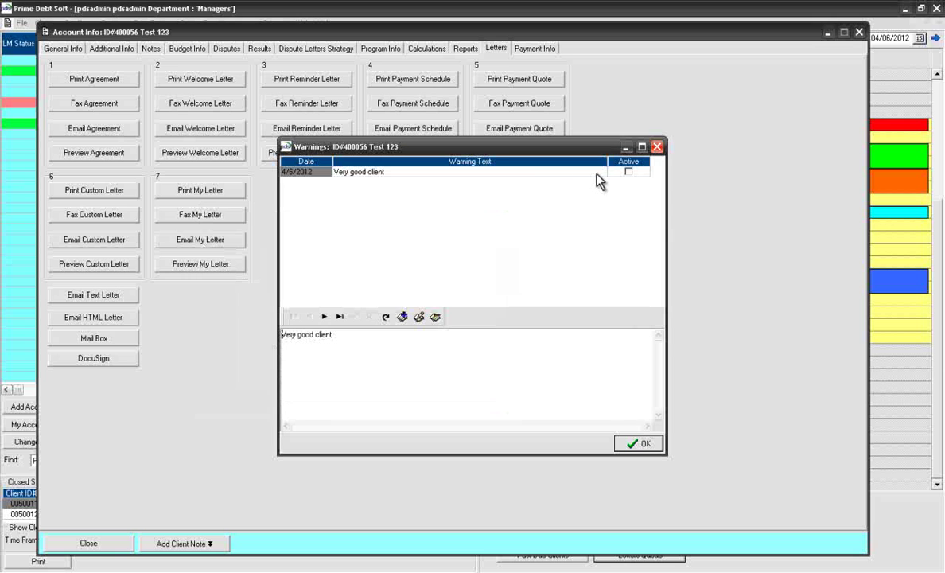
left_click(627, 173)
left_click(627, 173)
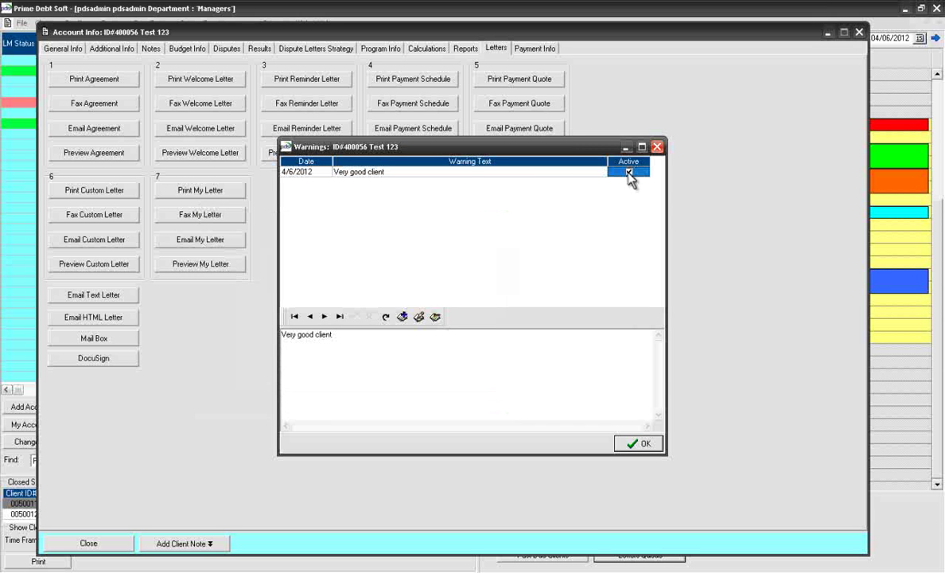
left_click(646, 445)
Step: Reopen the test client's account from recent accounts, dismissing the warning popup
left_click(118, 548)
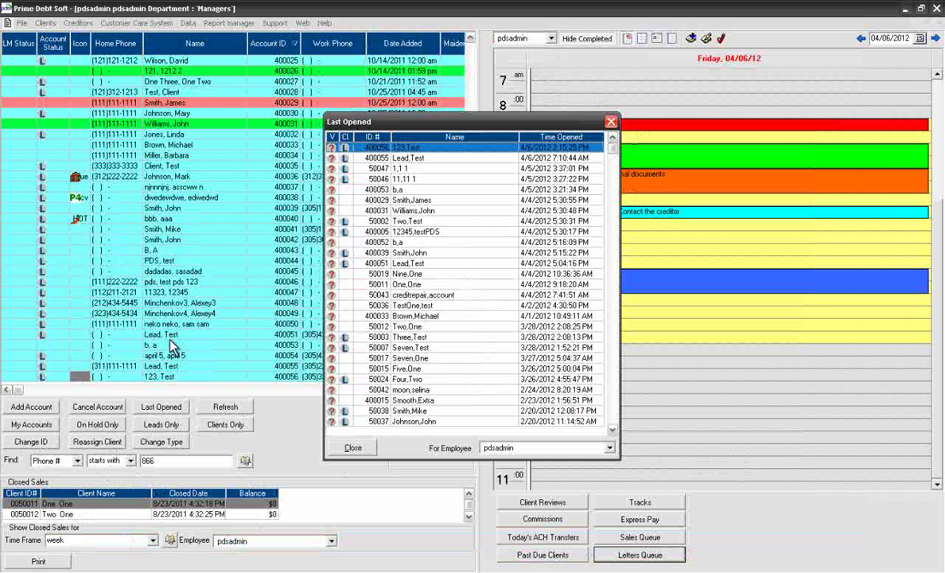
double_click(422, 149)
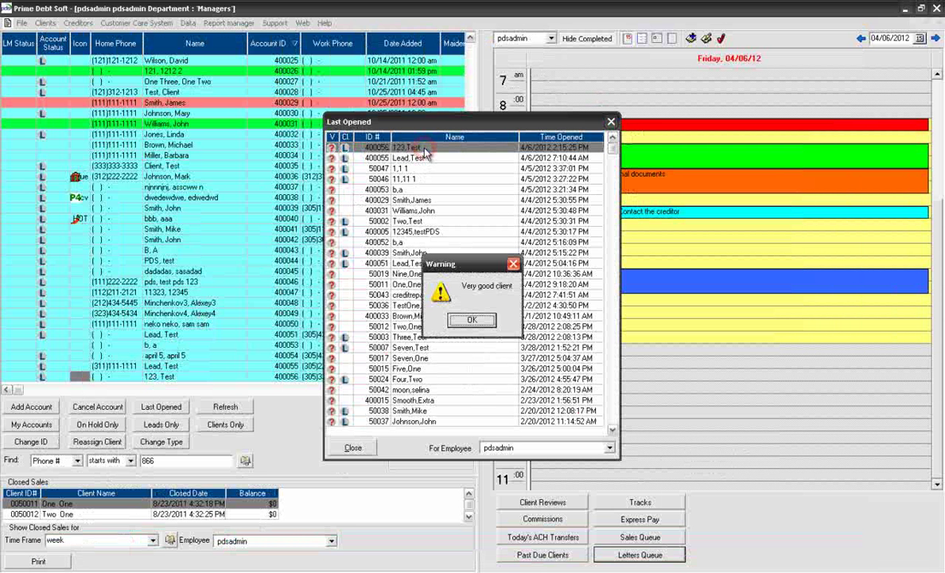
left_click(463, 323)
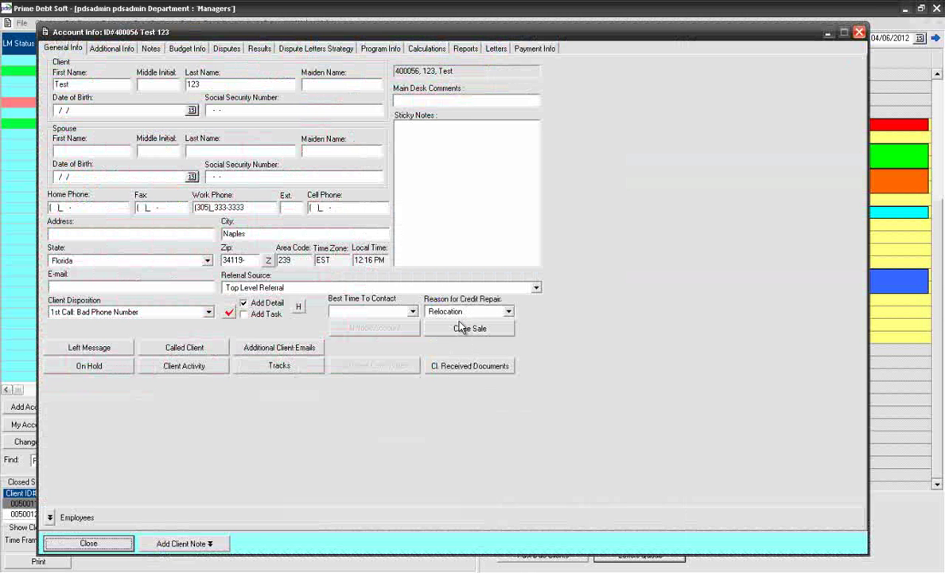
Step: From Letters, open Scanned Documents and start a new Limited Power of Attorney document
left_click(493, 49)
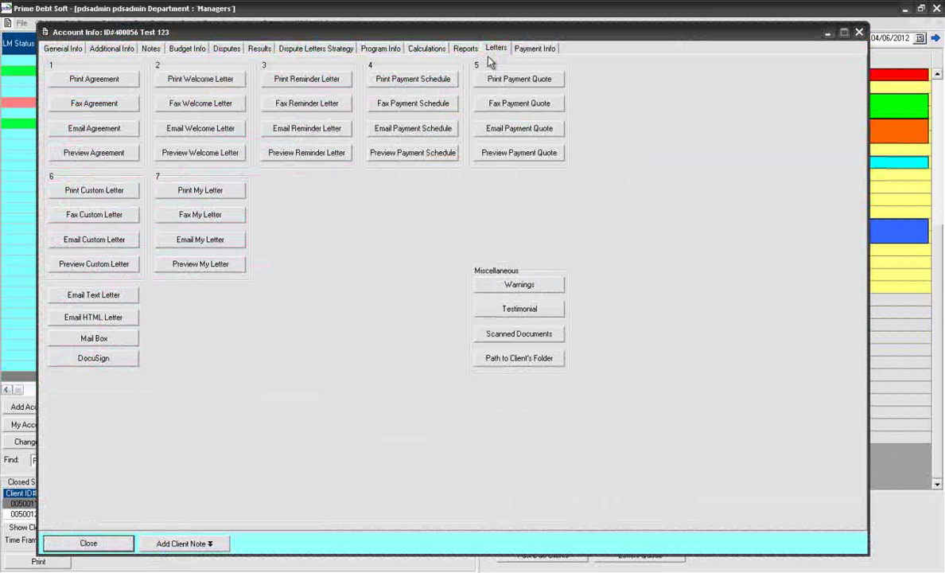
left_click(502, 335)
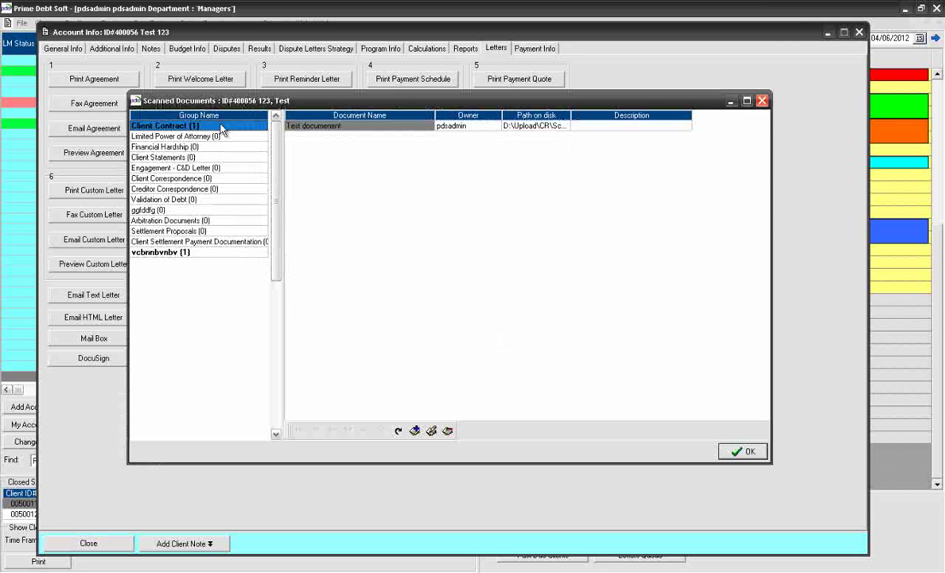
key("Down")
key("Down")
key("Down")
key("Down")
key("Down")
key("Down")
key("Down")
key("Down")
key("Down")
key("Down")
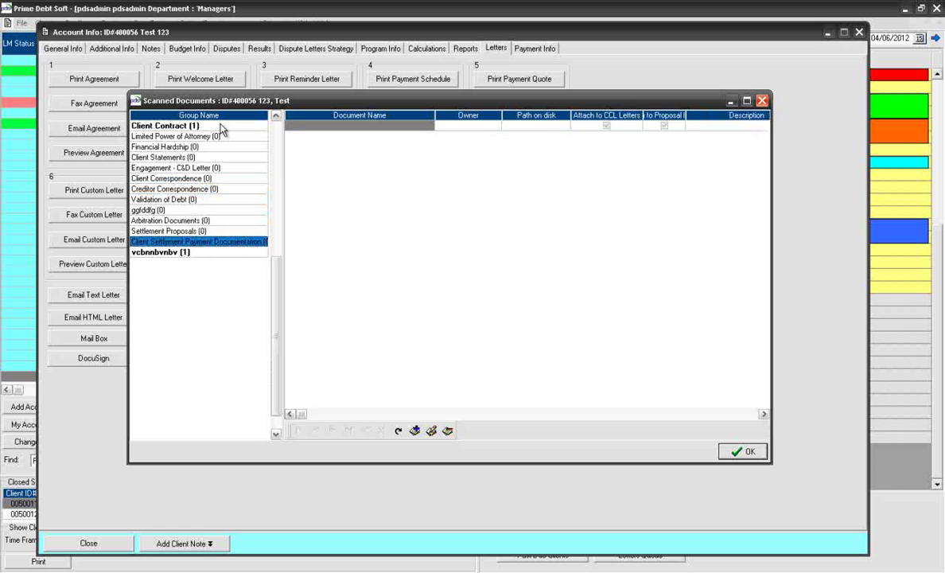
key("Up")
key("Up")
key("Up")
key("Up")
key("Up")
key("Up")
key("Up")
key("Up")
key("Up")
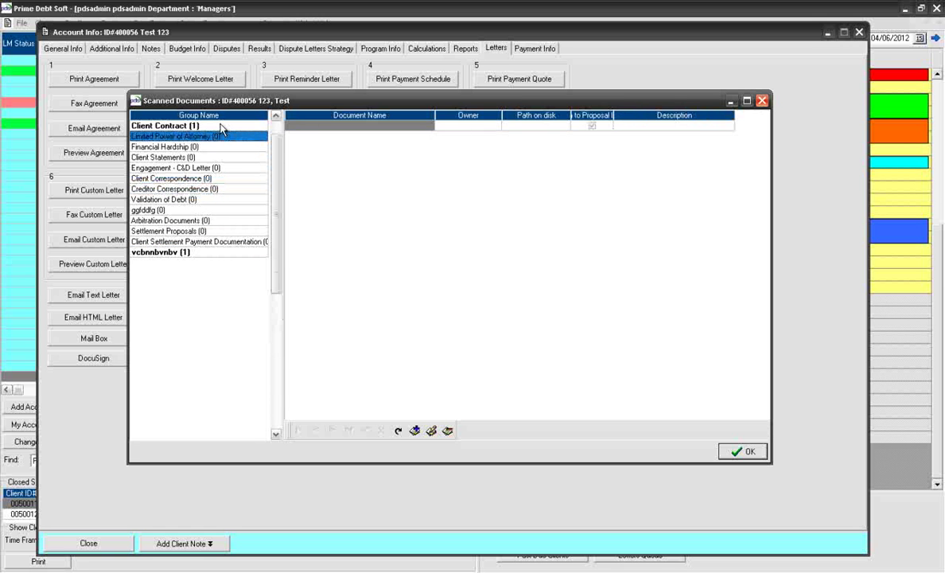
left_click(321, 250)
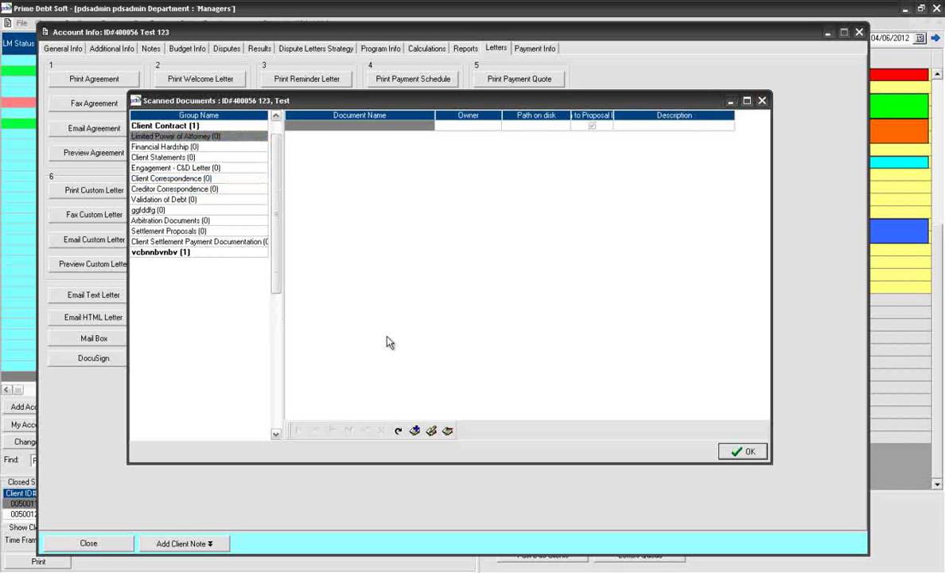
left_click(414, 430)
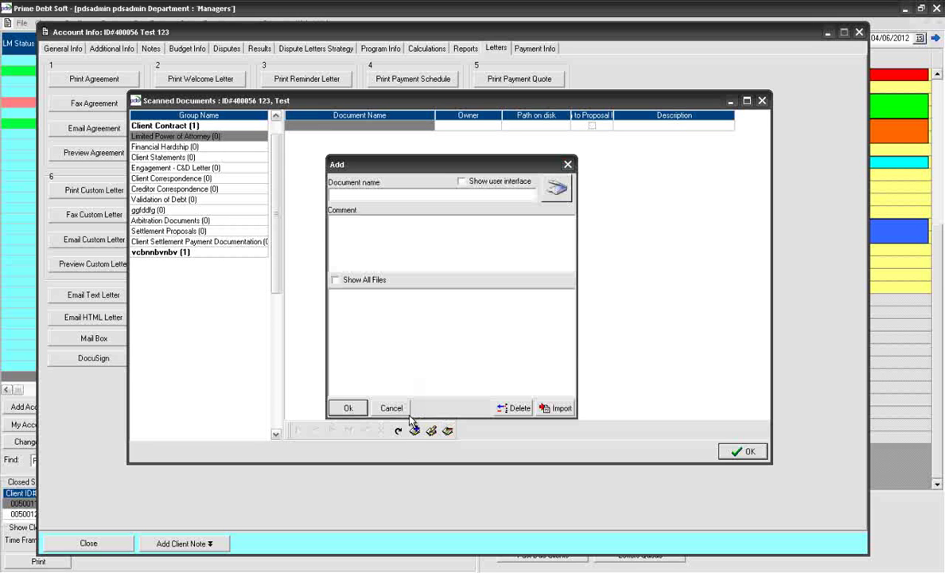
Step: Save 'Test document' imported from file 400039_Agreement_01, then close Scanned Documents
left_click(345, 195)
type("Test document")
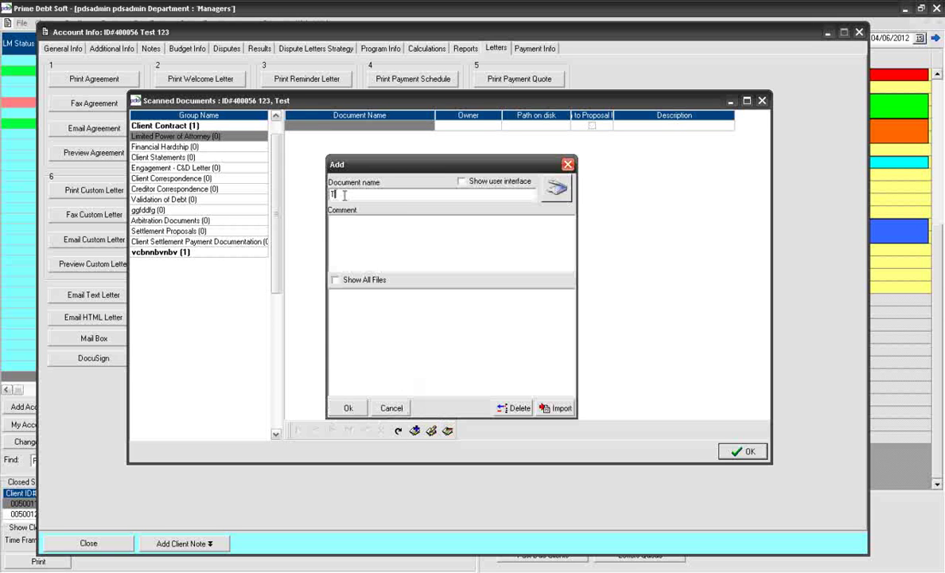
left_click(548, 195)
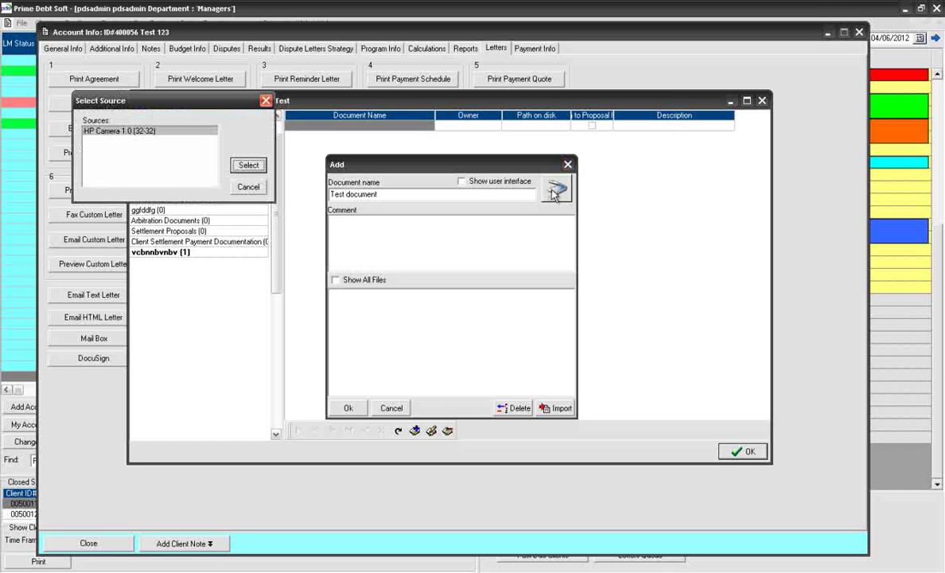
left_click(256, 187)
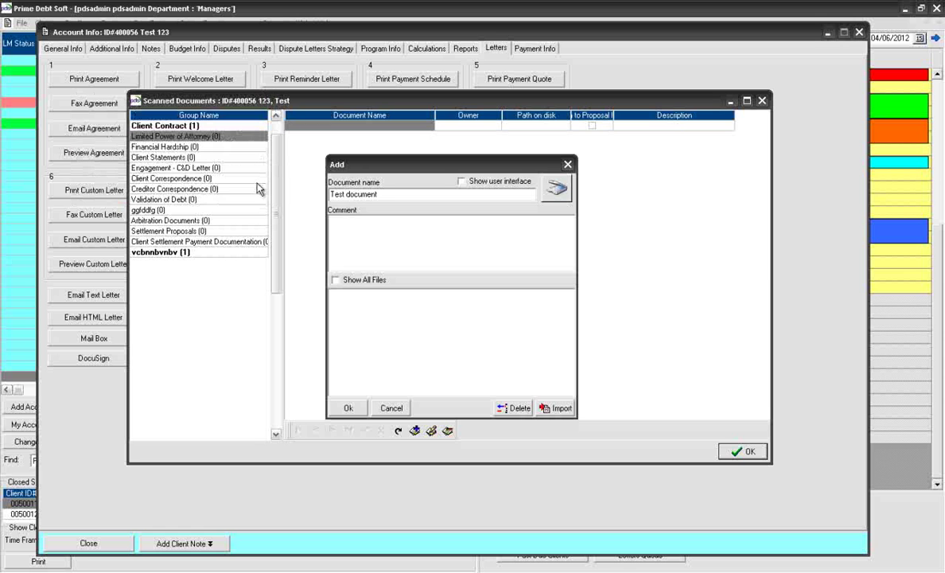
left_click(551, 408)
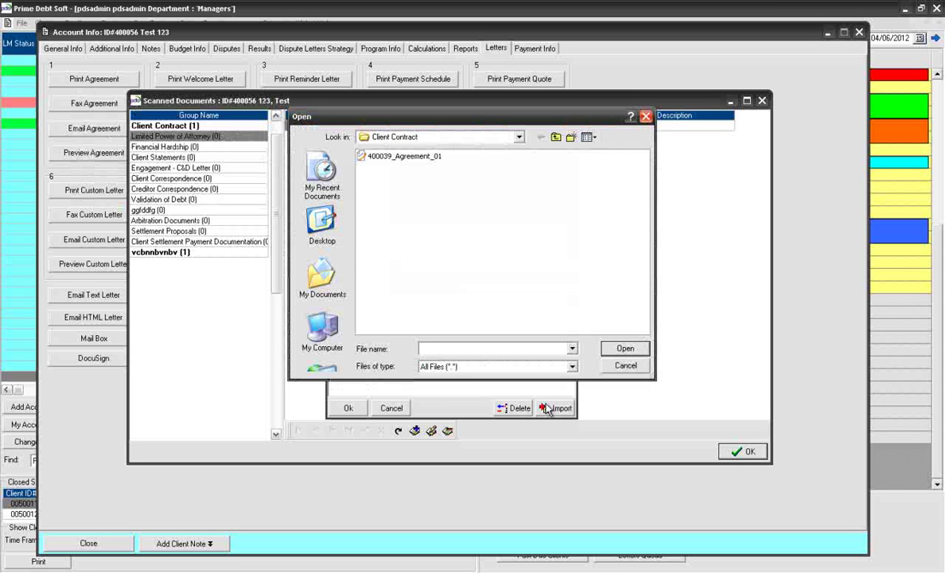
left_click(415, 159)
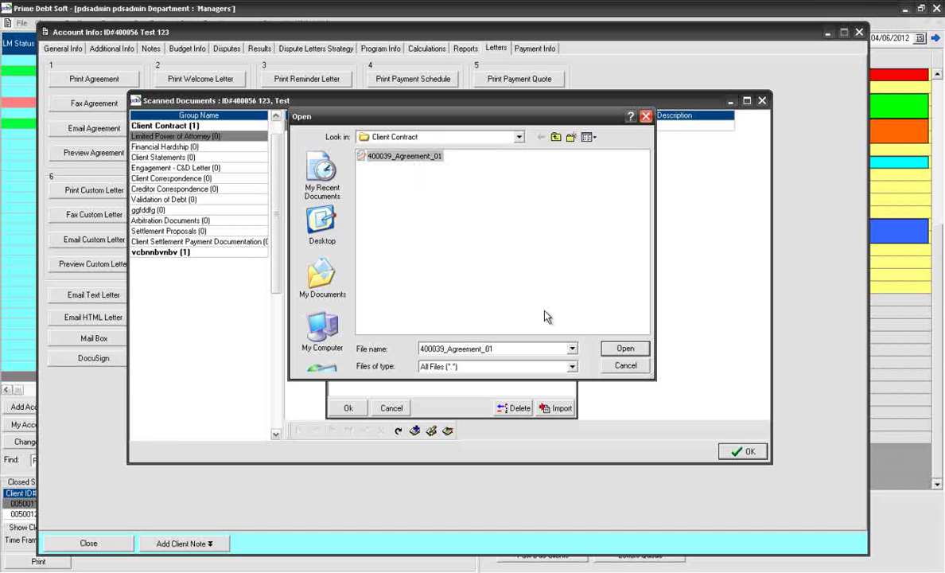
left_click(625, 348)
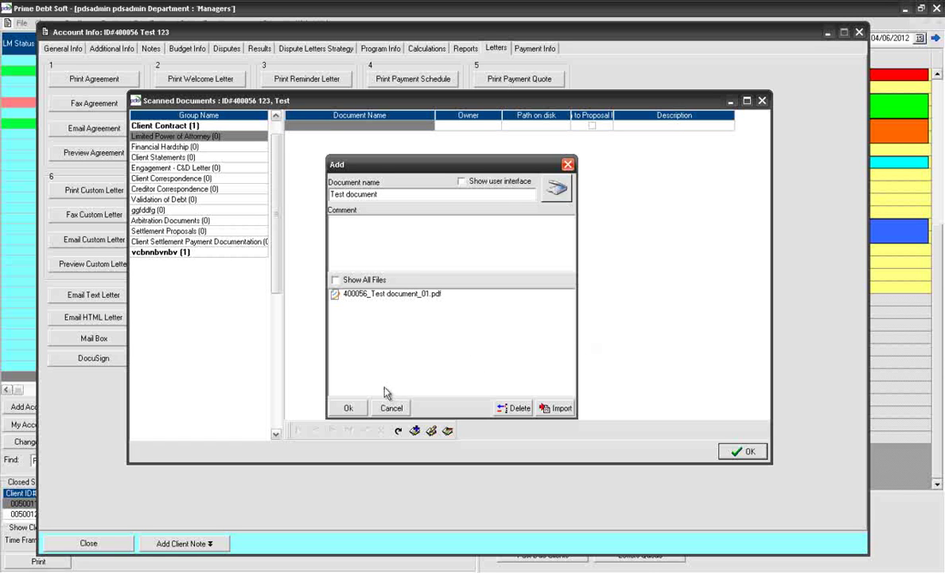
left_click(348, 407)
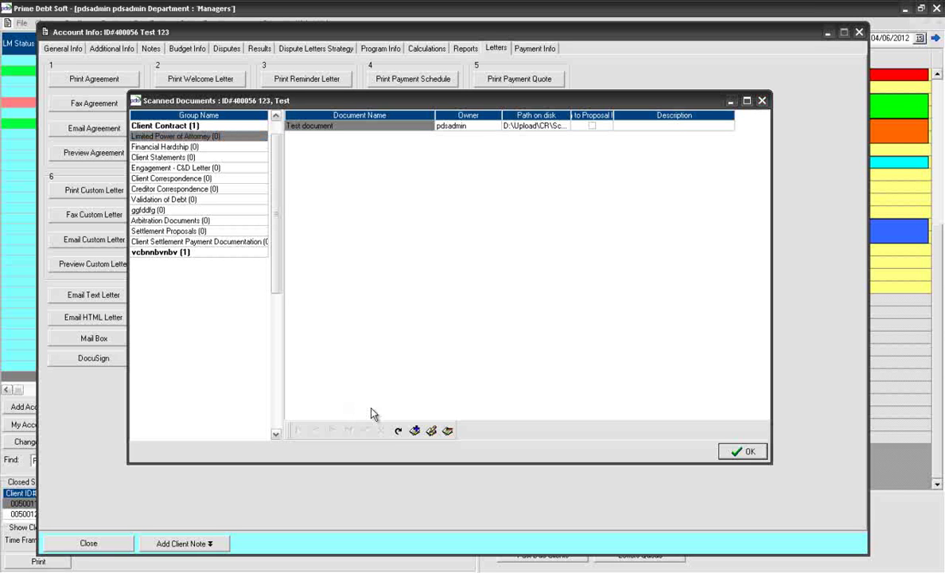
left_click(737, 451)
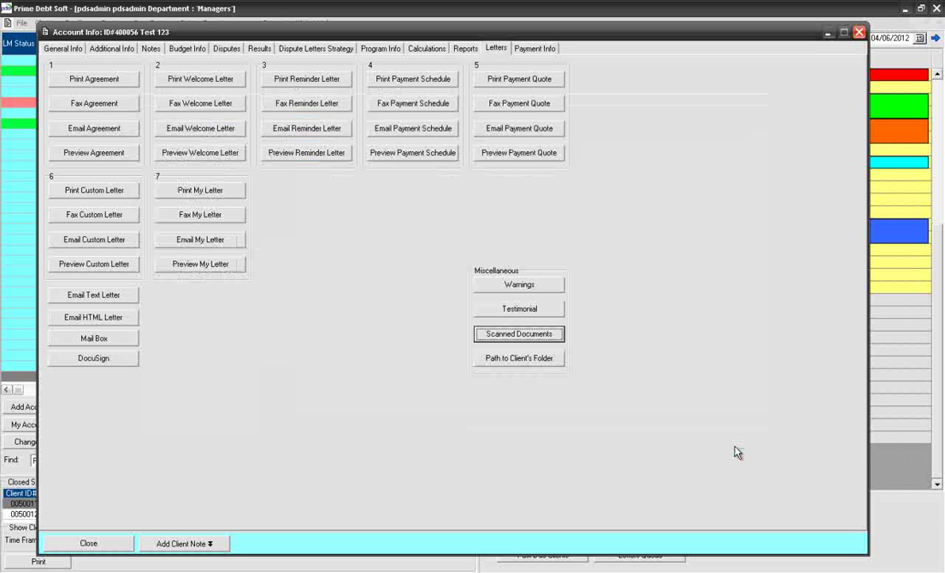
Step: Switch to the client's Payment Info tab
left_click(535, 50)
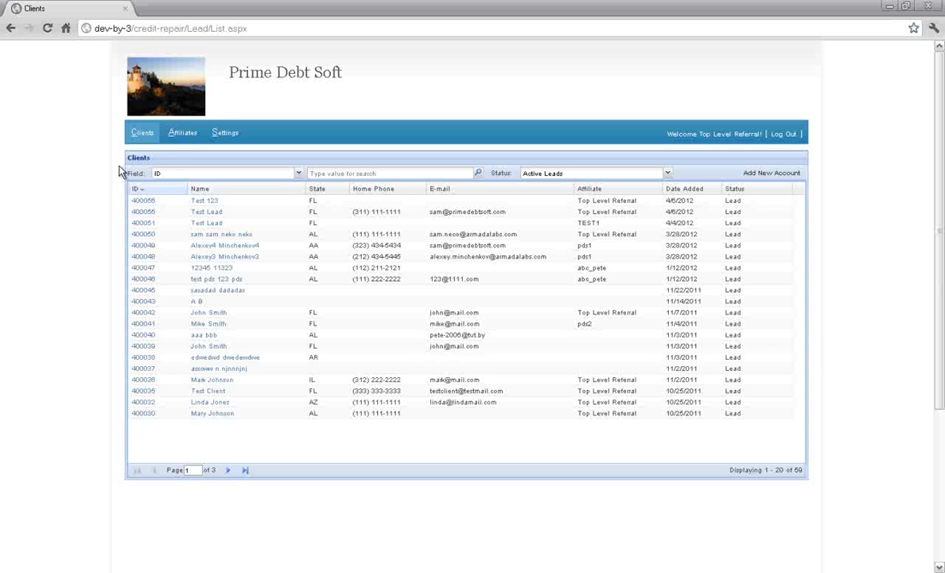
Step: Review Top Level Referral's invitations and commissions, then return to its General Info
left_click(173, 137)
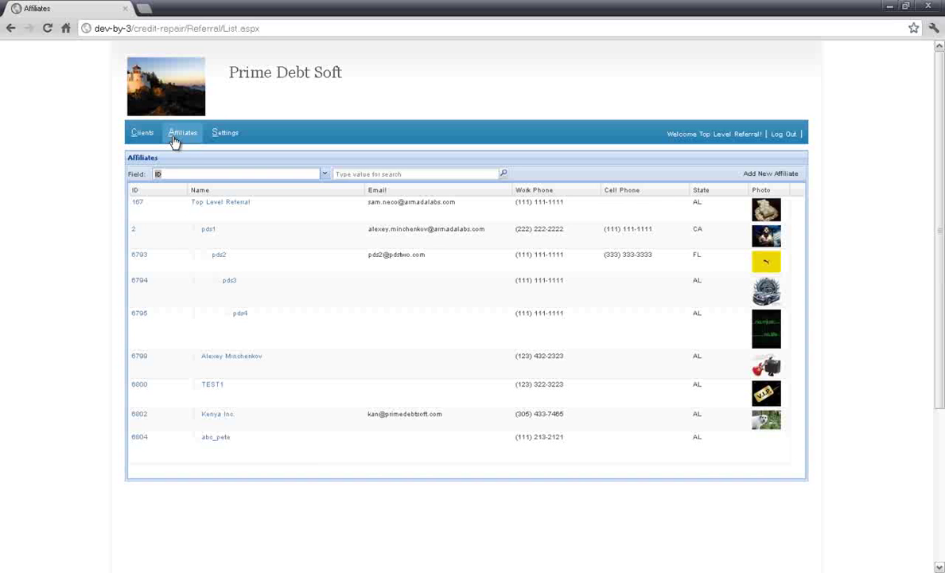
left_click(202, 207)
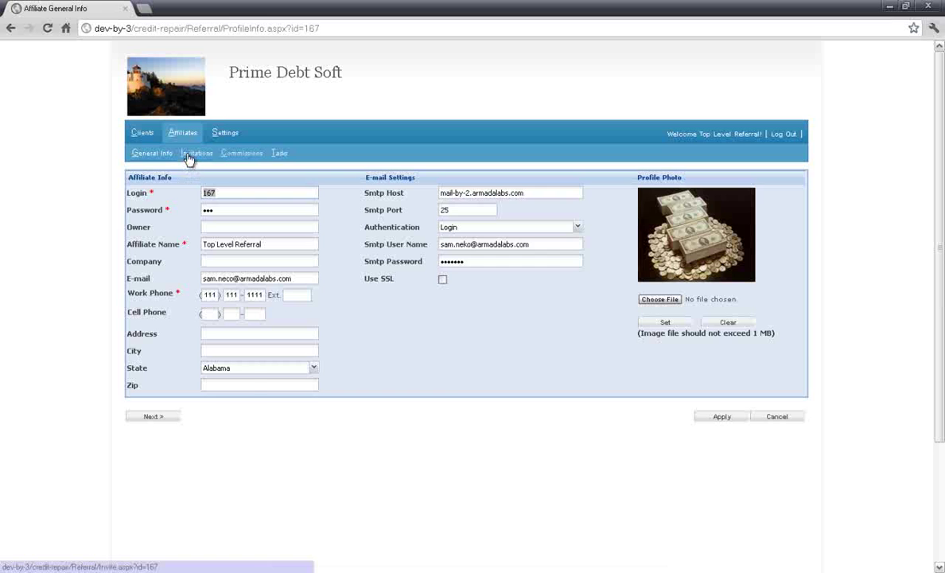
left_click(189, 154)
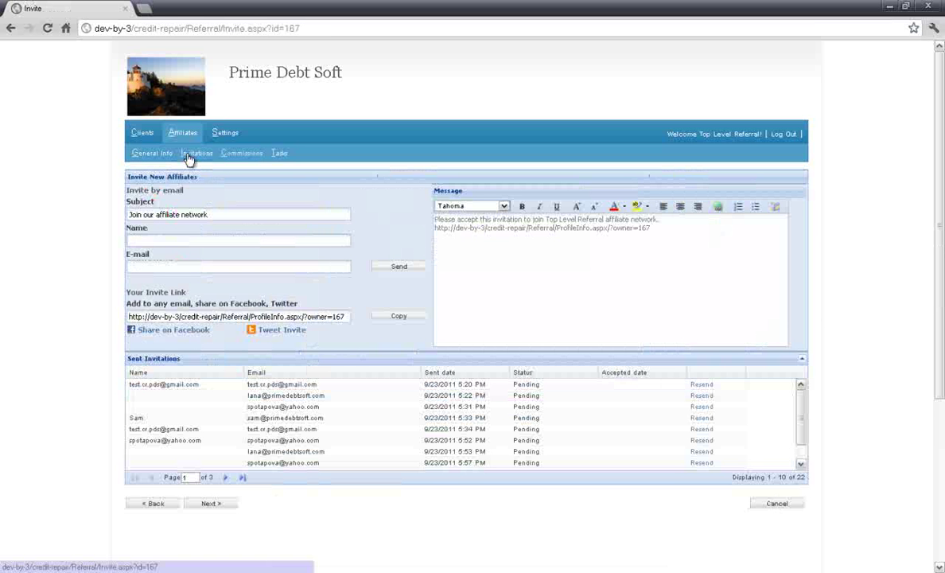
left_click(233, 158)
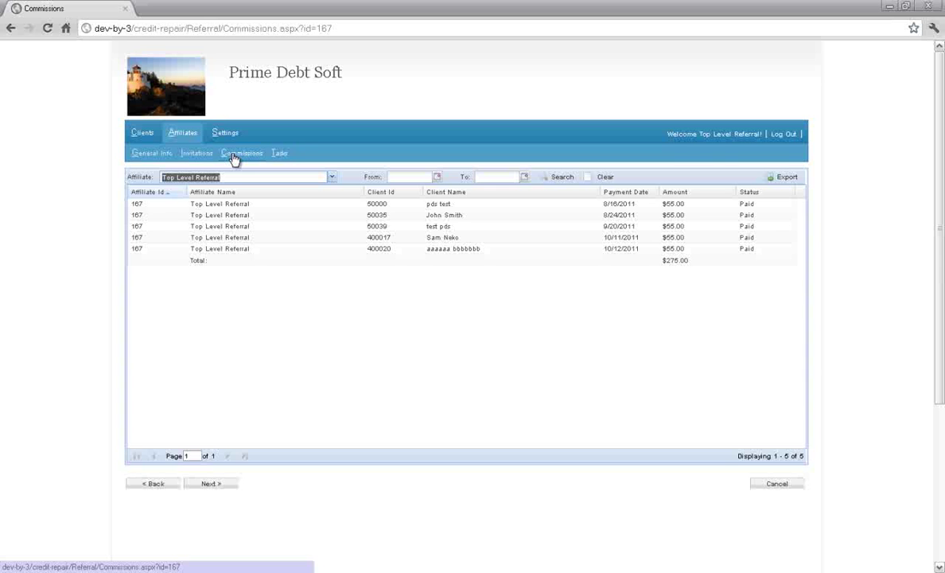
left_click(148, 156)
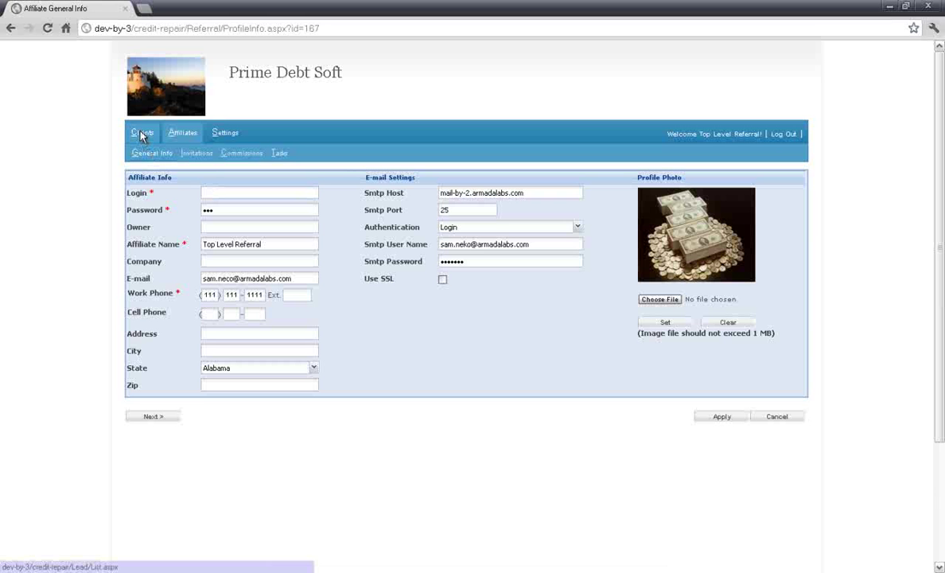
Step: Open lead Test 123, expand its Affiliate Info, then return to the Clients list
left_click(141, 133)
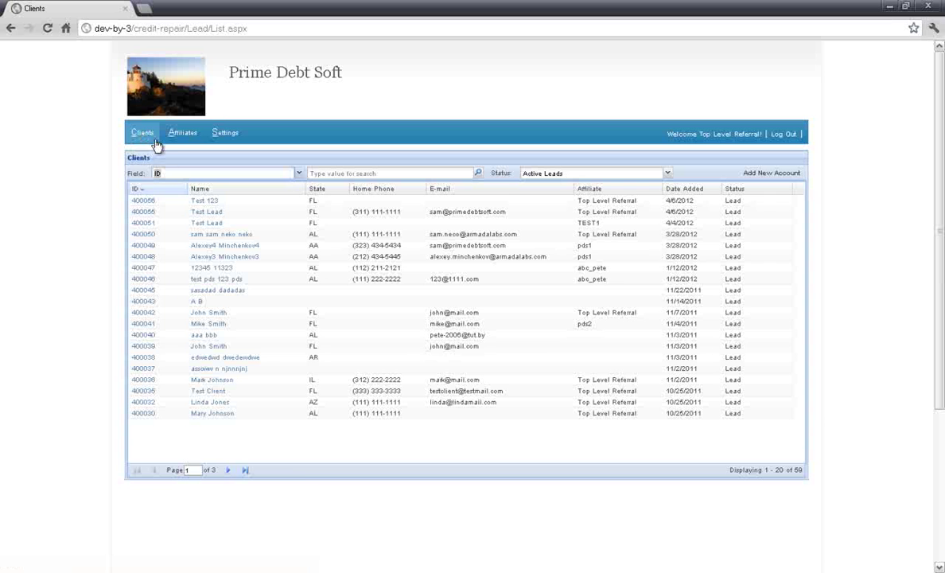
left_click(200, 201)
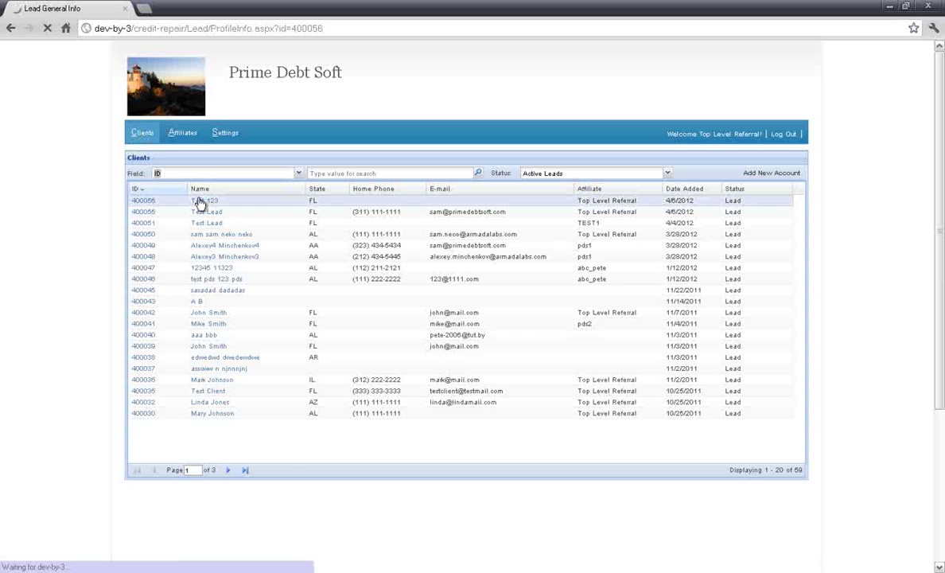
left_click(801, 395)
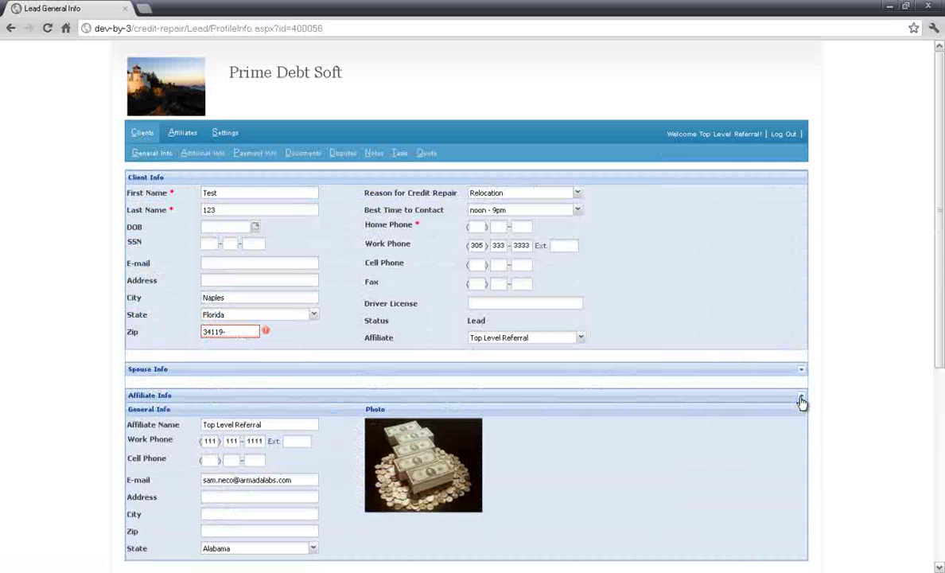
scroll(802, 403, "down", 1)
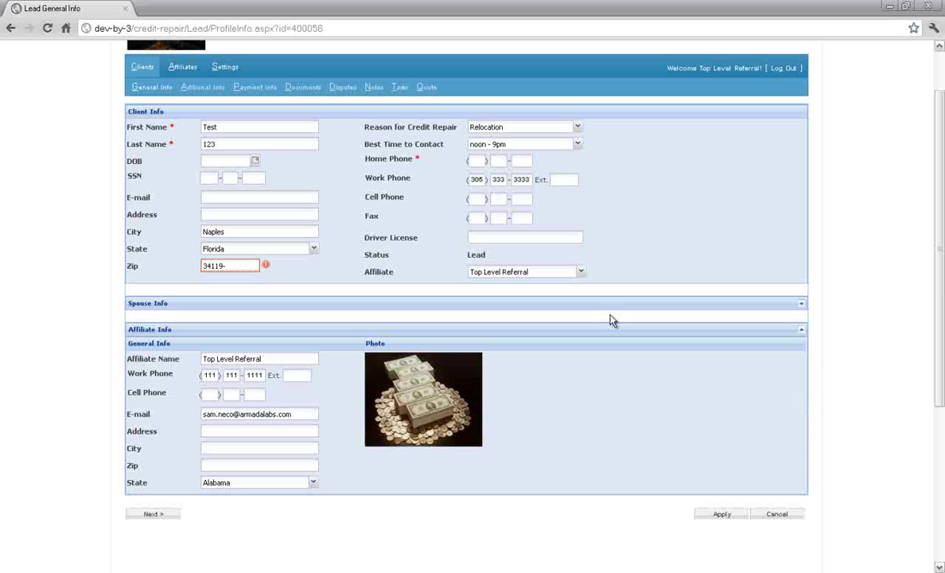
left_click(142, 69)
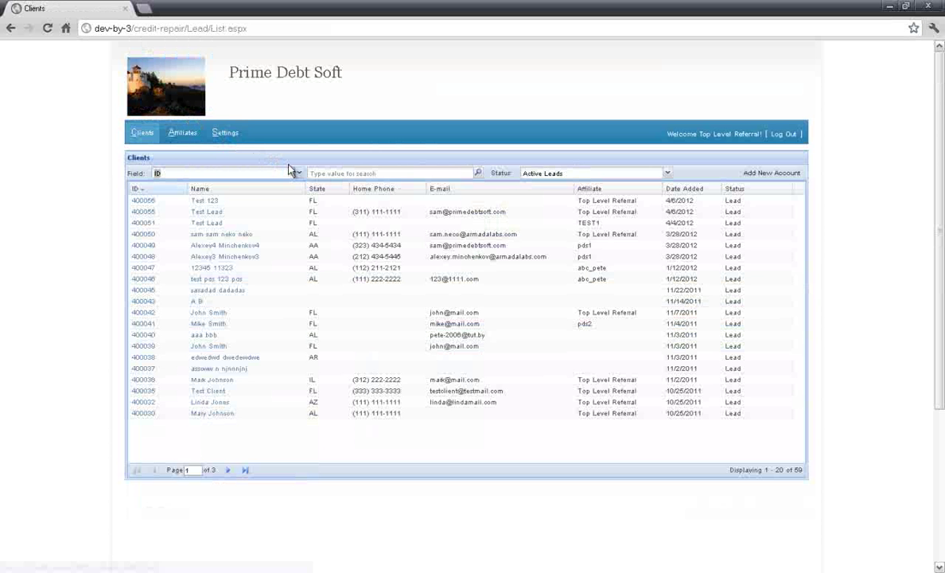
Step: Browse the searchable client fields in the search-by list, leaving it on ID
left_click(298, 174)
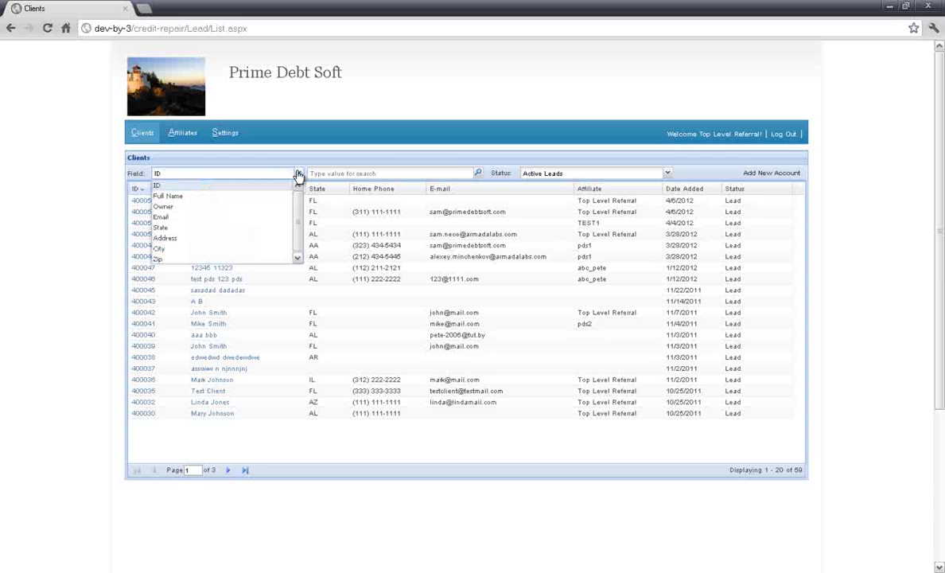
key("Down")
key("Down")
key("Down")
key("Down")
key("Down")
key("Down")
key("Down")
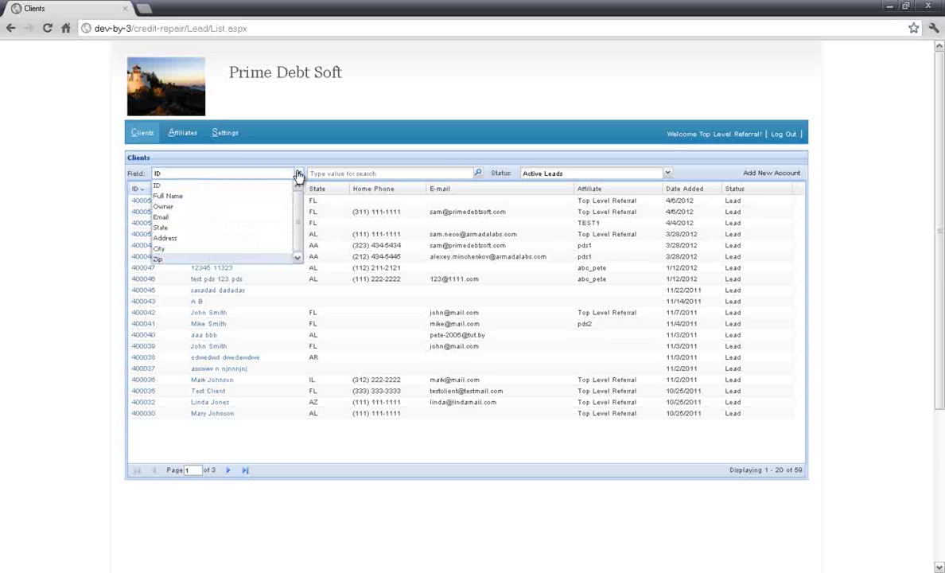
key("Up")
key("Up")
key("Up")
key("Up")
key("Up")
key("Up")
key("Up")
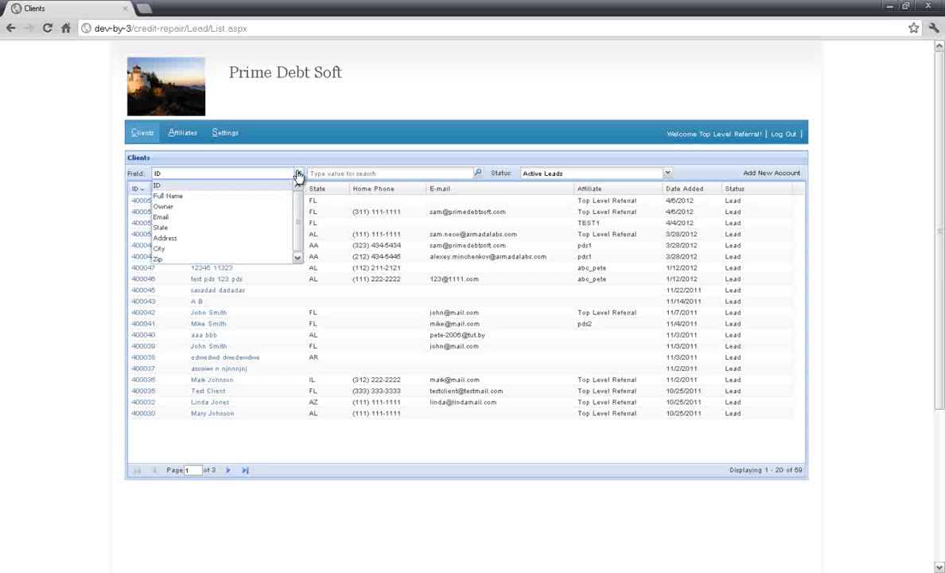
Step: Check the status filter, keep Active Leads, and open the newest lead's General Info
left_click(398, 173)
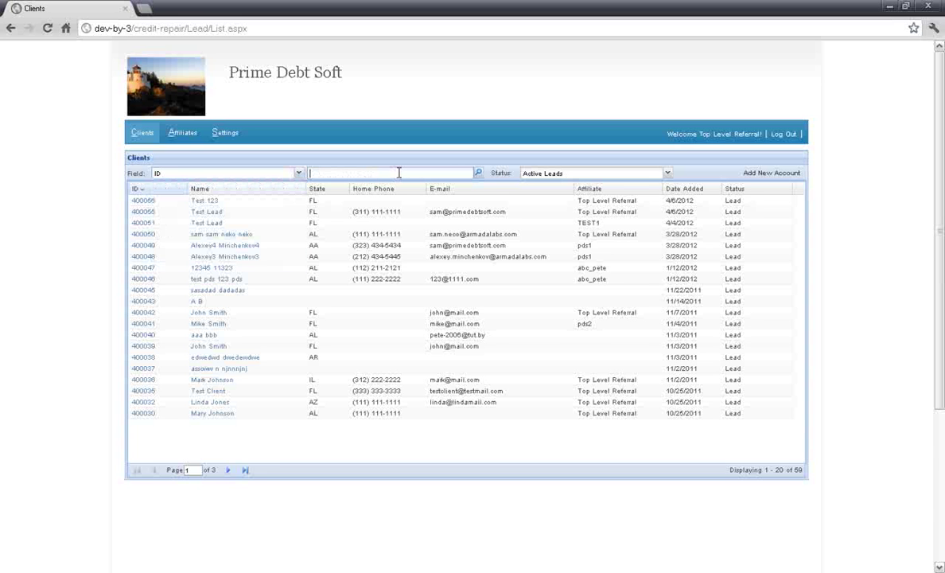
left_click(667, 174)
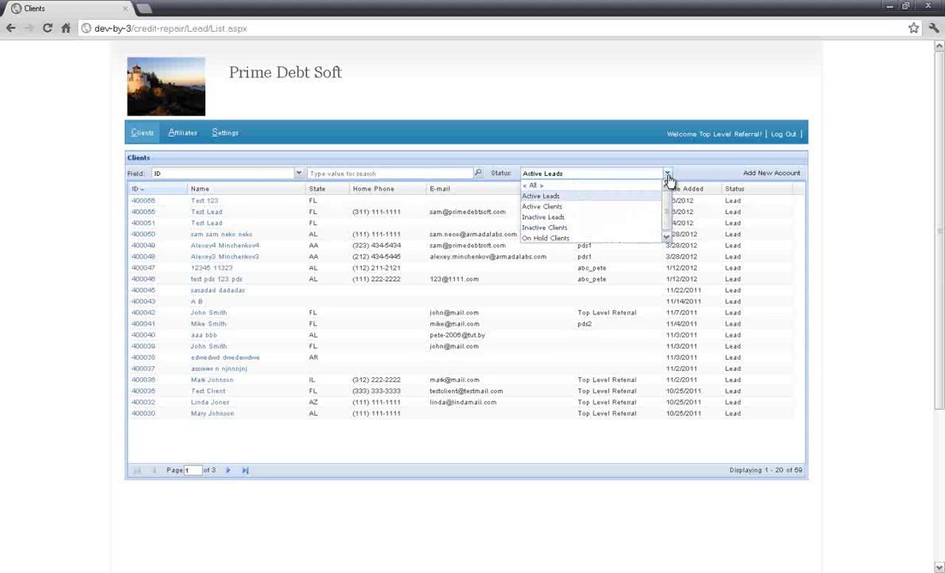
left_click(667, 174)
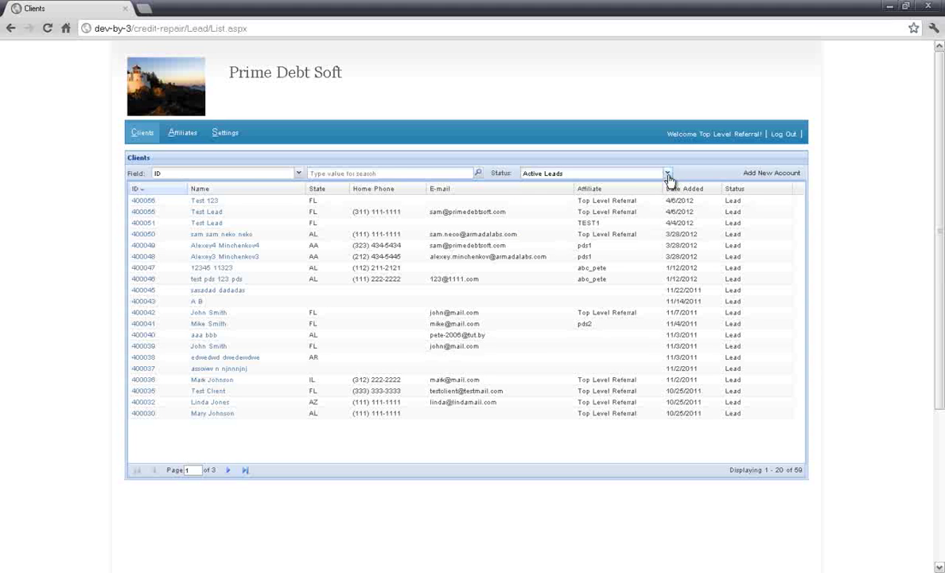
left_click(204, 201)
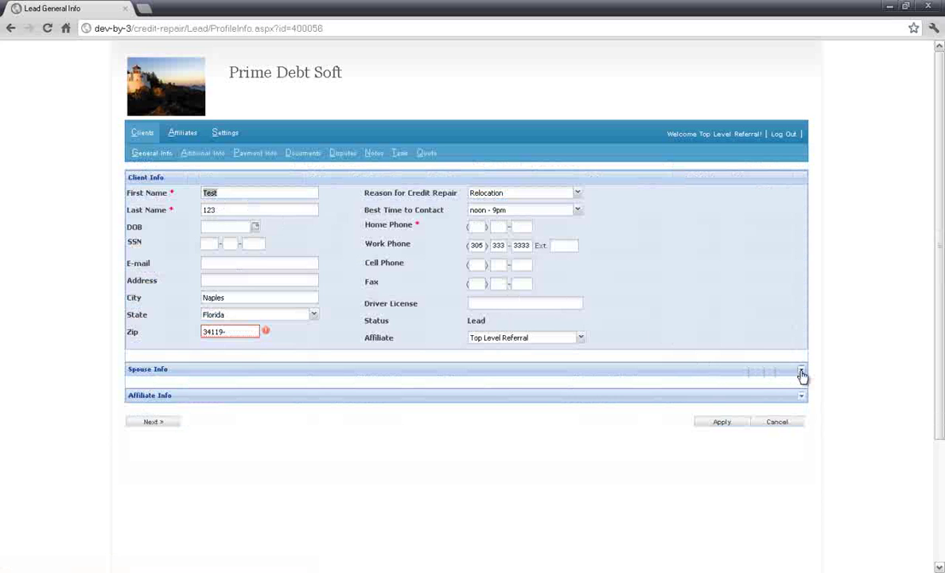
Step: Expand and review the Spouse Info and Affiliate Info sections, then go to Payment Info
left_click(801, 371)
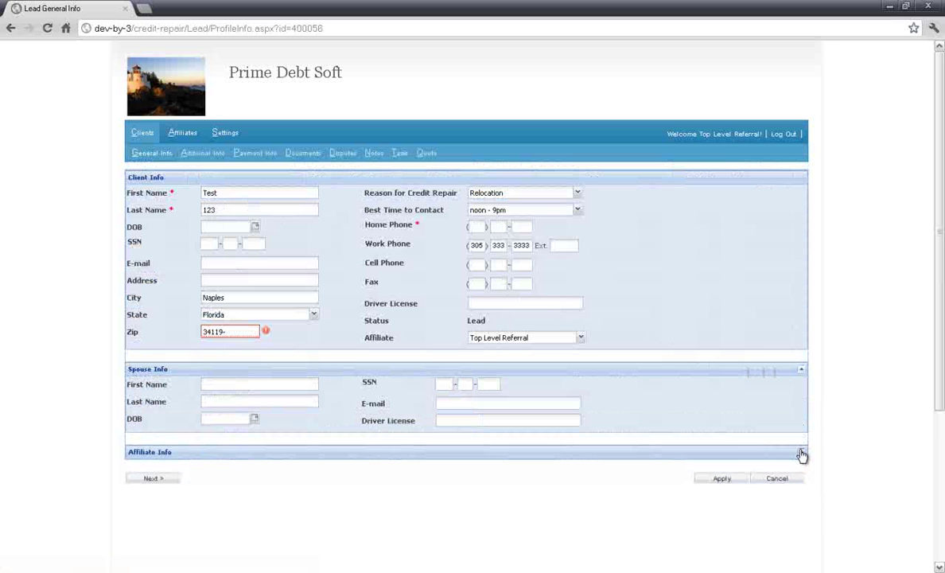
left_click(801, 452)
scroll(803, 456, "down", 1)
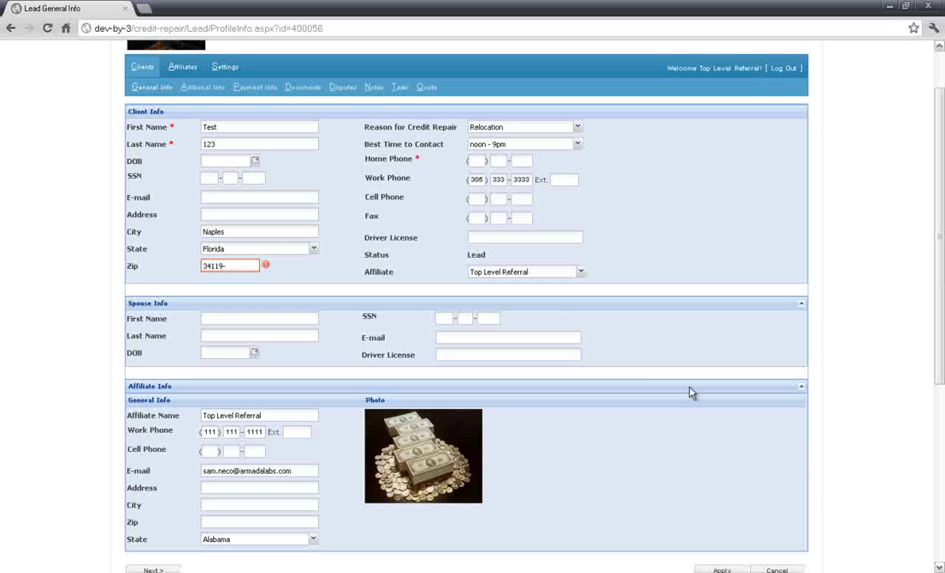
left_click(260, 89)
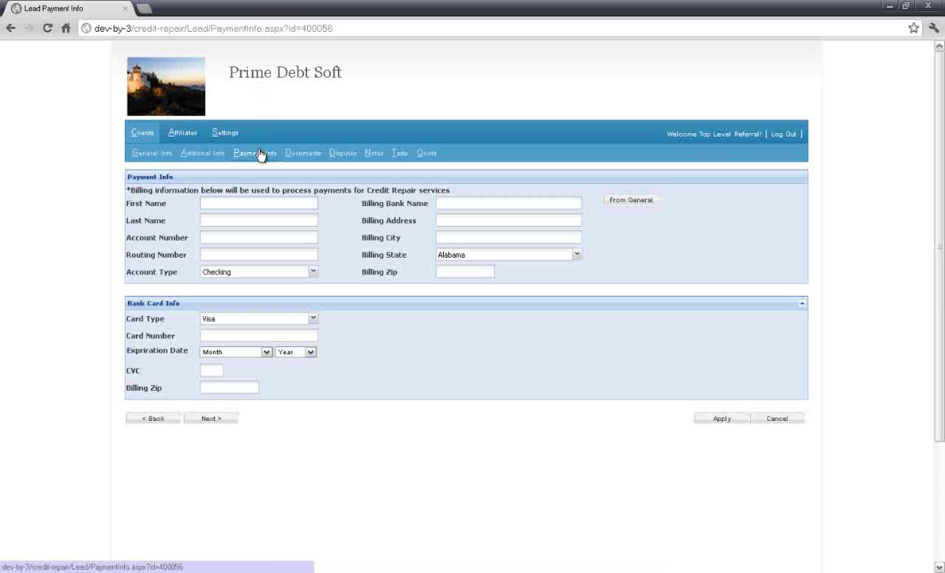
Step: Visit the lead's Documents, Disputes and Notes pages, ending on the empty Tasks list
left_click(295, 155)
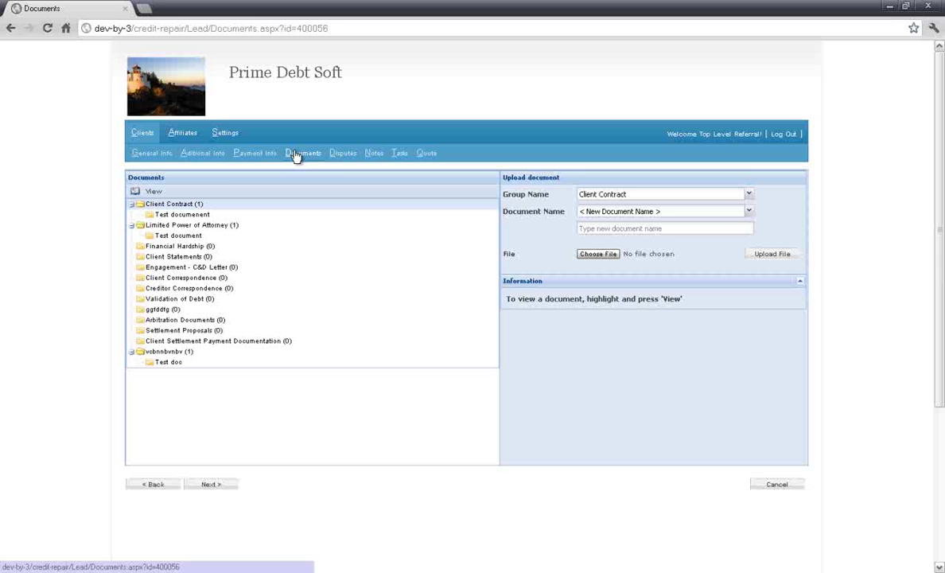
left_click(334, 155)
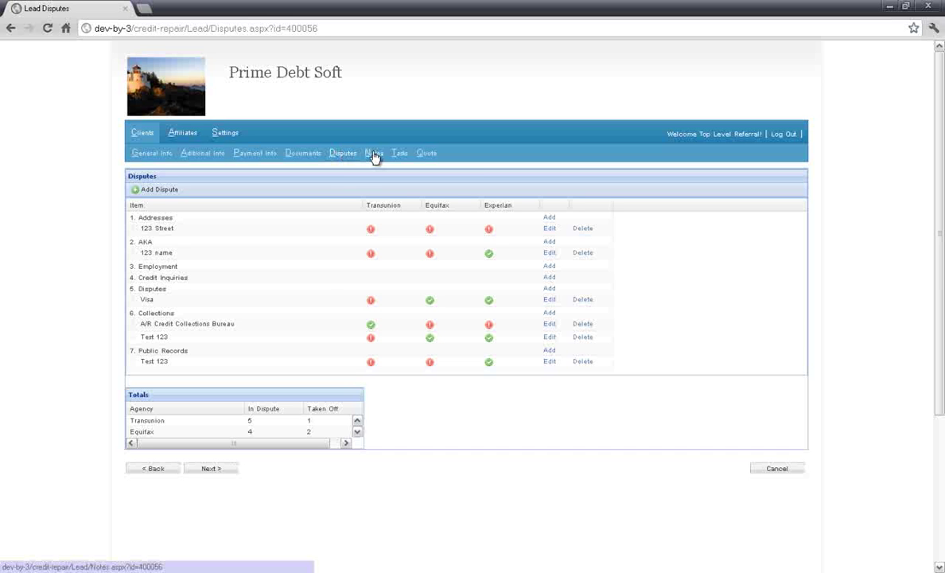
left_click(373, 153)
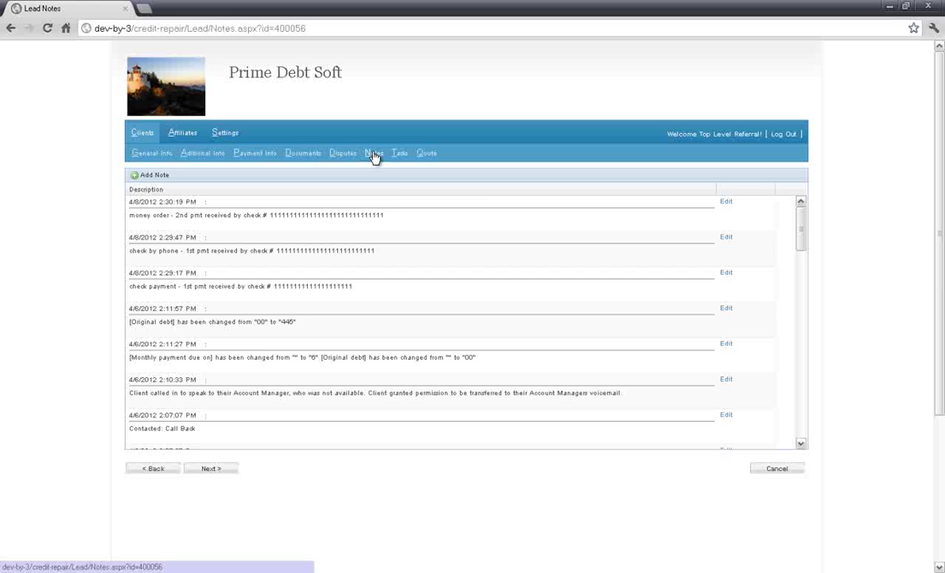
left_click(399, 153)
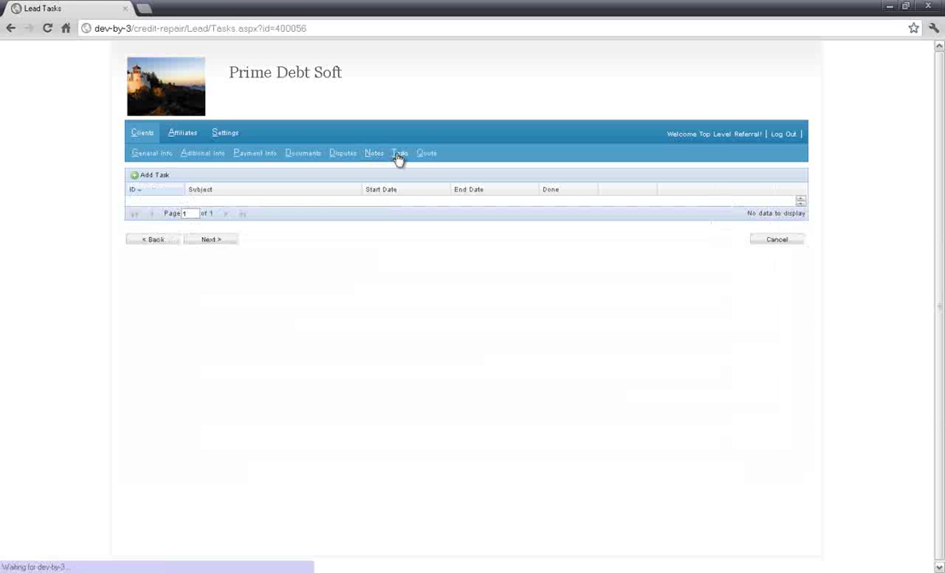
Step: Start a new task with subject and description 'test task'
left_click(136, 176)
left_click(328, 213)
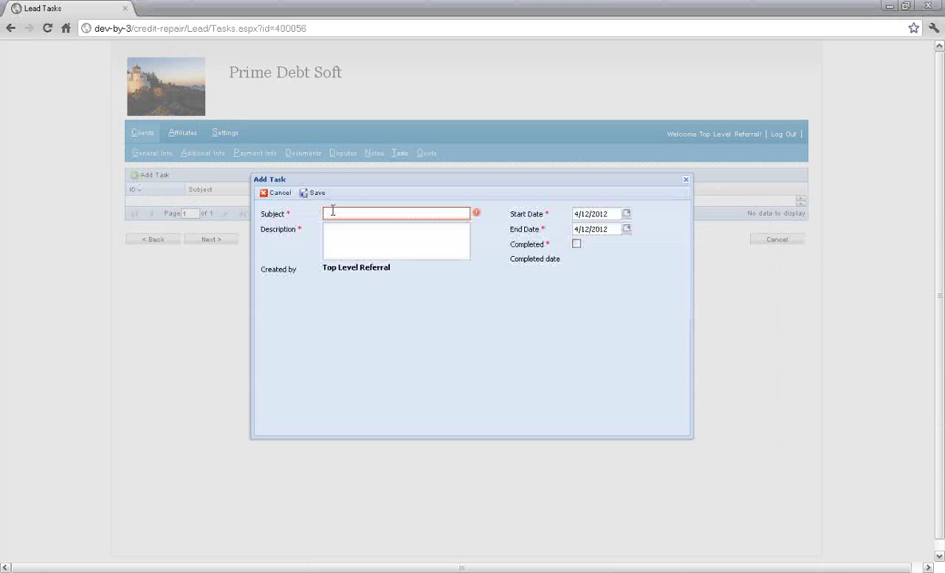
type("test task")
left_click(343, 237)
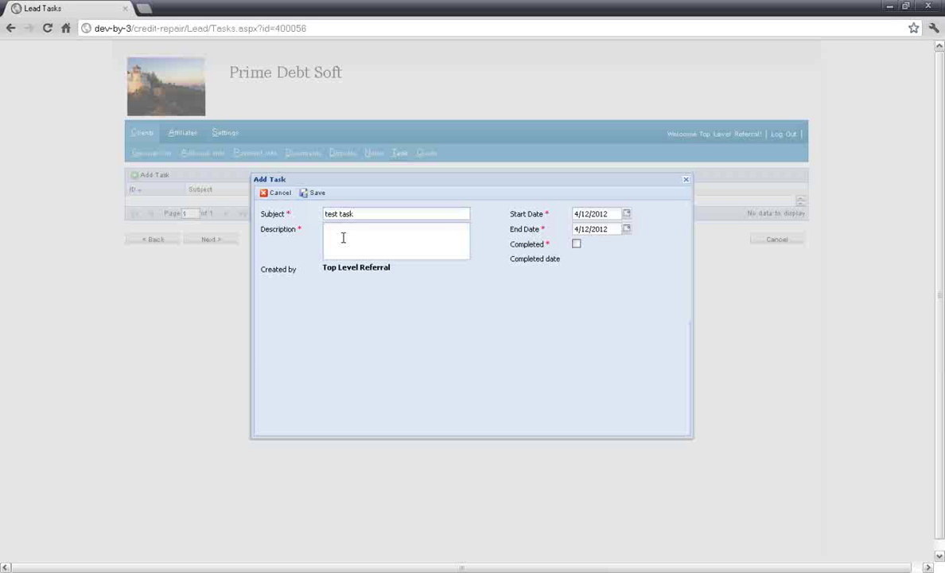
type("test task")
Step: Set the task end date to 4/13/2012, save it, and open the payment plan Quote
left_click(627, 230)
left_click(655, 276)
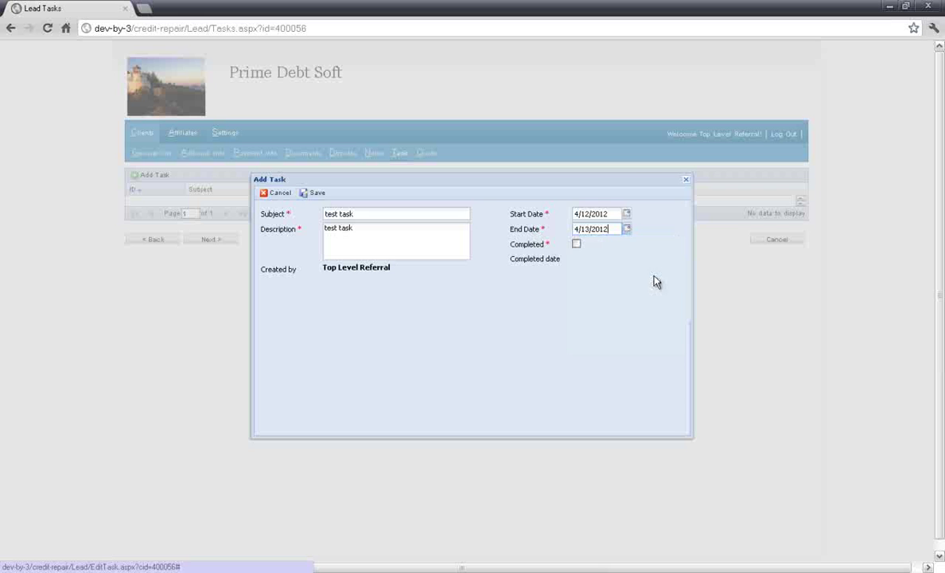
left_click(312, 192)
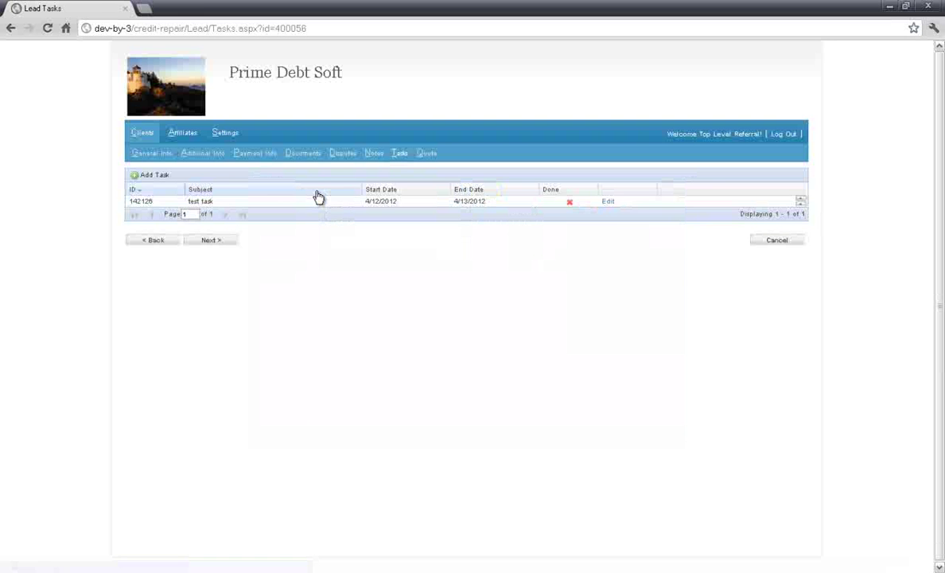
left_click(428, 158)
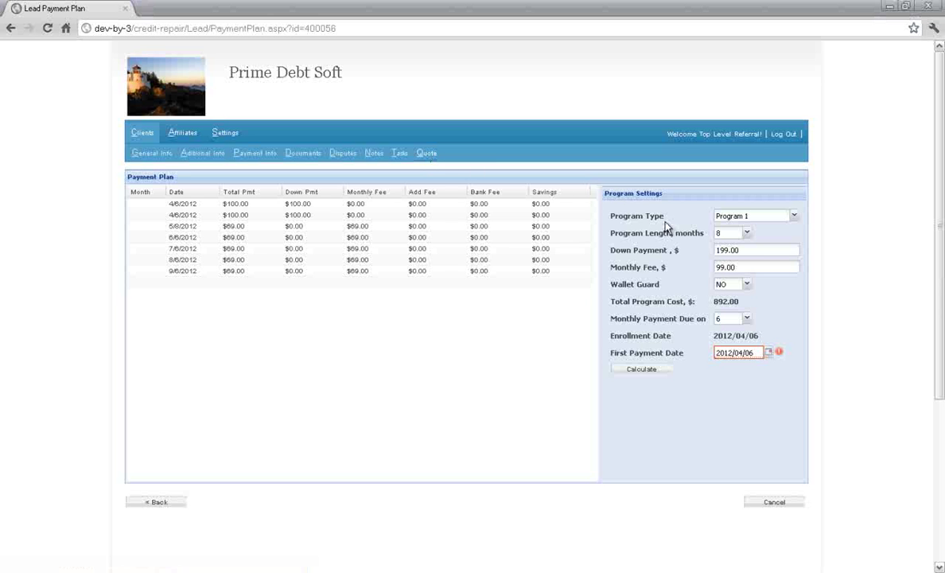
Step: Keep the program length at 8 months and set the down payment to 150
left_click(747, 233)
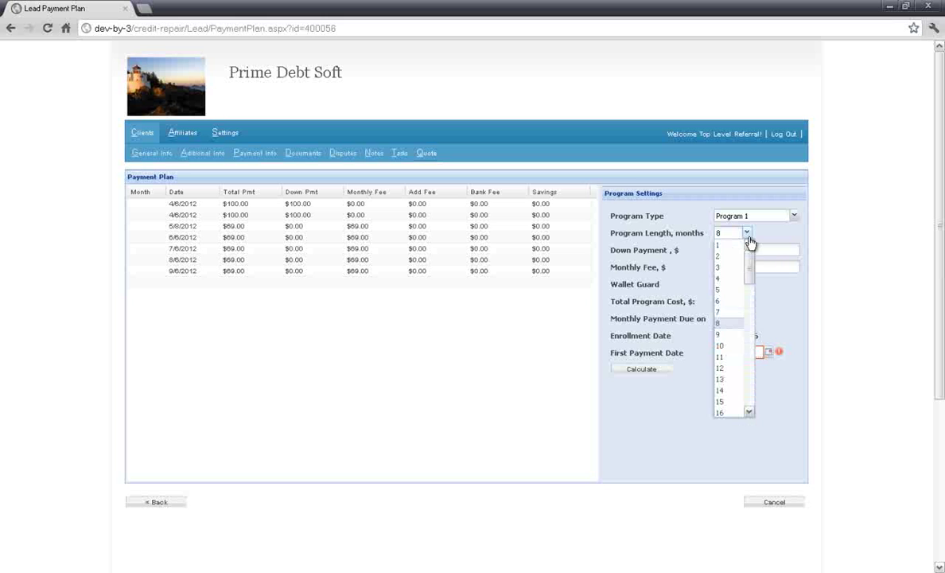
left_click(743, 322)
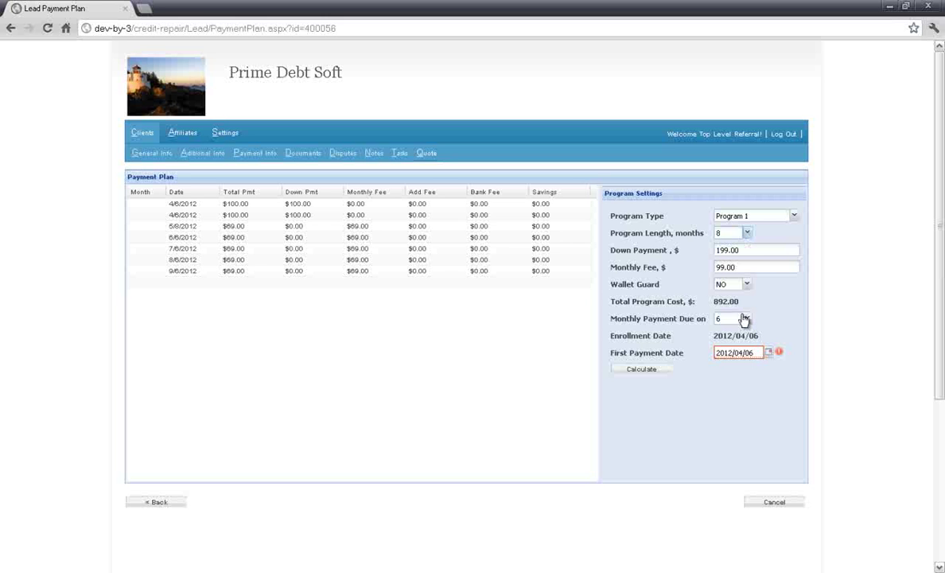
left_click(771, 250)
key("BackSpace")
key("BackSpace")
key("BackSpace")
key("BackSpace")
key("BackSpace")
key("BackSpace")
type("150")
Step: Set the monthly fee to 39, recalculate to a 423.00 total, and e-mail the agreement link
left_click(770, 267)
key("BackSpace")
key("BackSpace")
key("BackSpace")
key("BackSpace")
key("BackSpace")
type("39")
left_click(656, 371)
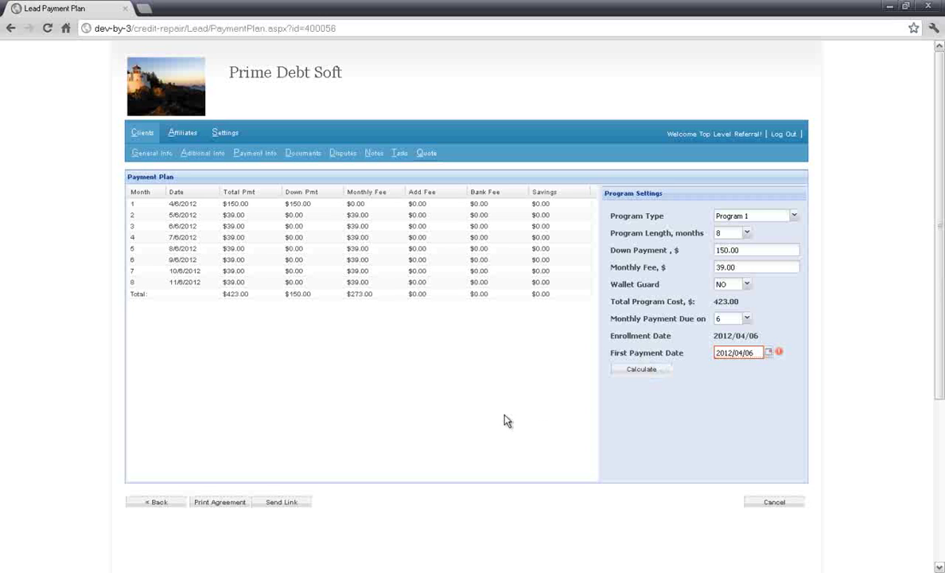
left_click(288, 502)
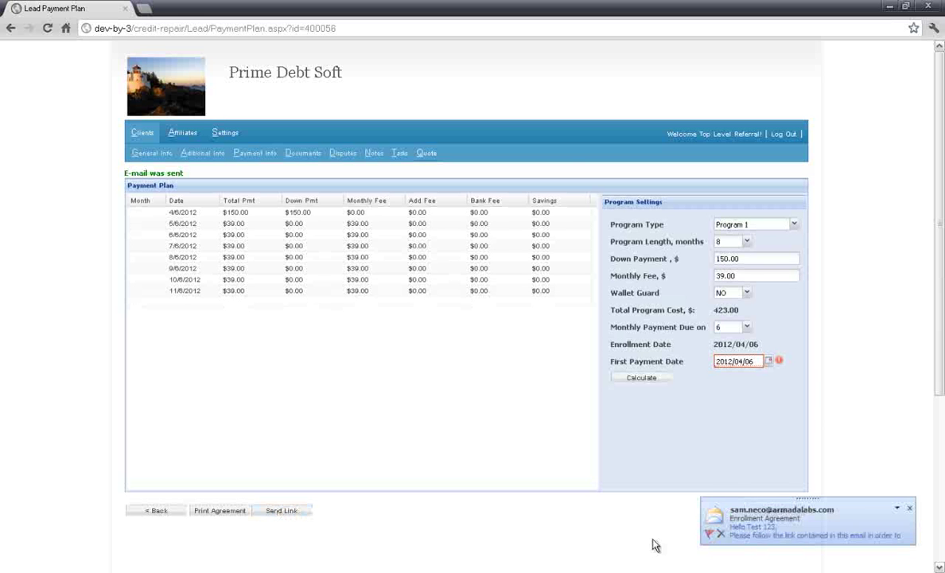
Step: Follow the enrollment e-mail's Agreement Page link and log in with the lead's credentials
left_click(753, 527)
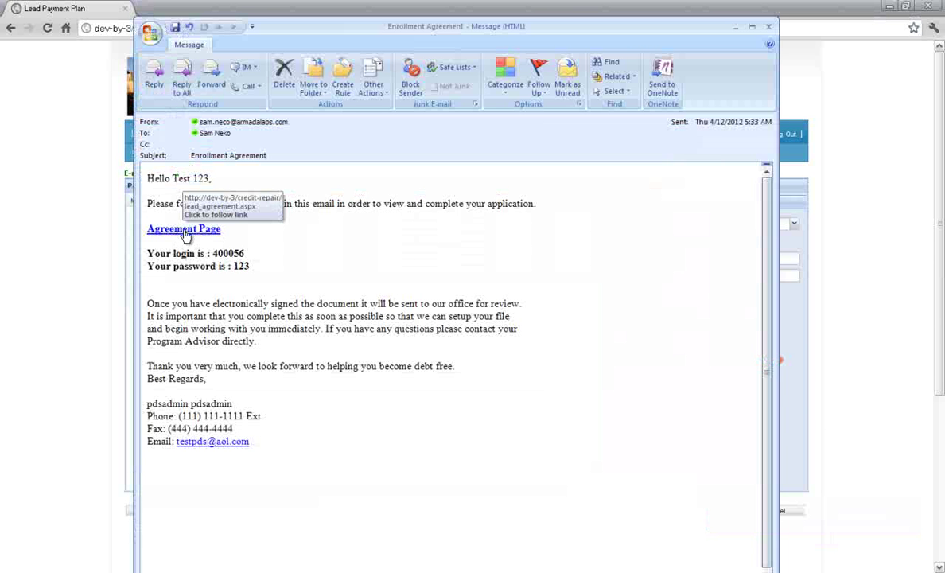
left_click(184, 230)
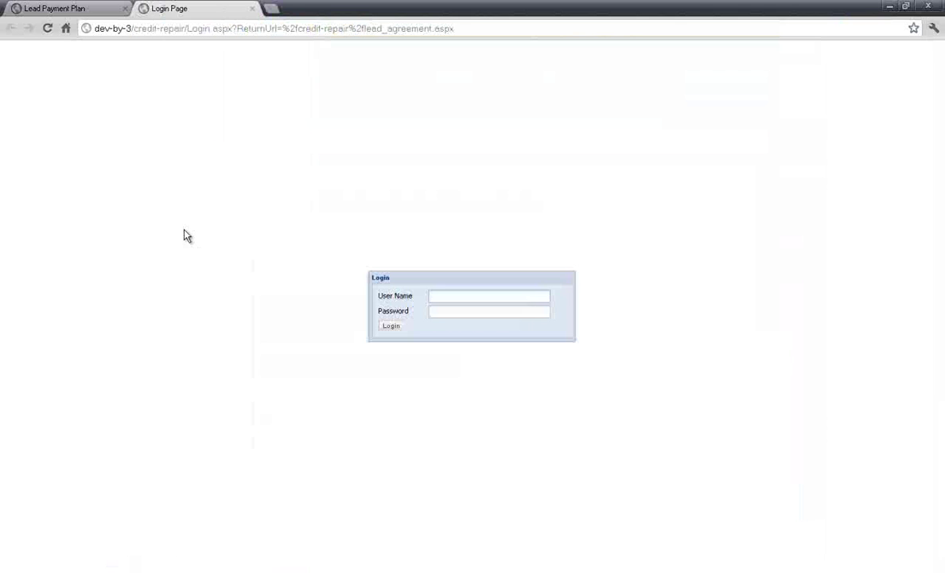
type("400056")
left_click(442, 316)
type("***")
Step: Sign the agreement with the lead's name as first customer and submit it
scroll(404, 333, "down", 5)
scroll(404, 333, "down", 20)
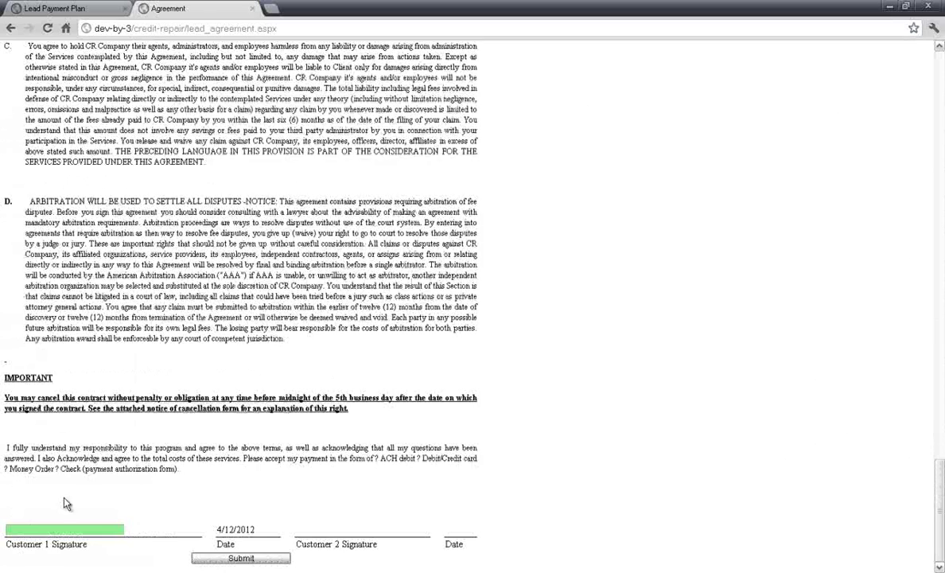
left_click(37, 530)
type("Test 123")
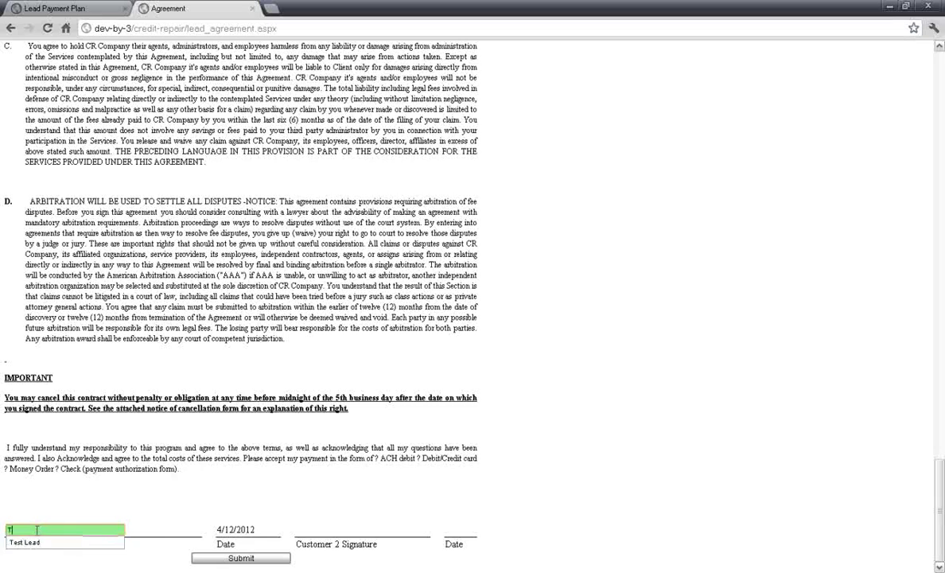
left_click(229, 559)
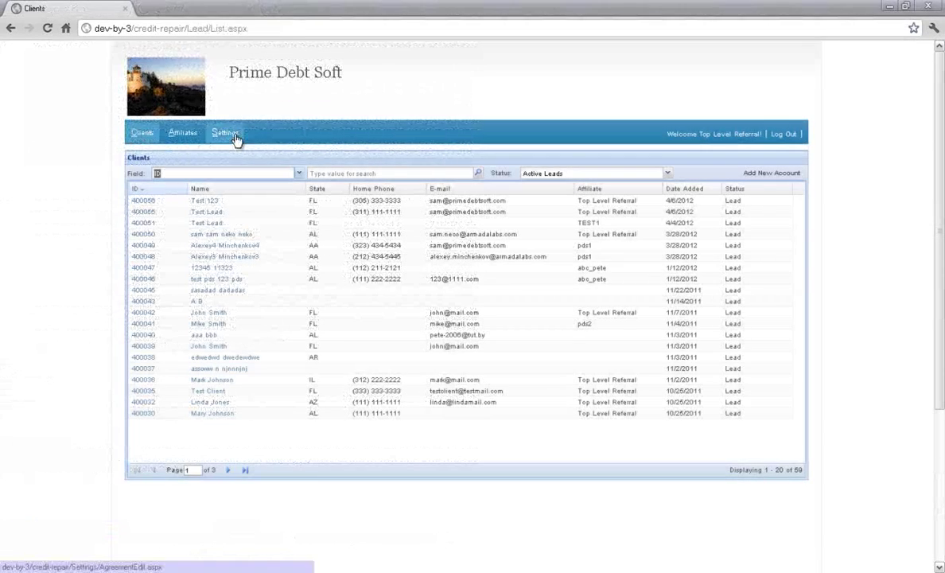
Step: Go to Settings > Company Logo, showing the Prime Debt Soft name and lighthouse logo
left_click(235, 138)
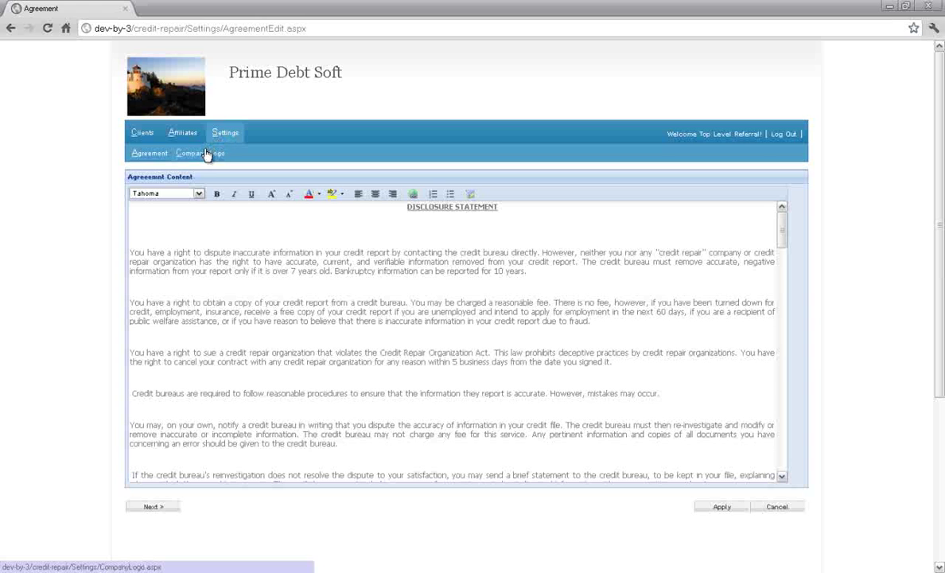
left_click(205, 155)
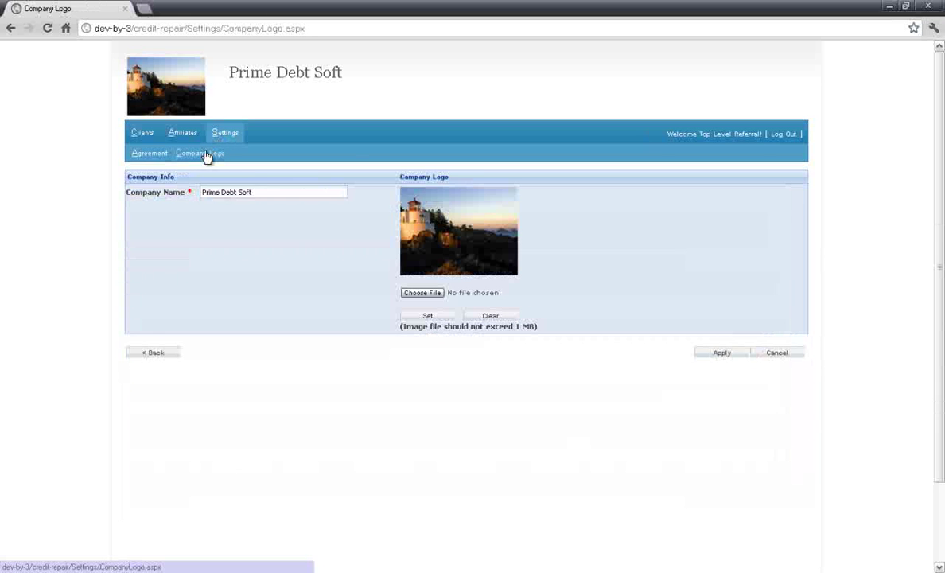